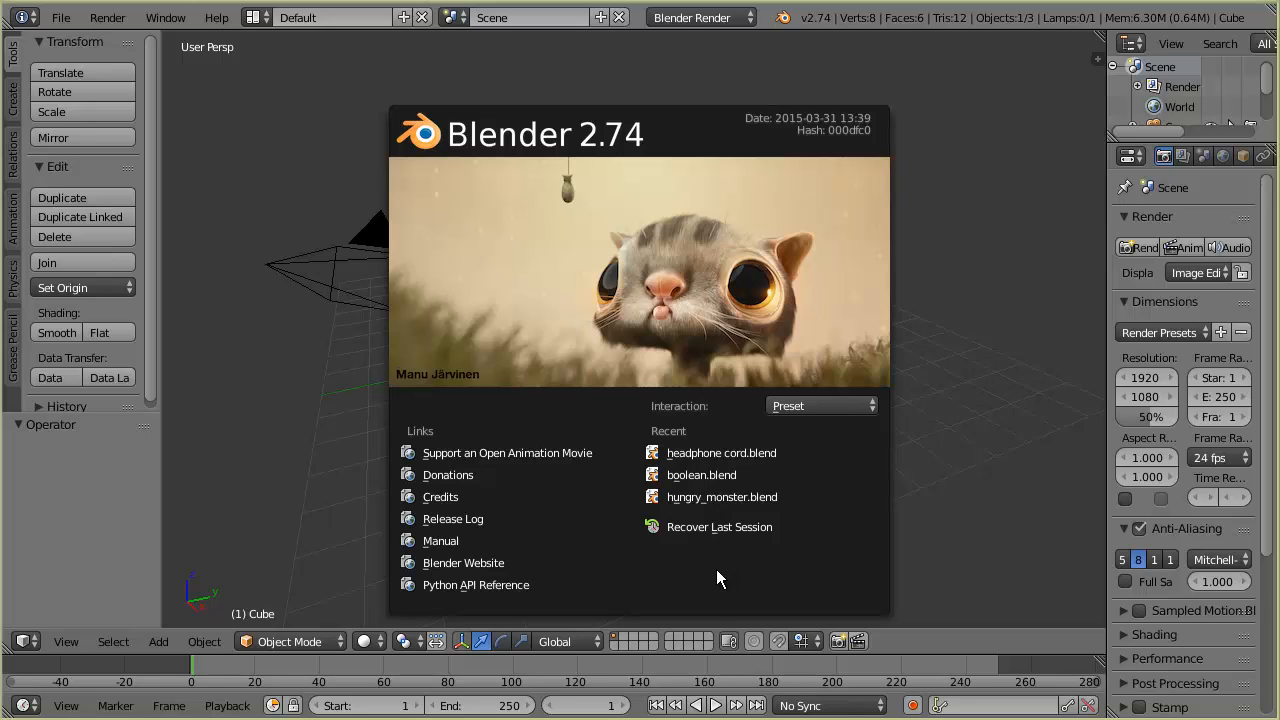
Dismiss the splash screen and examine the default cube from near, from far and from different angles
click(965, 266)
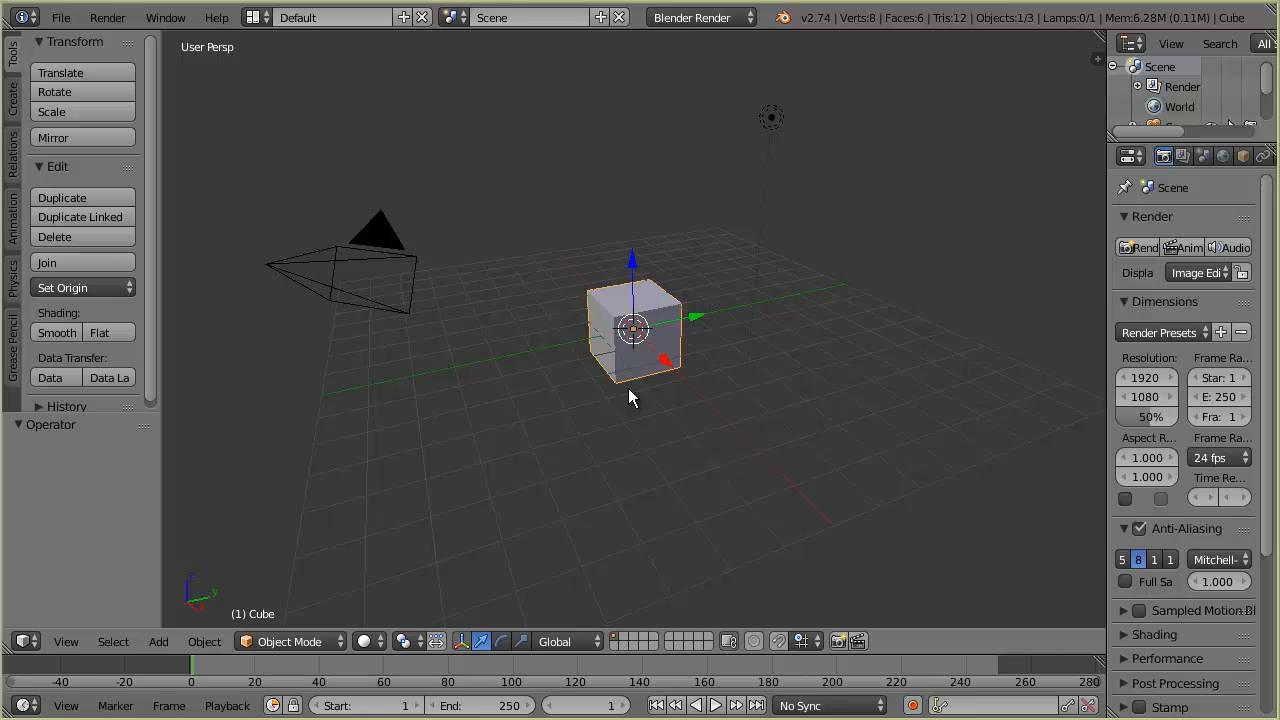
scroll(628, 395, up, 5)
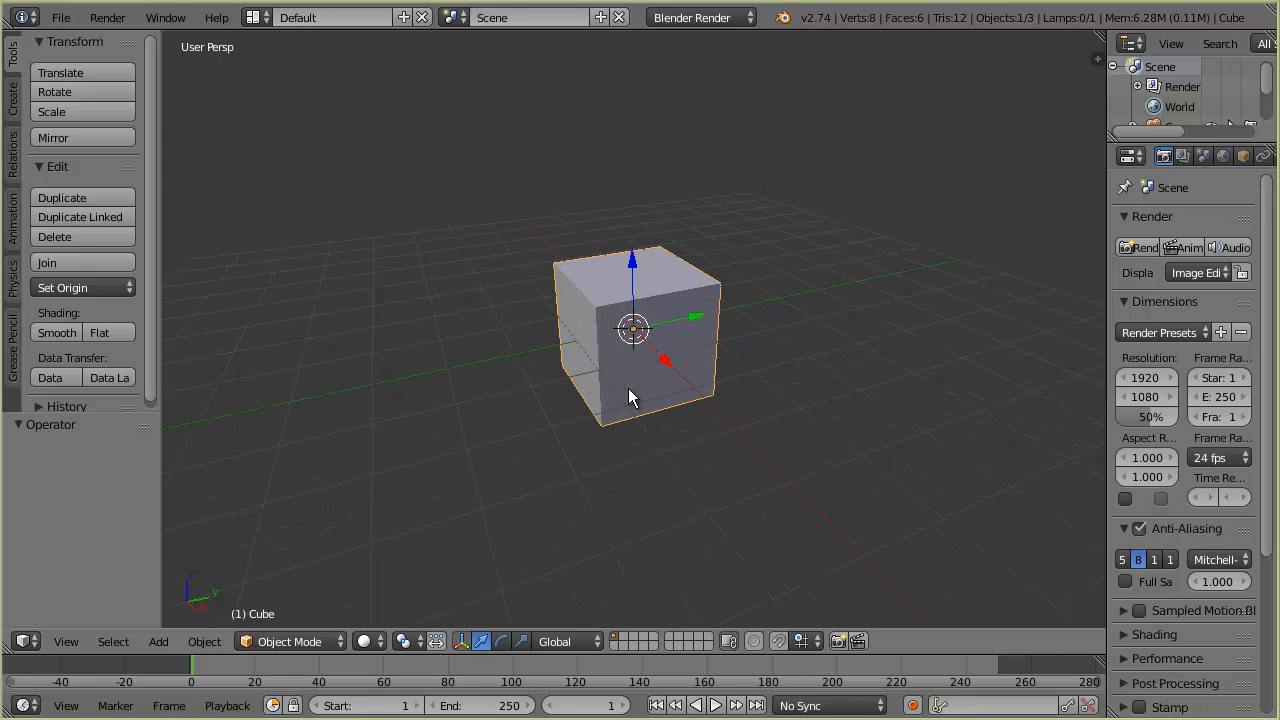
scroll(628, 397, up, 6)
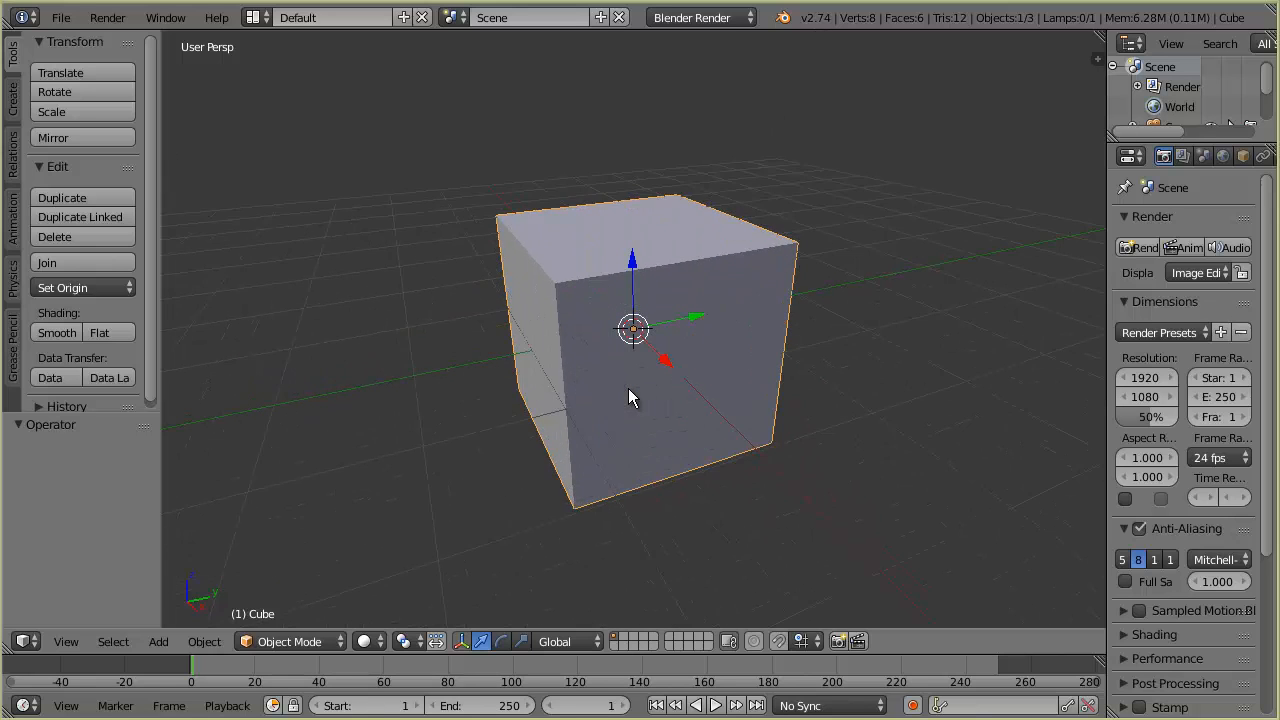
scroll(628, 397, down, 2)
scroll(628, 390, down, 2)
scroll(628, 390, up, 3)
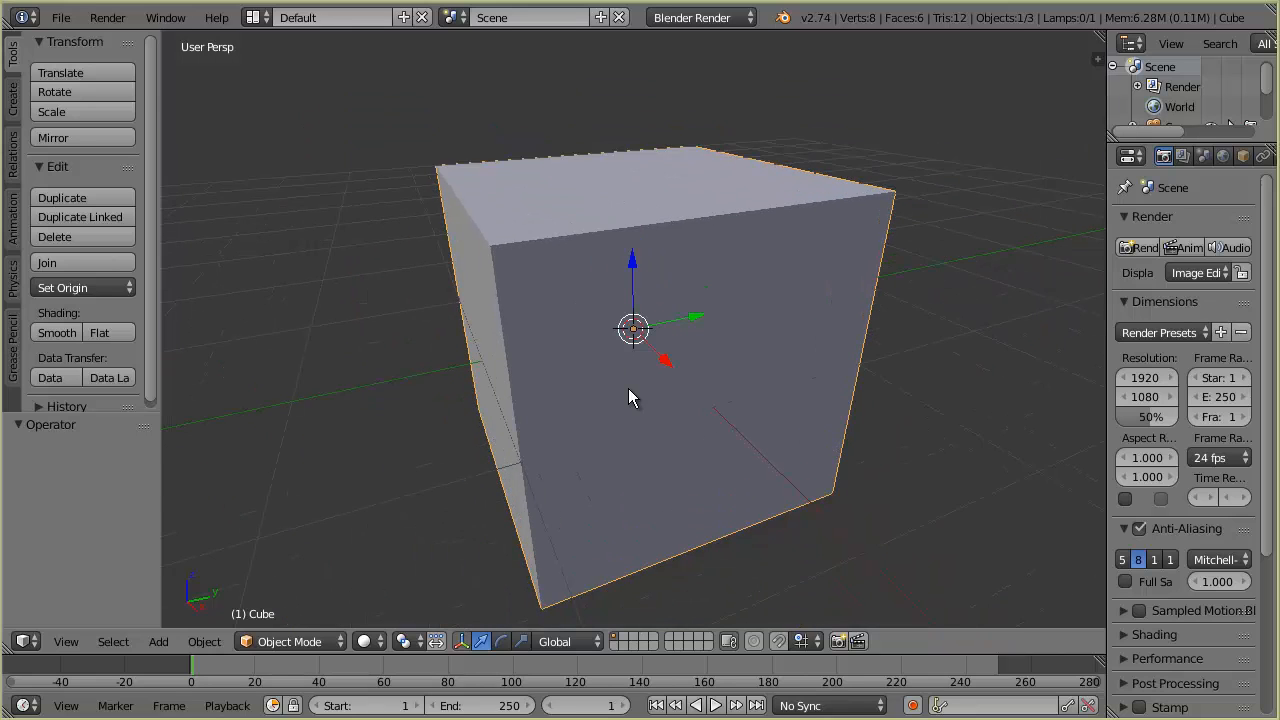
scroll(628, 390, down, 3)
scroll(628, 397, down, 5)
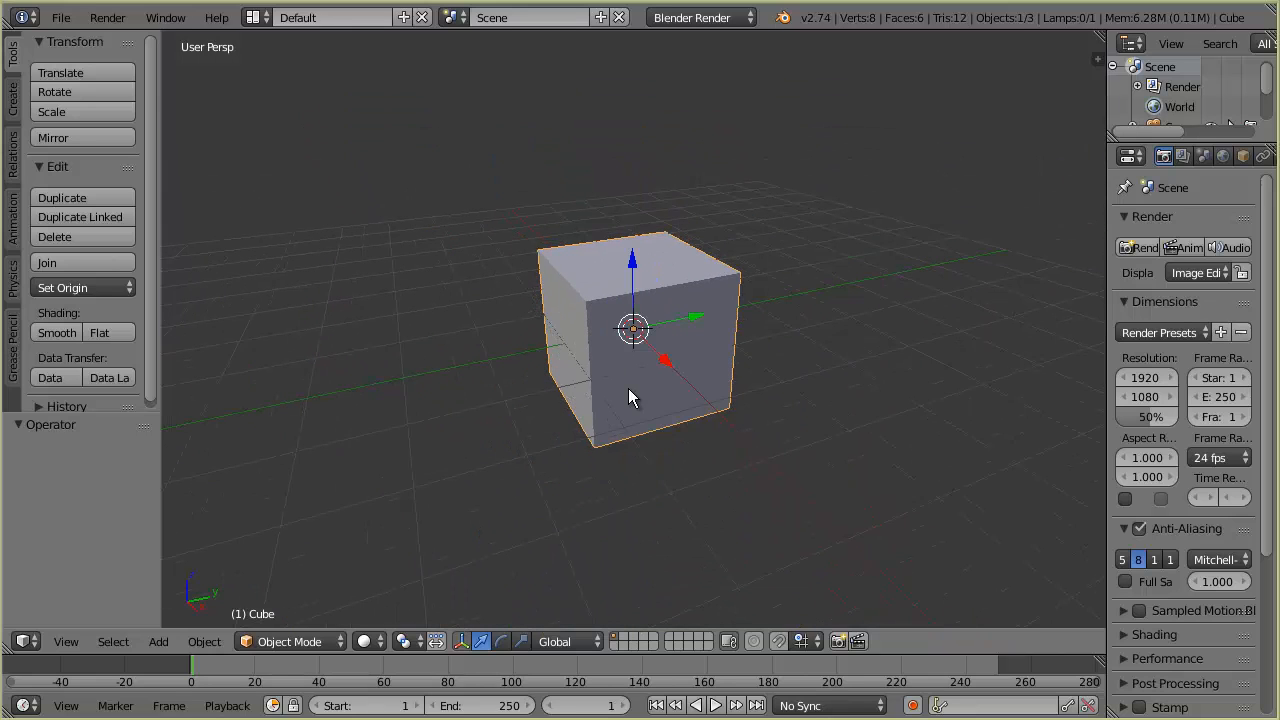
scroll(628, 397, down, 4)
scroll(628, 388, down, 3)
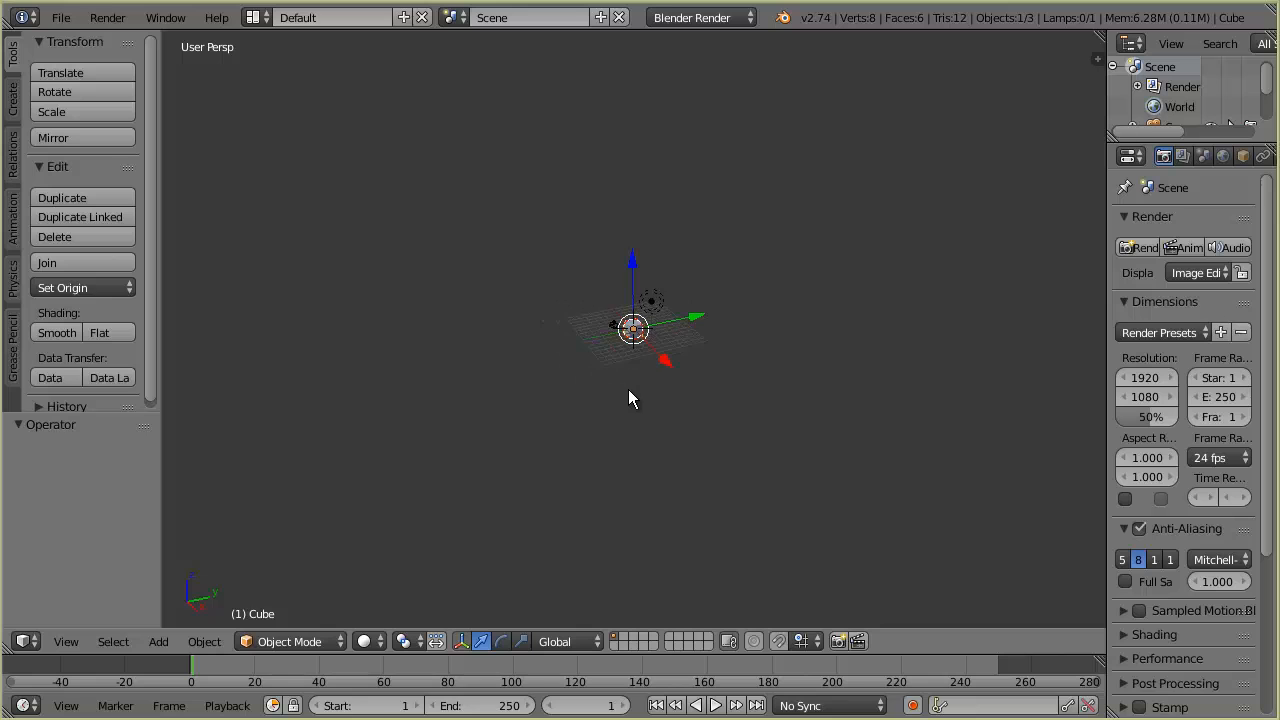
scroll(628, 389, up, 5)
scroll(629, 398, up, 8)
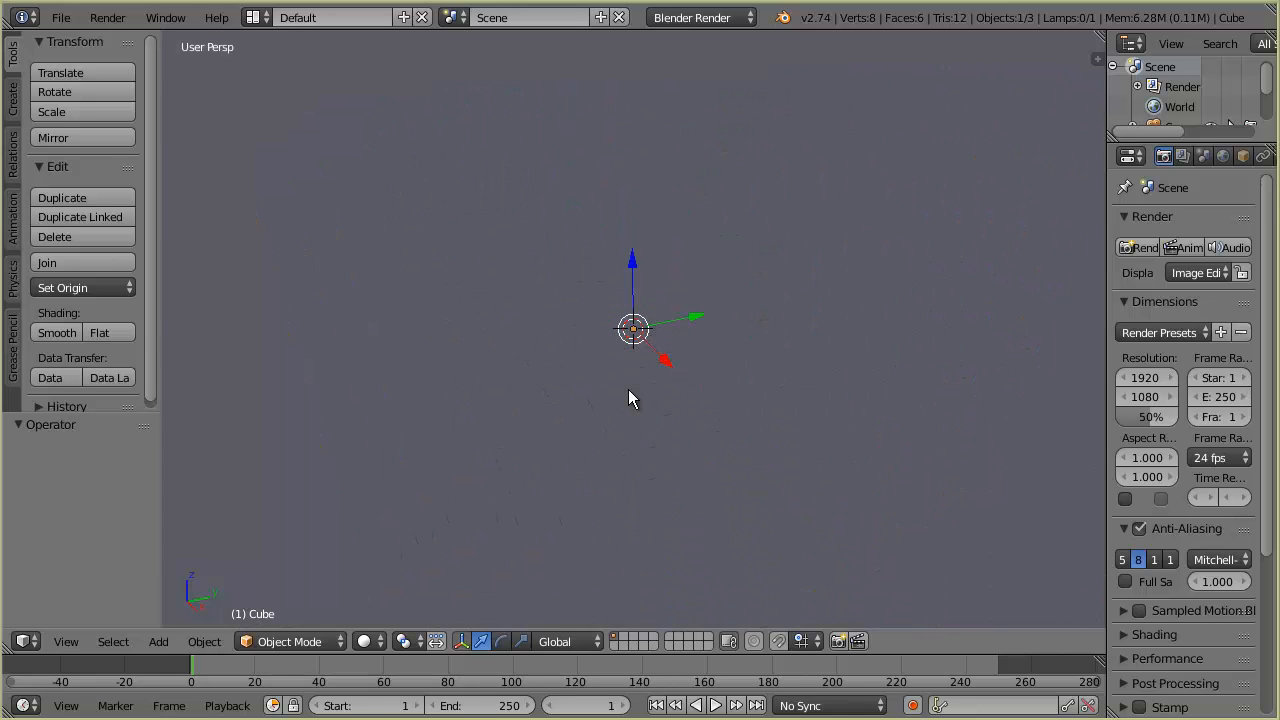
scroll(629, 392, down, 6)
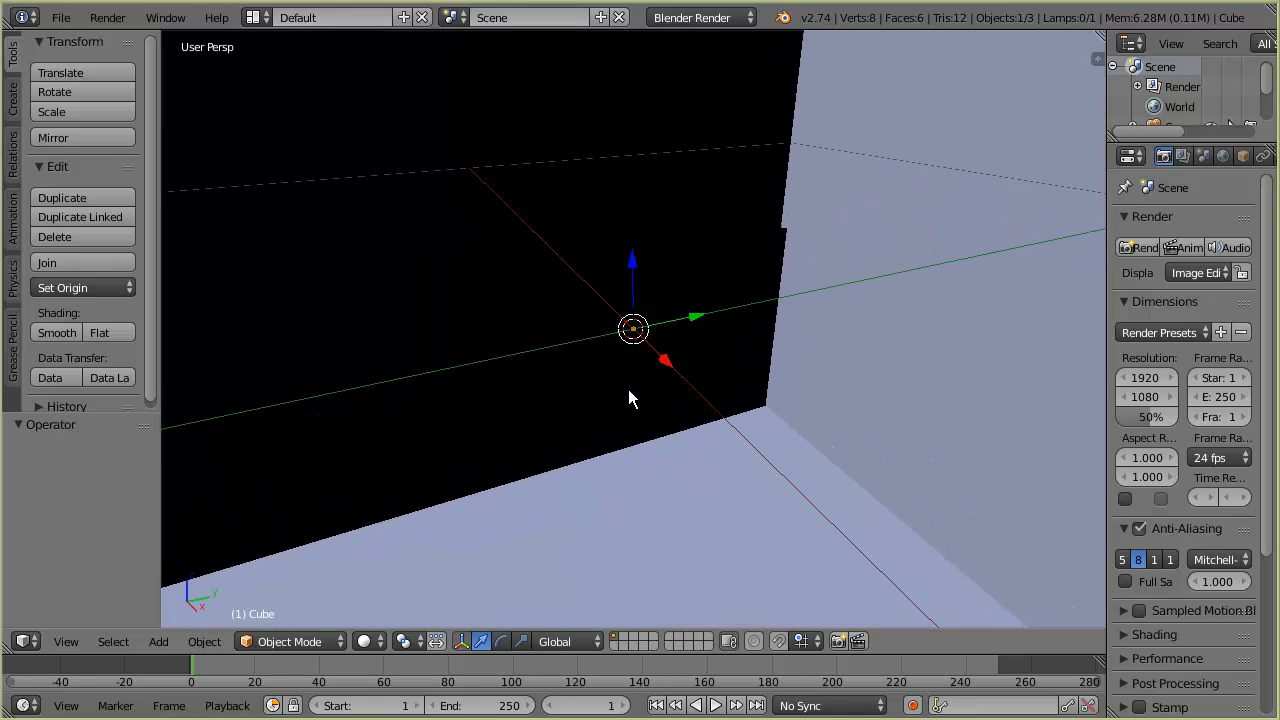
scroll(628, 390, down, 8)
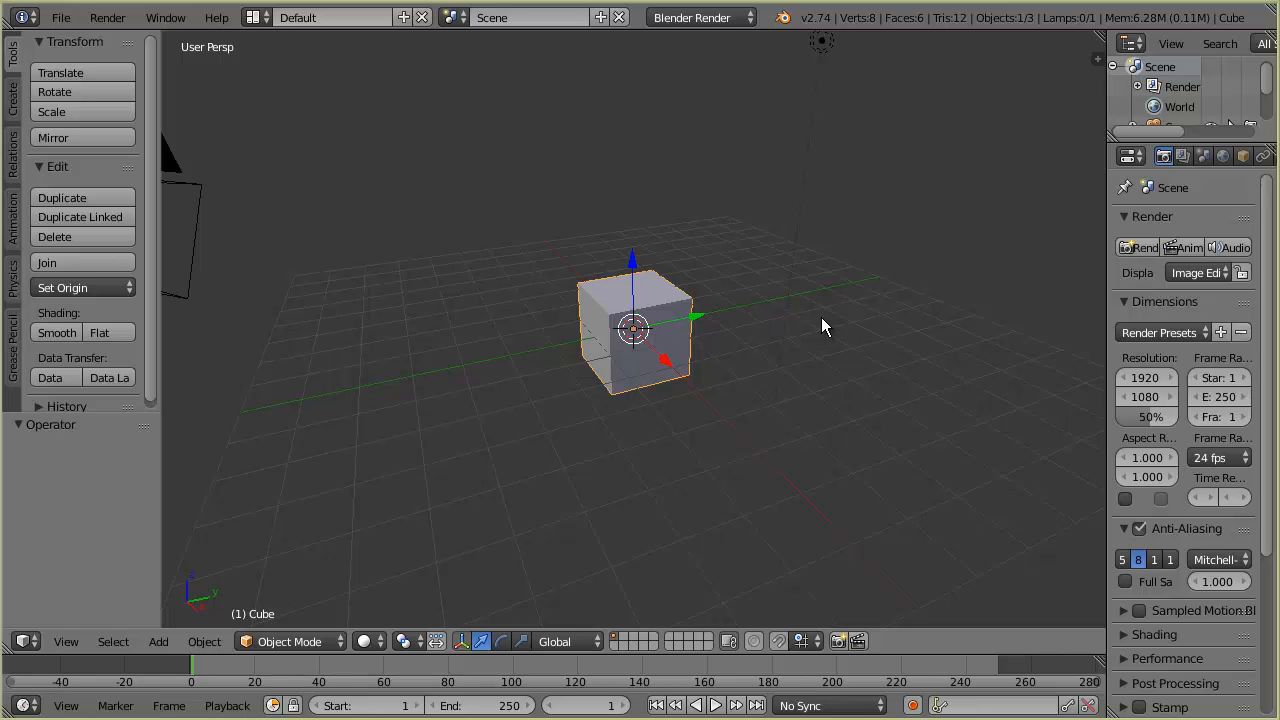
middle_drag(821, 317, 657, 361)
scroll(657, 361, up, 2)
middle_drag(735, 350, 771, 345)
scroll(681, 354, down, 5)
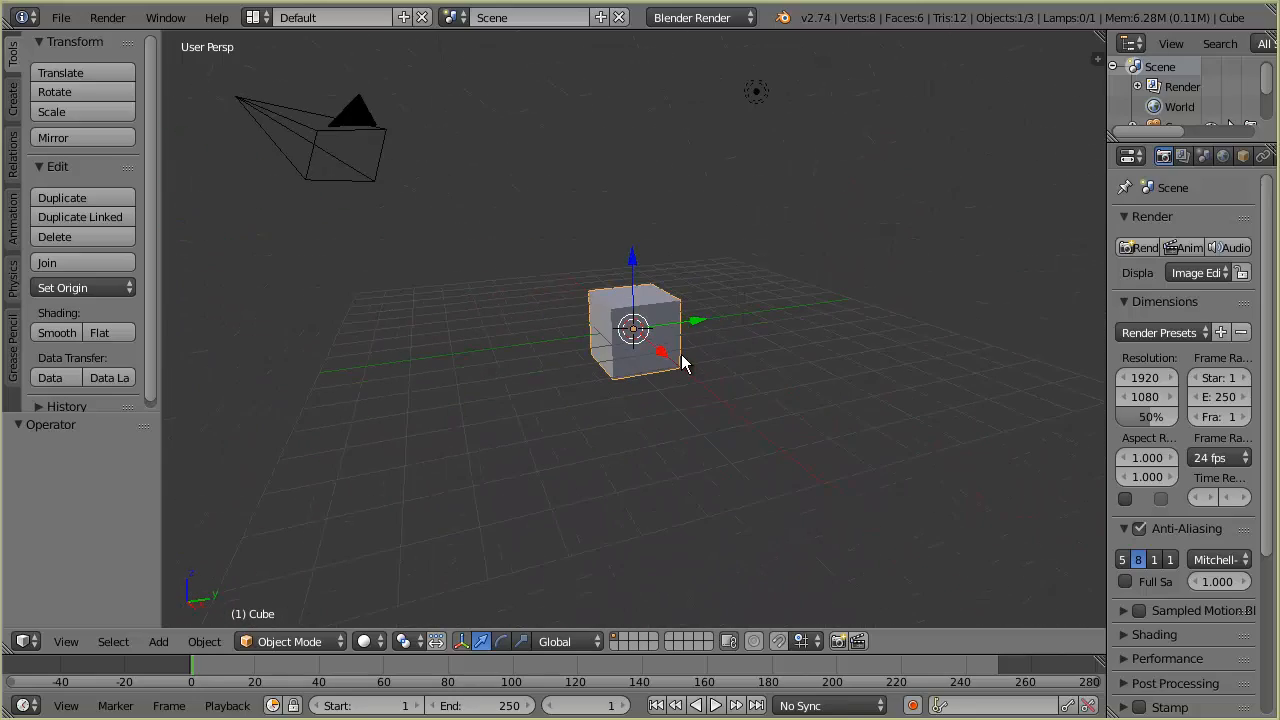
scroll(677, 350, up, 2)
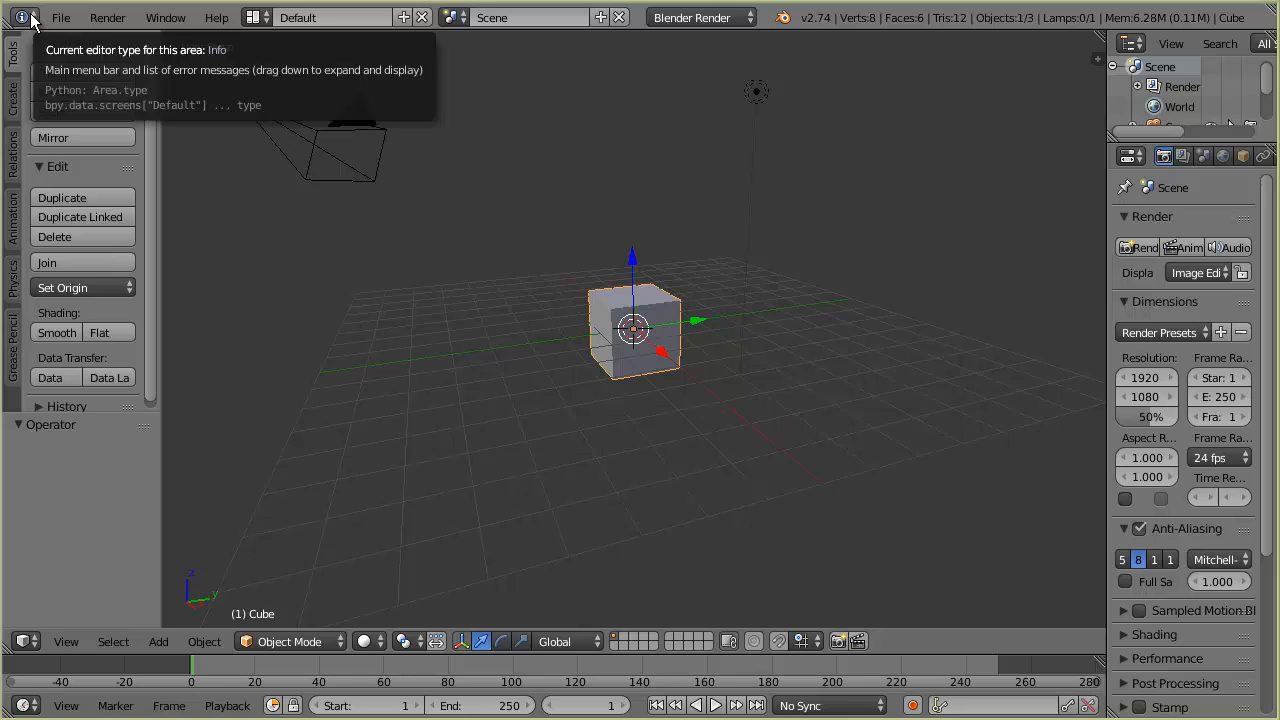
Open the user preferences, place the window fully in view, and look through the Themes and Editing settings
click(60, 20)
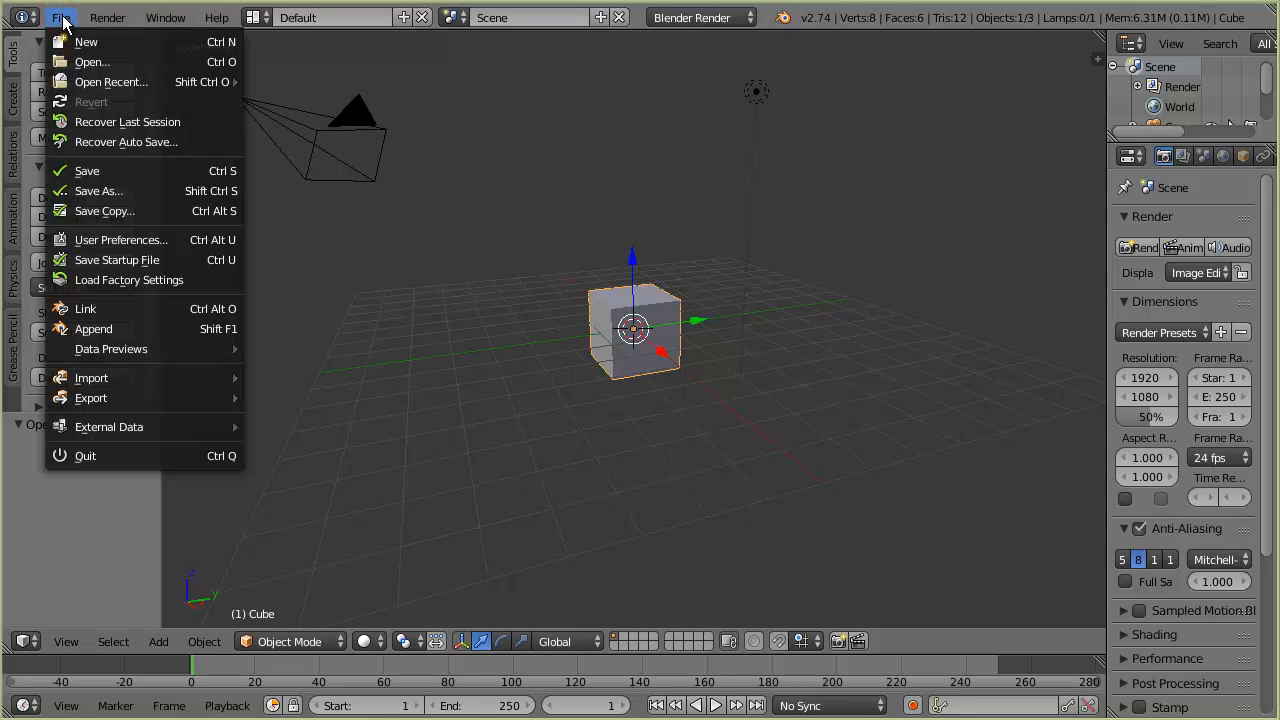
click(114, 241)
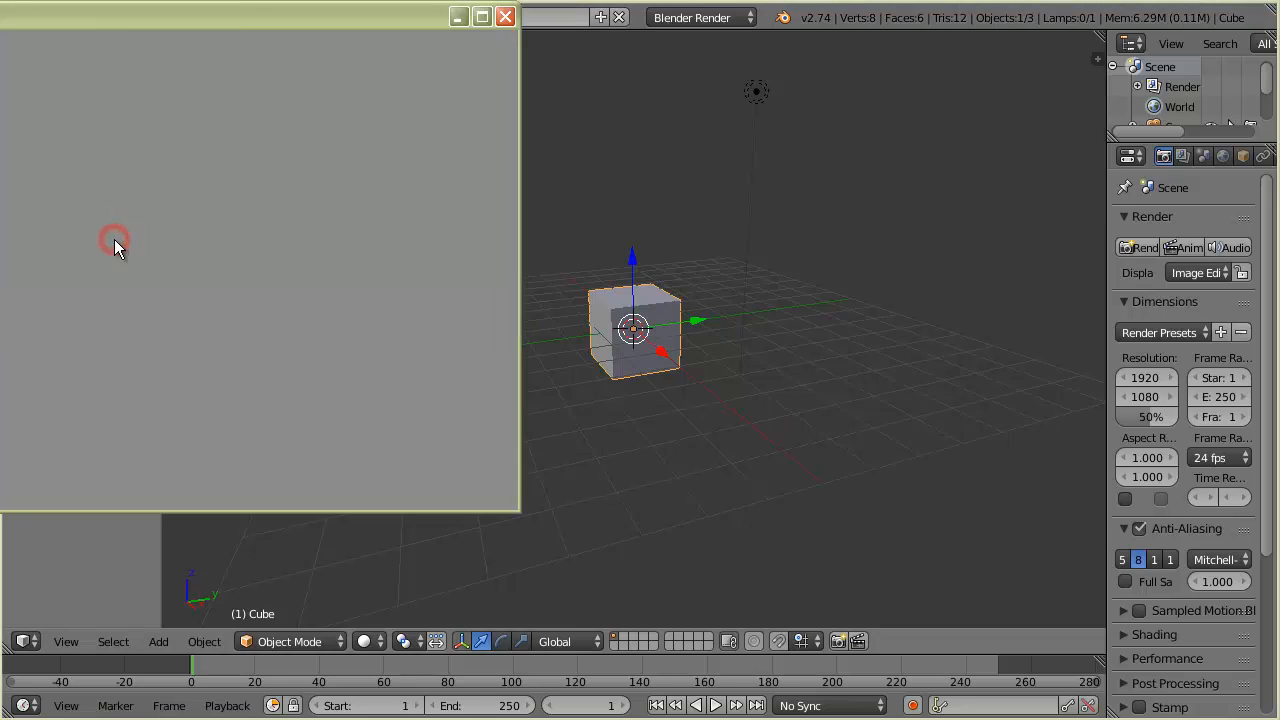
drag(109, 15, 396, 44)
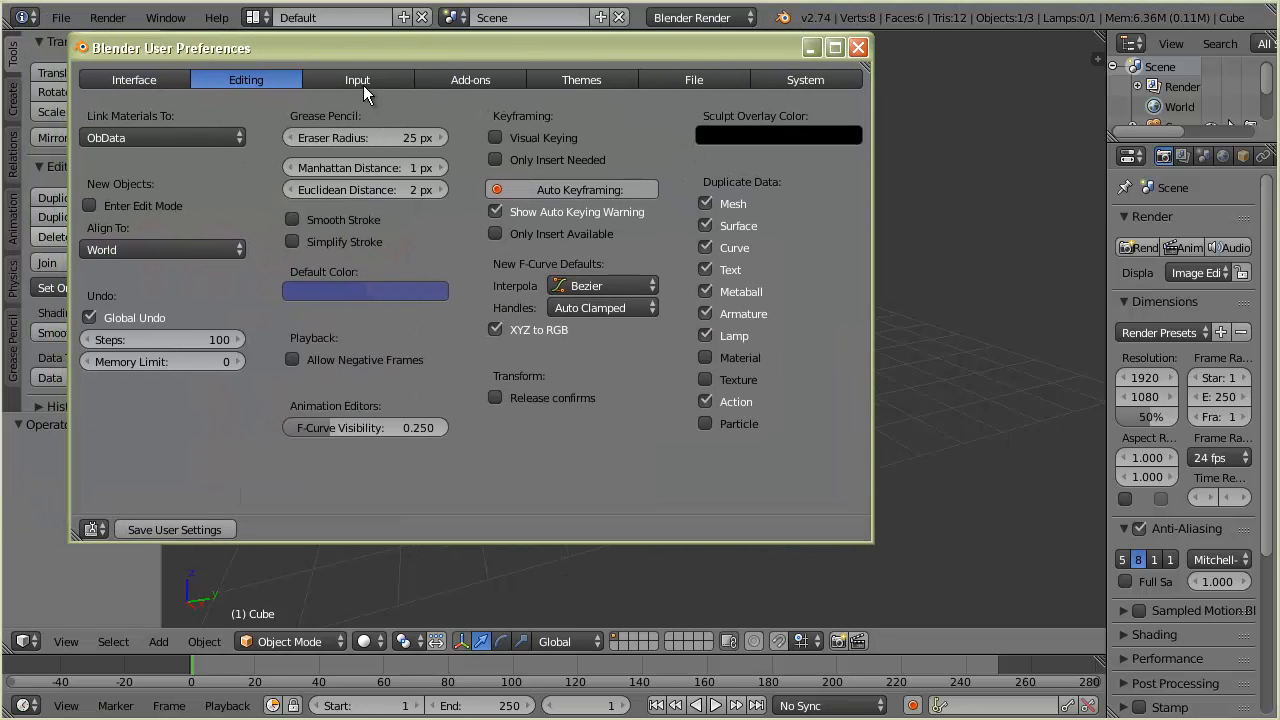
click(587, 78)
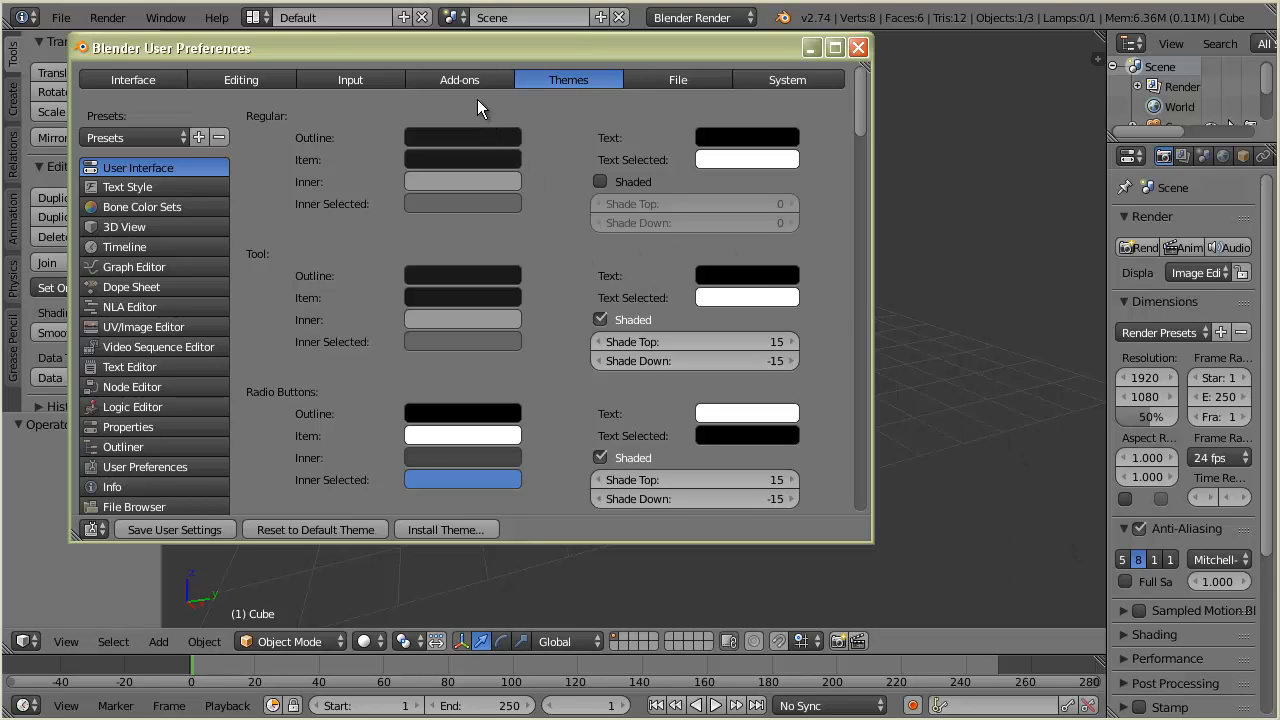
click(239, 83)
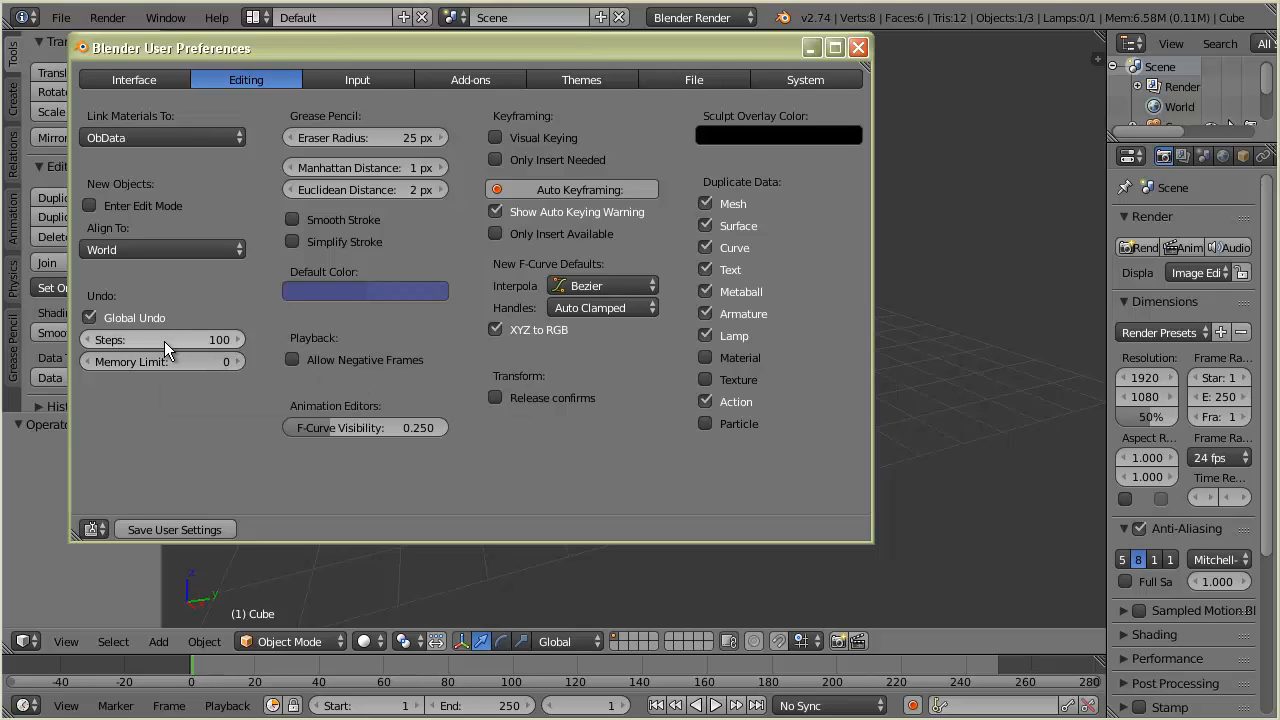
Set the global undo steps to 100, save the user settings and close the preferences
drag(158, 337, 171, 341)
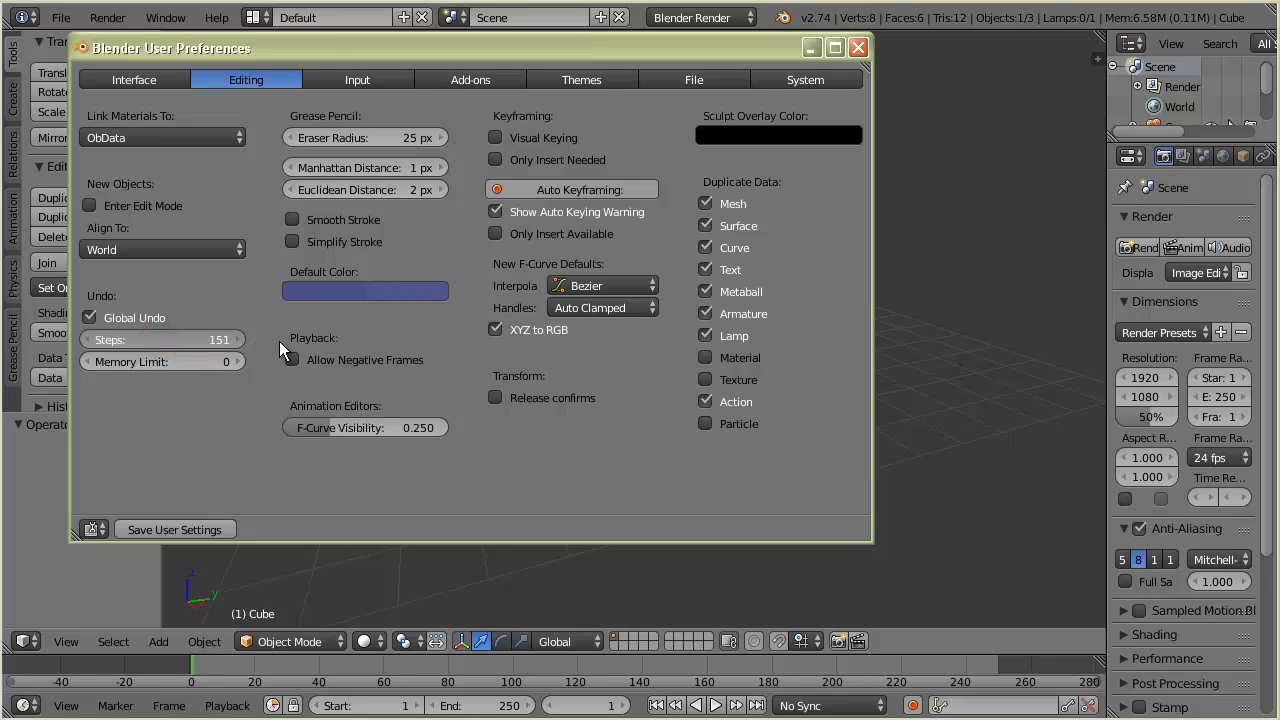
drag(283, 342, 186, 342)
drag(279, 342, 337, 342)
drag(465, 337, 160, 339)
click(160, 339)
text(100)
key(Return)
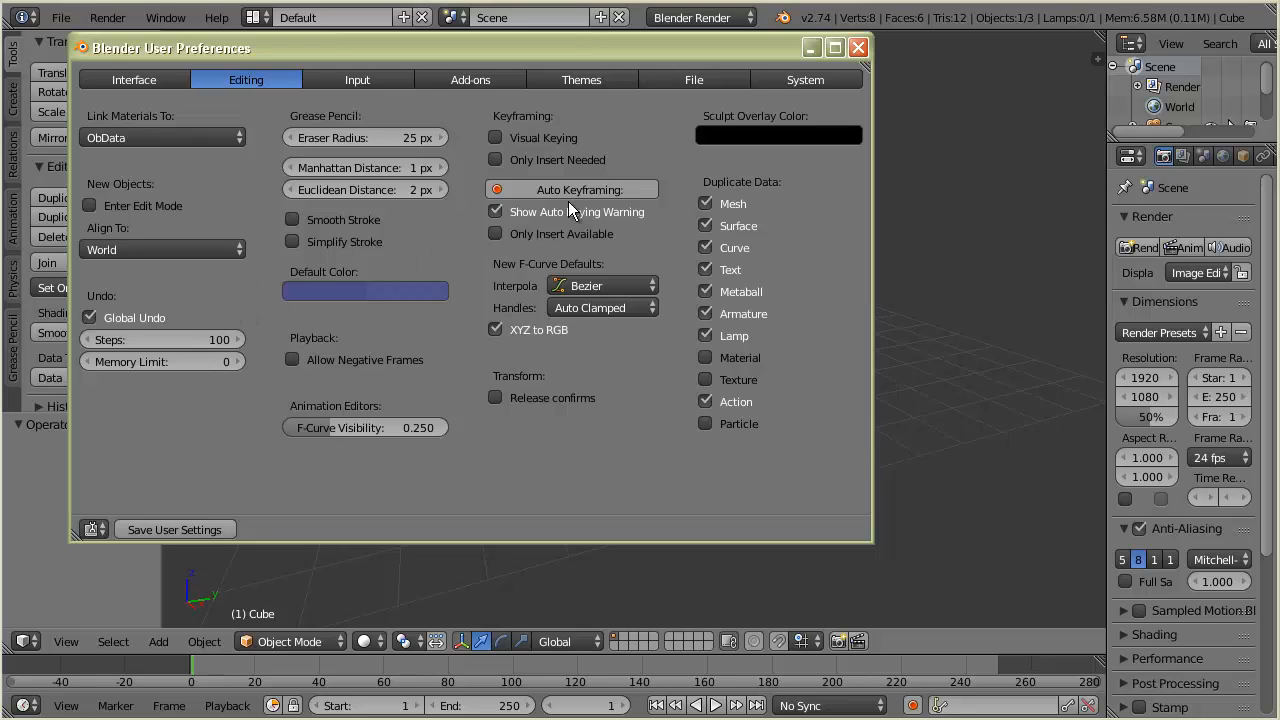
click(176, 529)
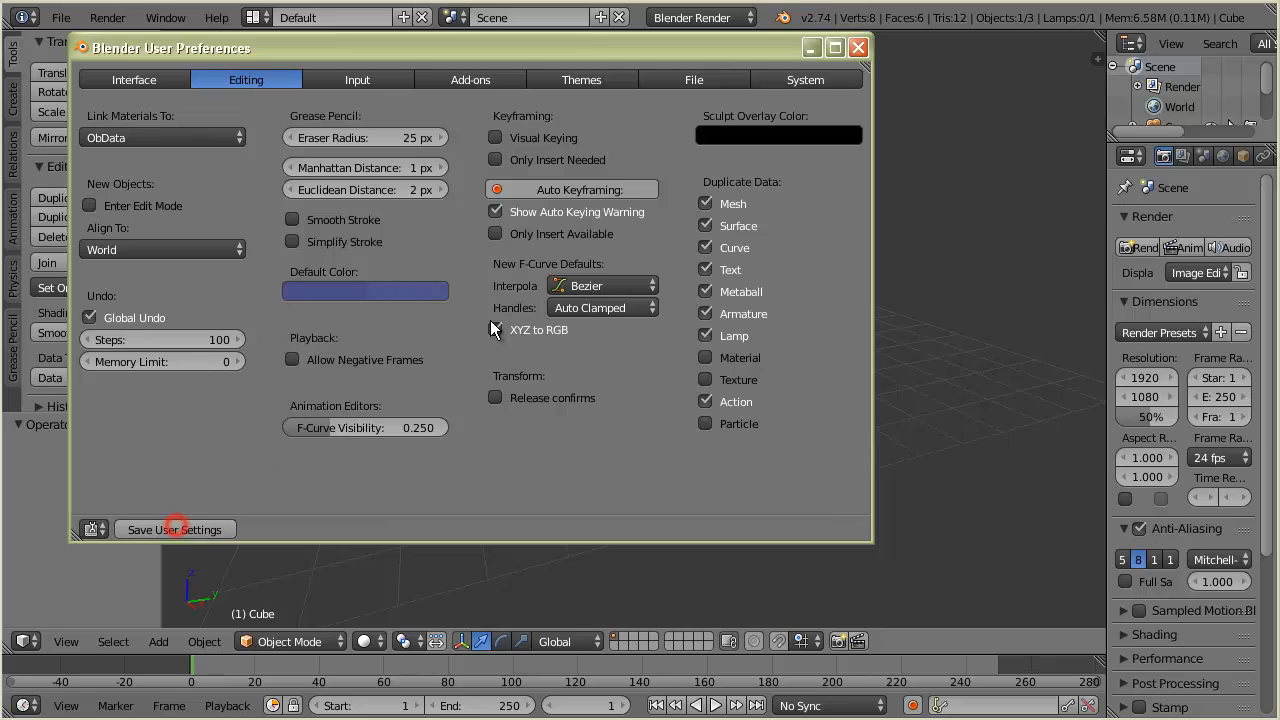
click(859, 48)
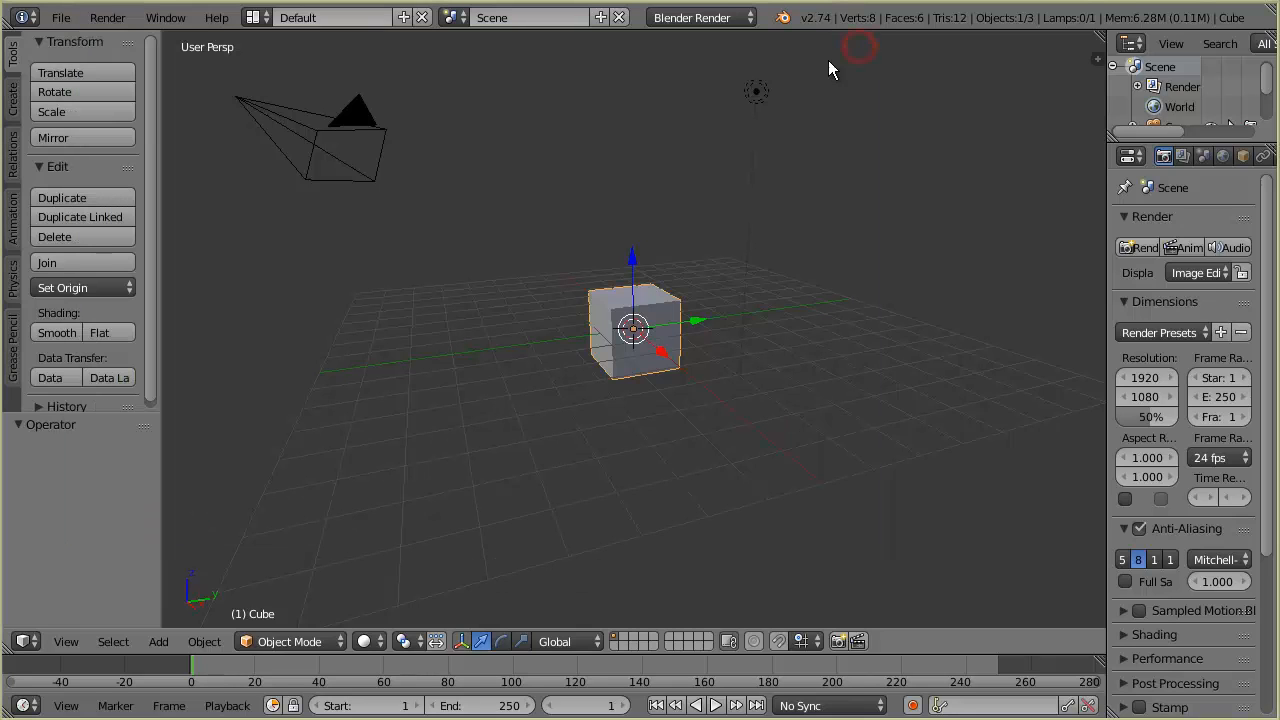
click(24, 20)
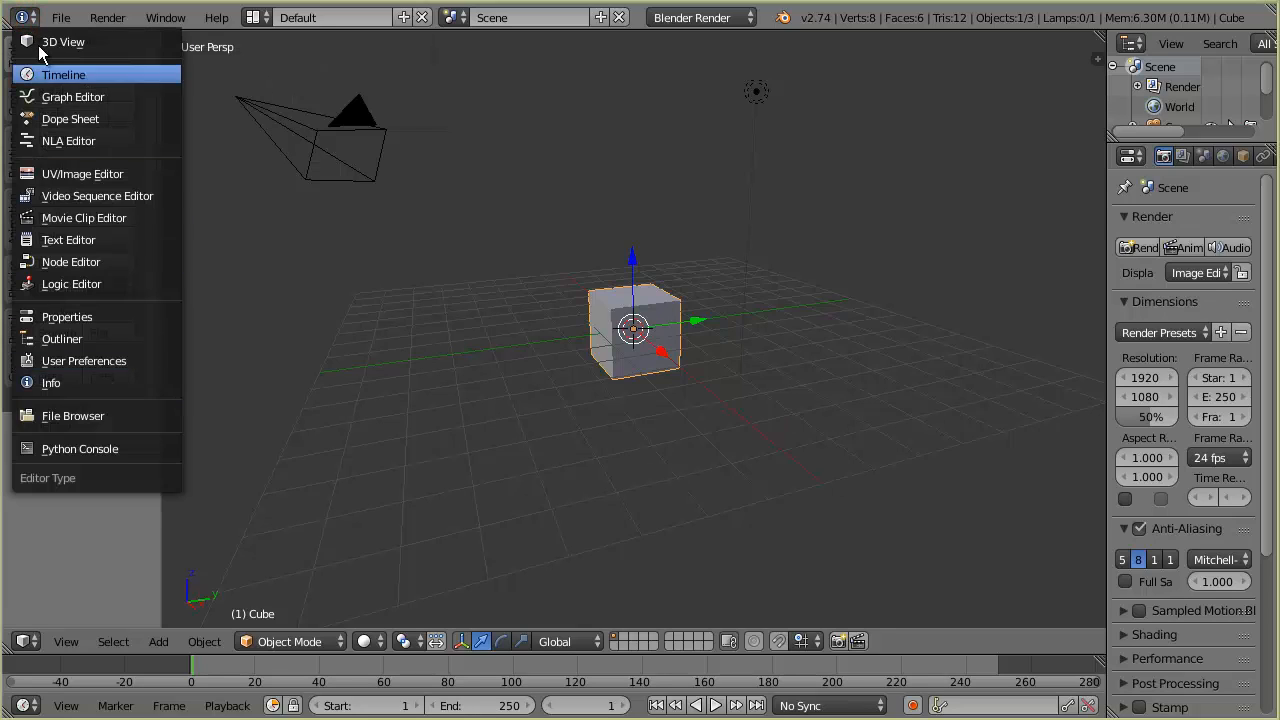
click(28, 21)
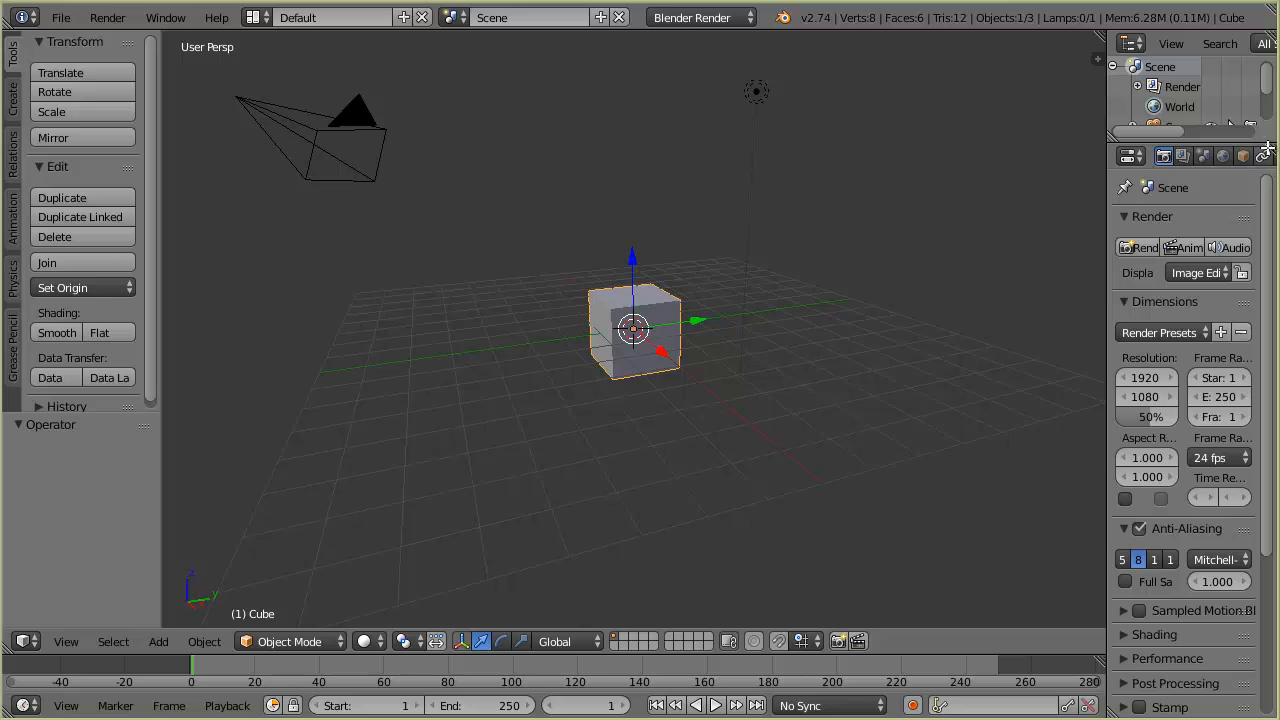
Split the 3D view into three side-by-side areas and switch the middle one to the UV/Image Editor
drag(1102, 37, 513, 178)
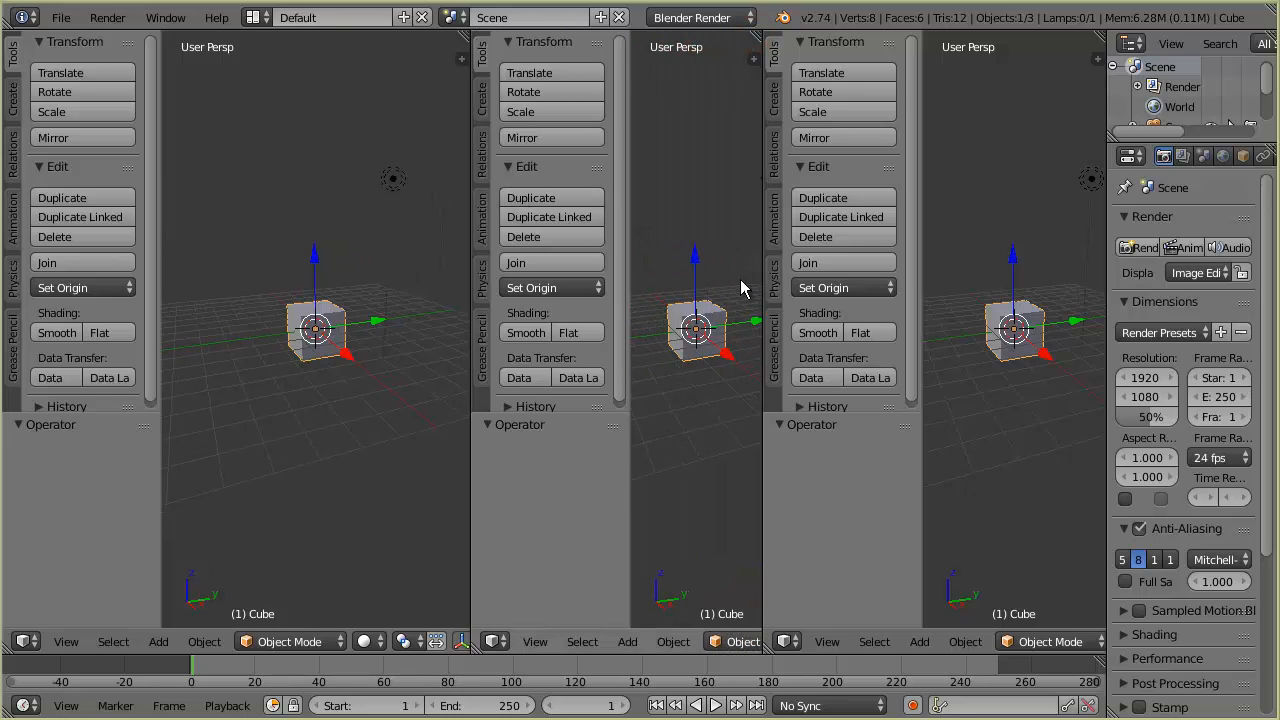
click(496, 645)
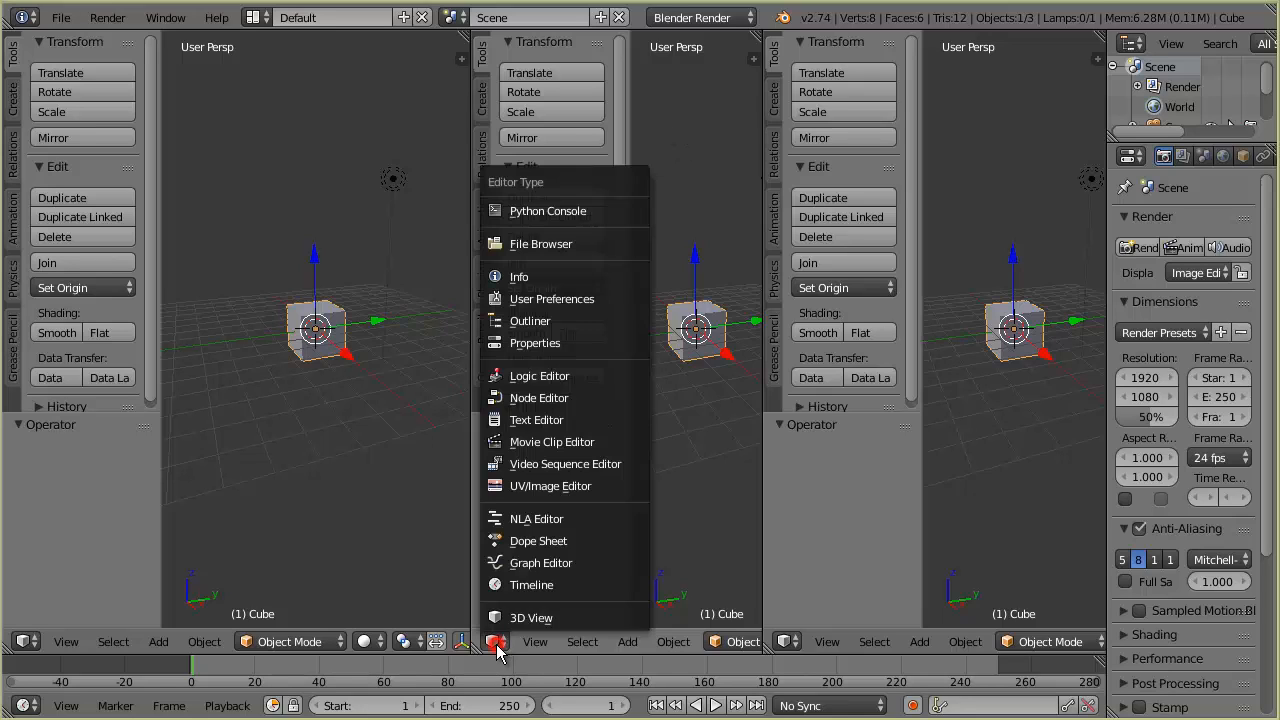
click(540, 486)
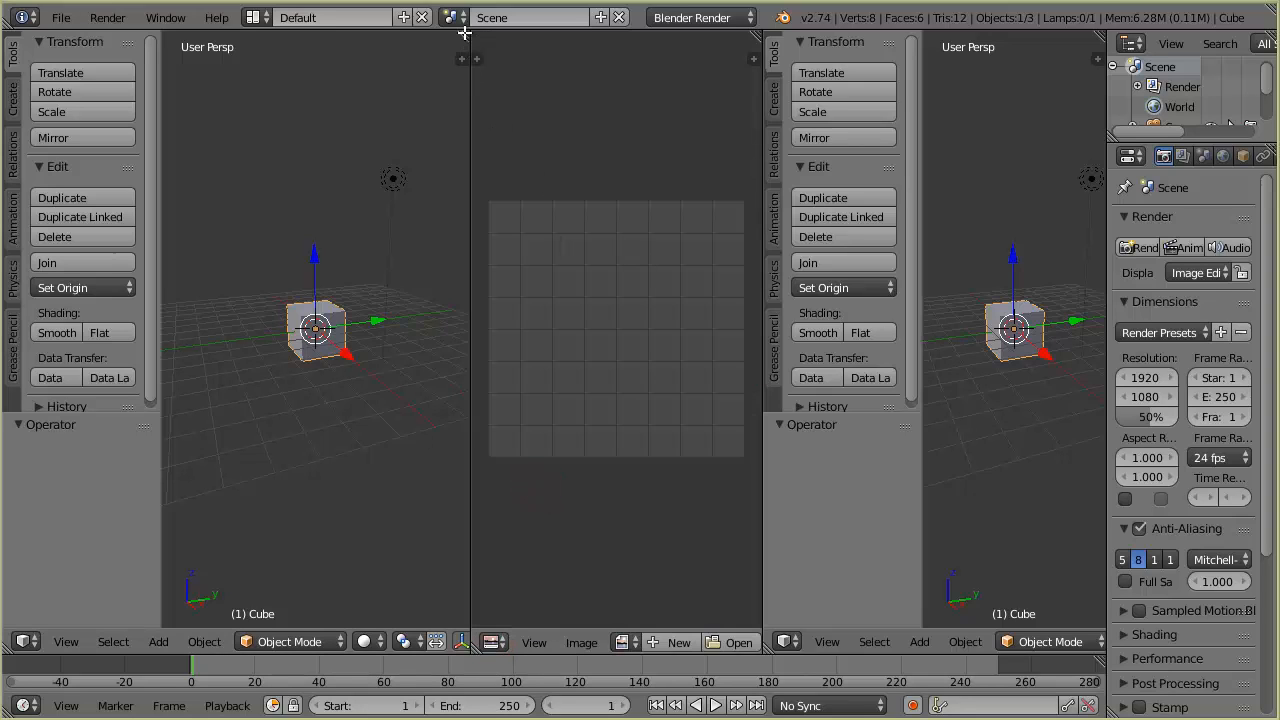
Join the three side-by-side areas back into a single 3D view
drag(464, 35, 490, 35)
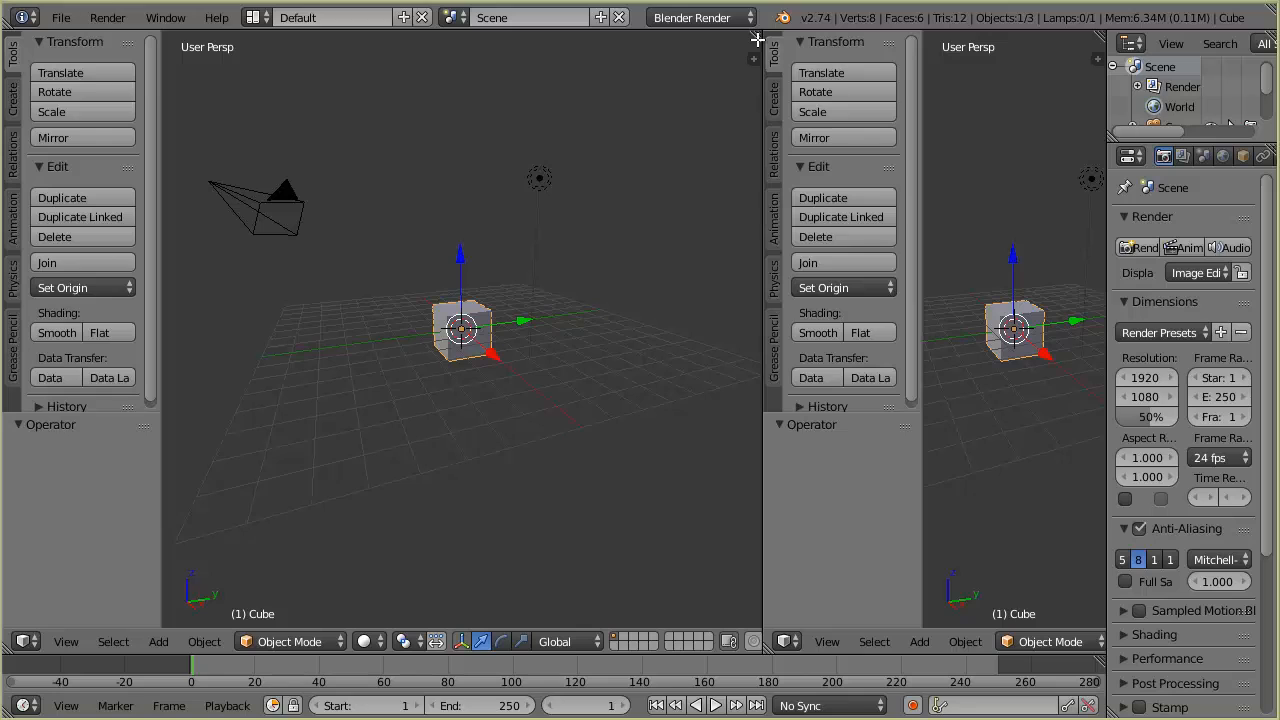
drag(757, 38, 797, 43)
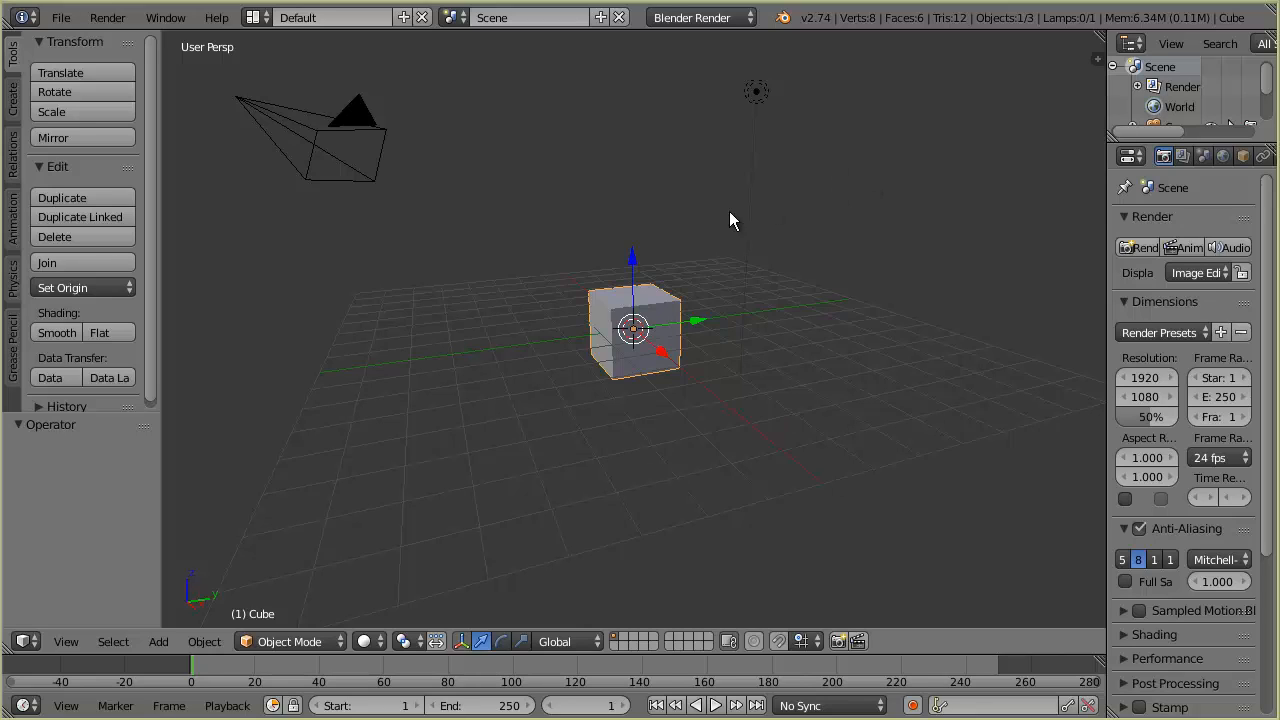
click(104, 18)
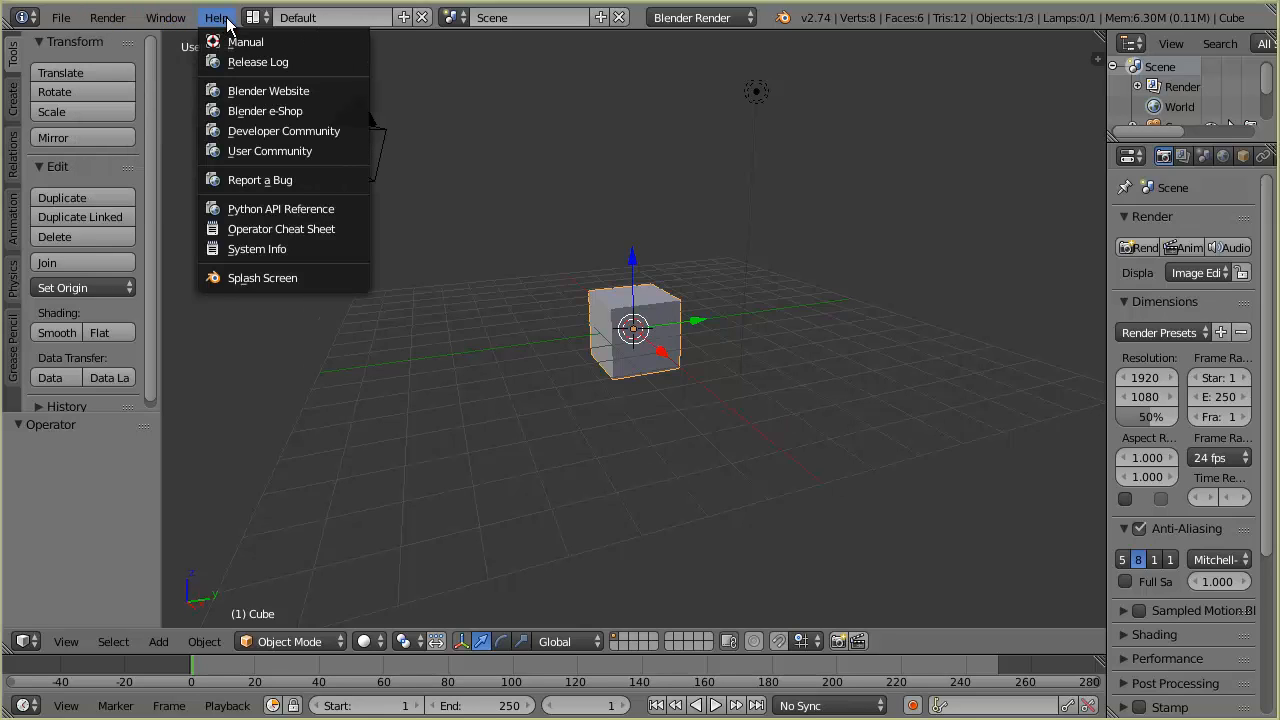
mouse_move(178, 24)
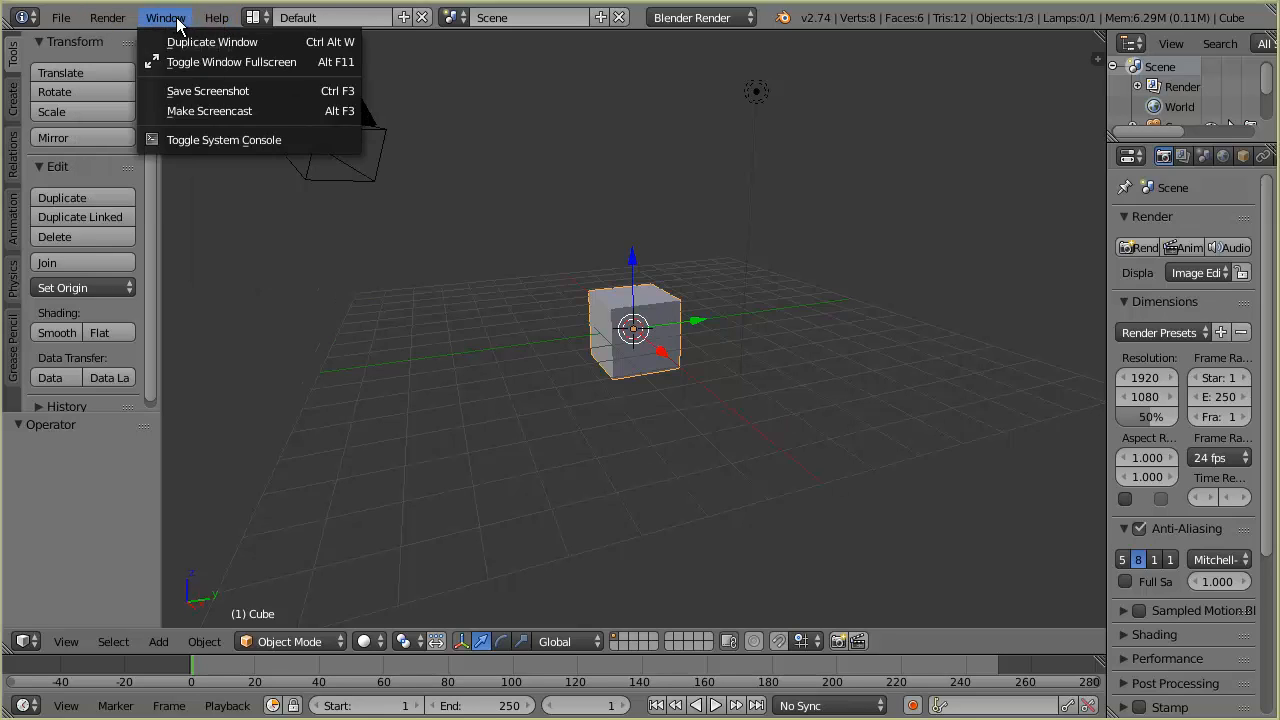
click(258, 18)
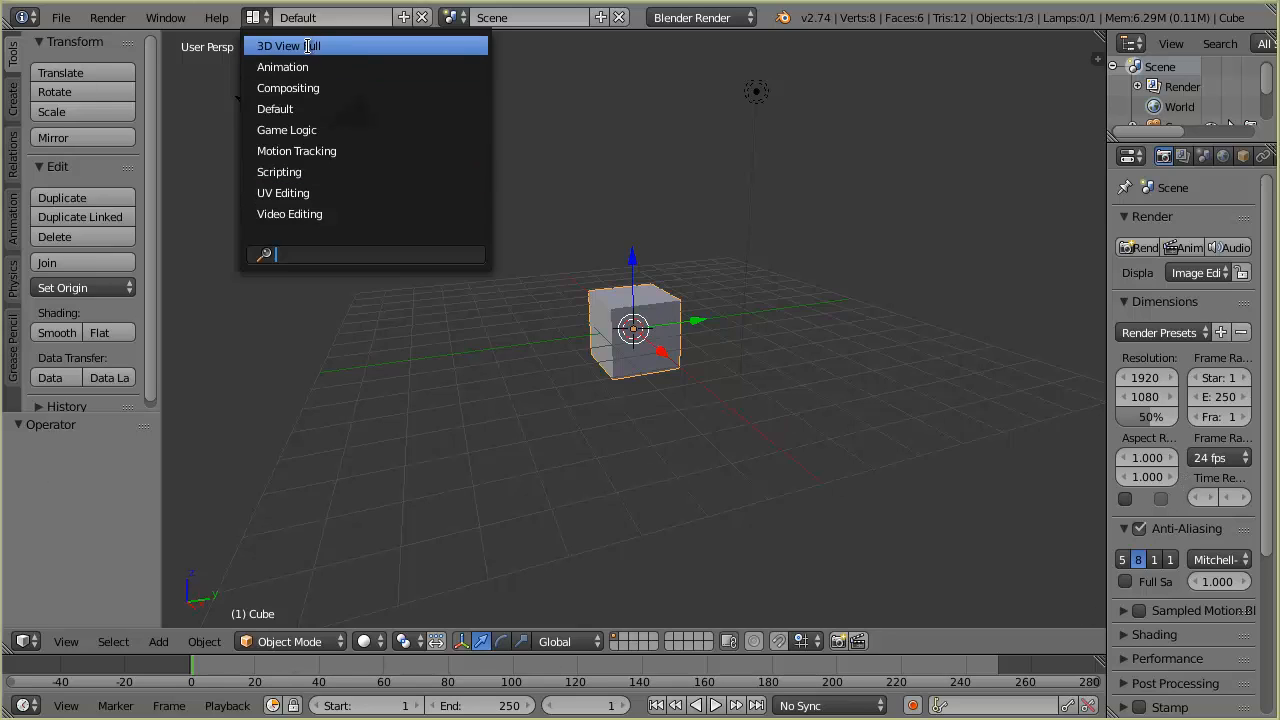
click(264, 19)
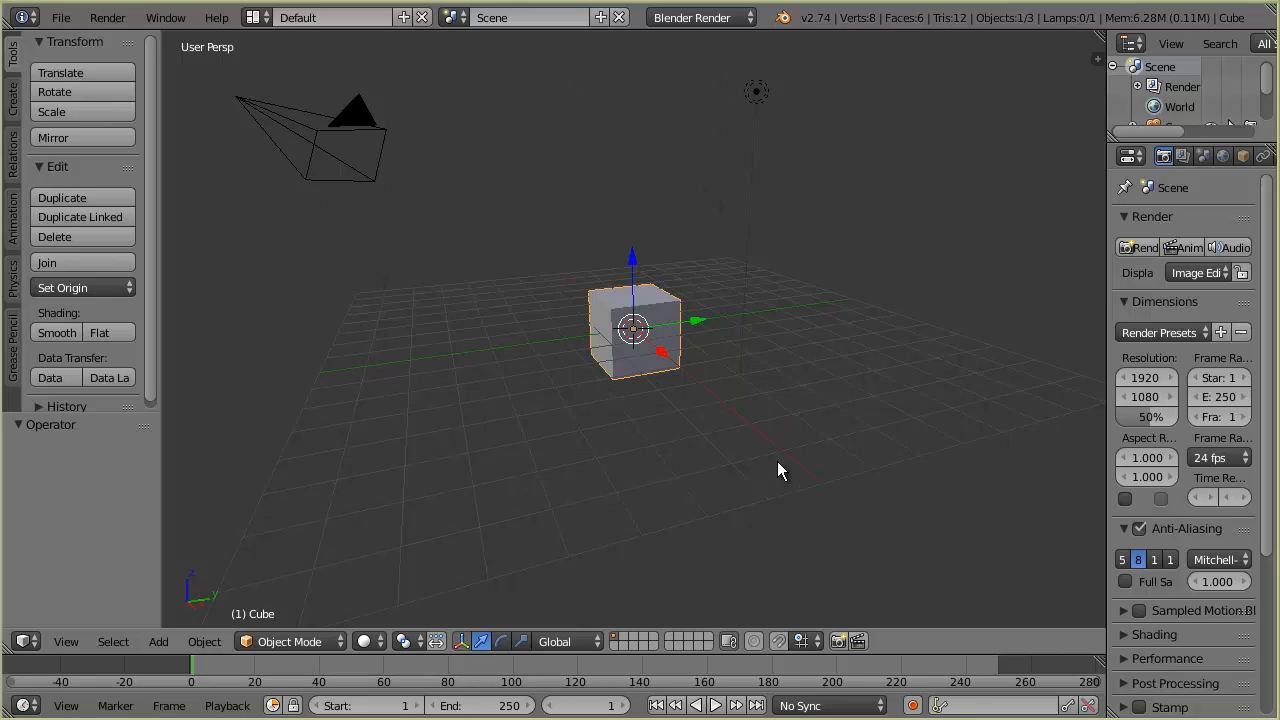
Switch the render engine to Cycles Render
click(737, 18)
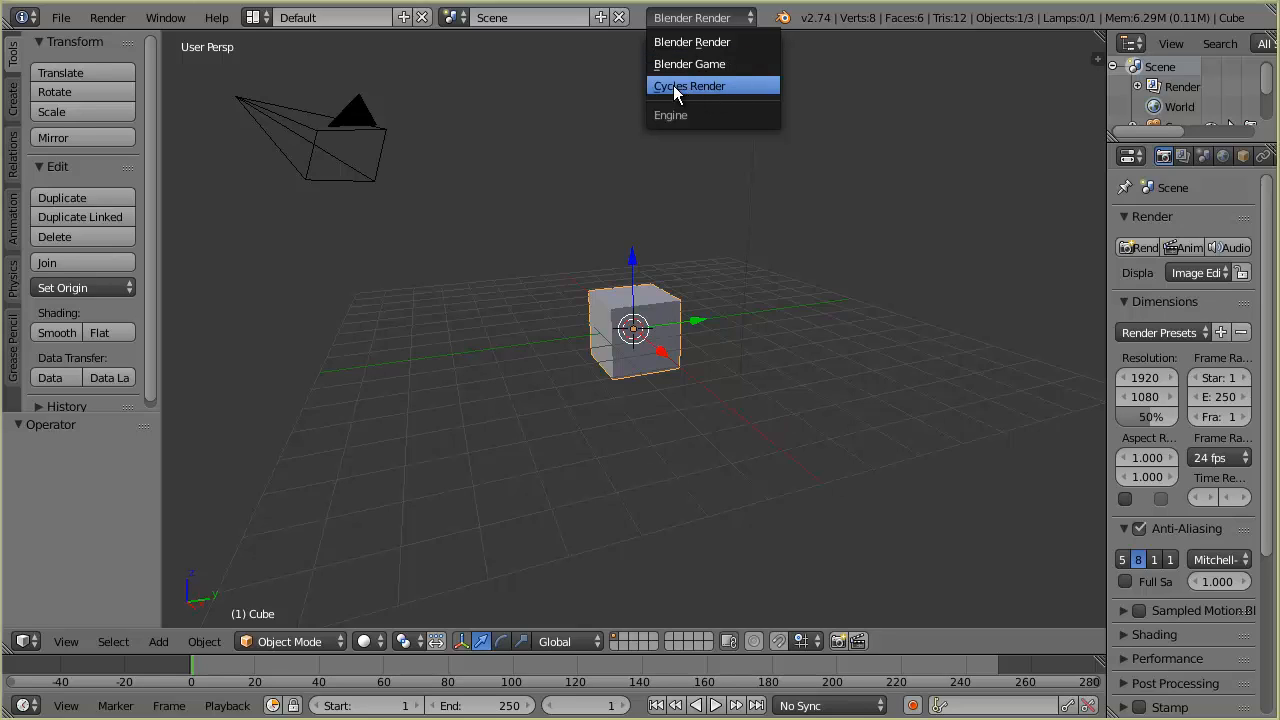
click(701, 87)
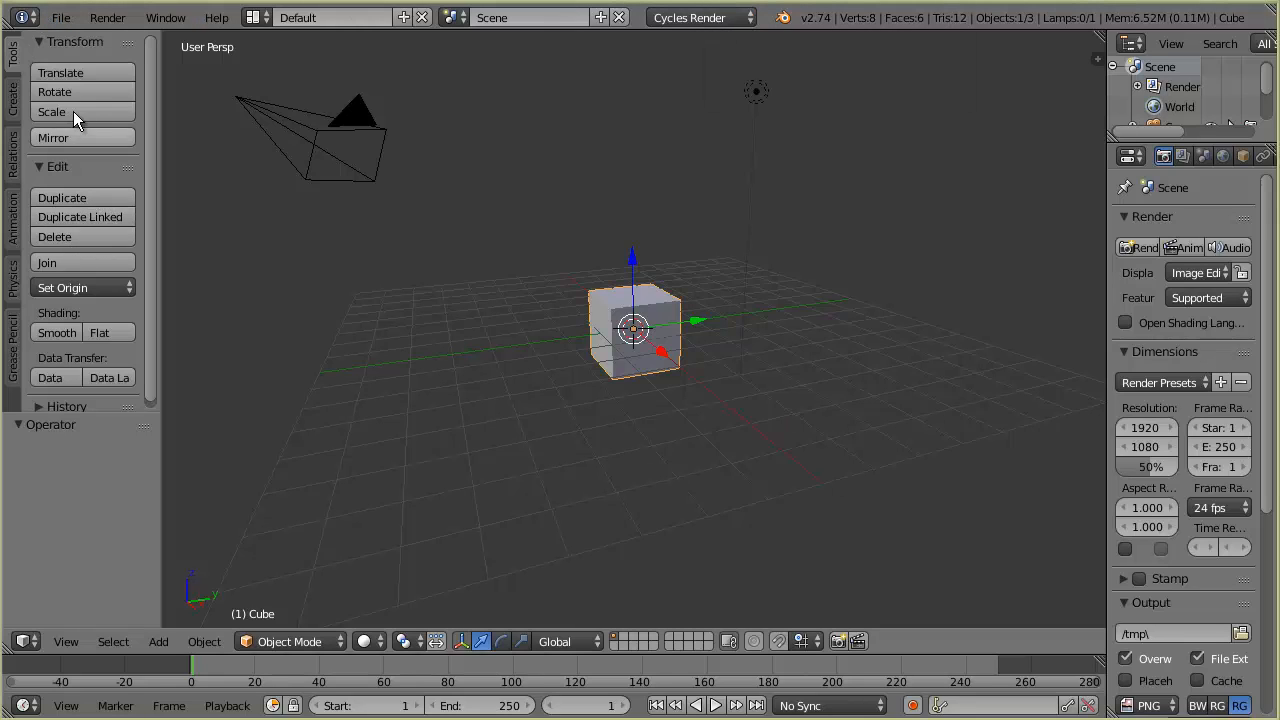
Shrink the Operator region below the 3D view's tools so that all the tool groups fit above it
scroll(91, 122, down, 1)
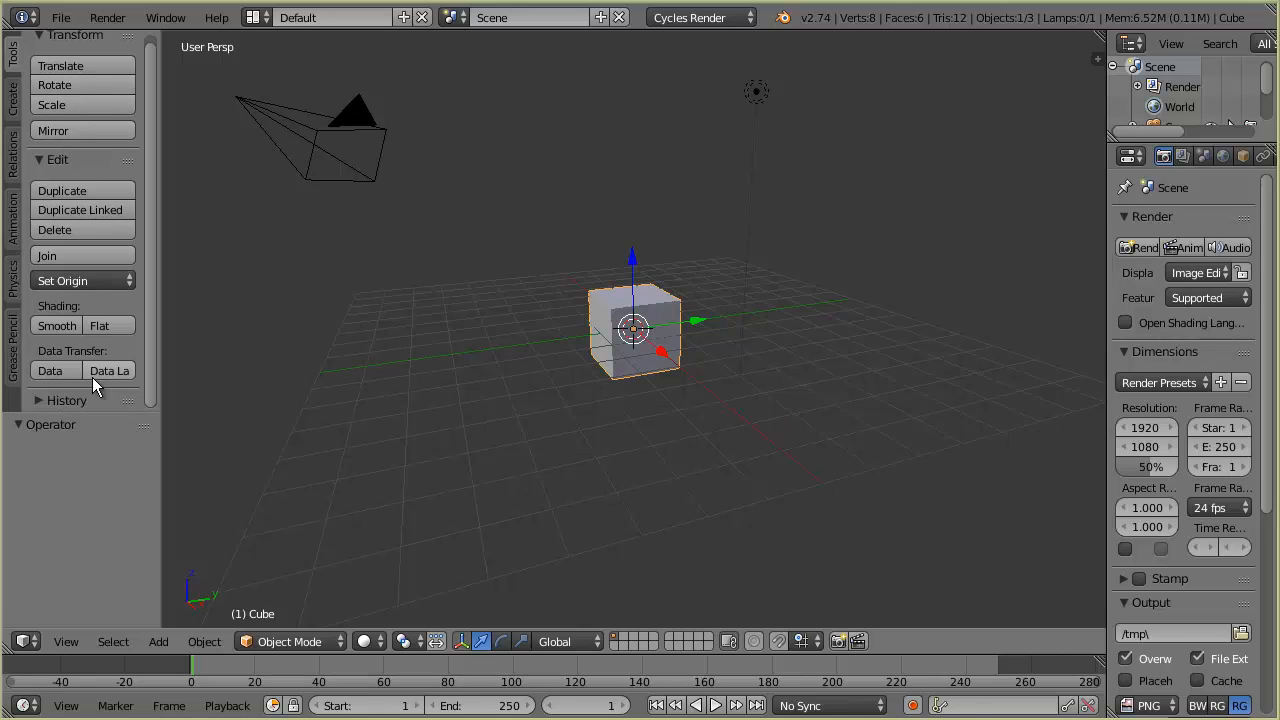
drag(110, 416, 105, 522)
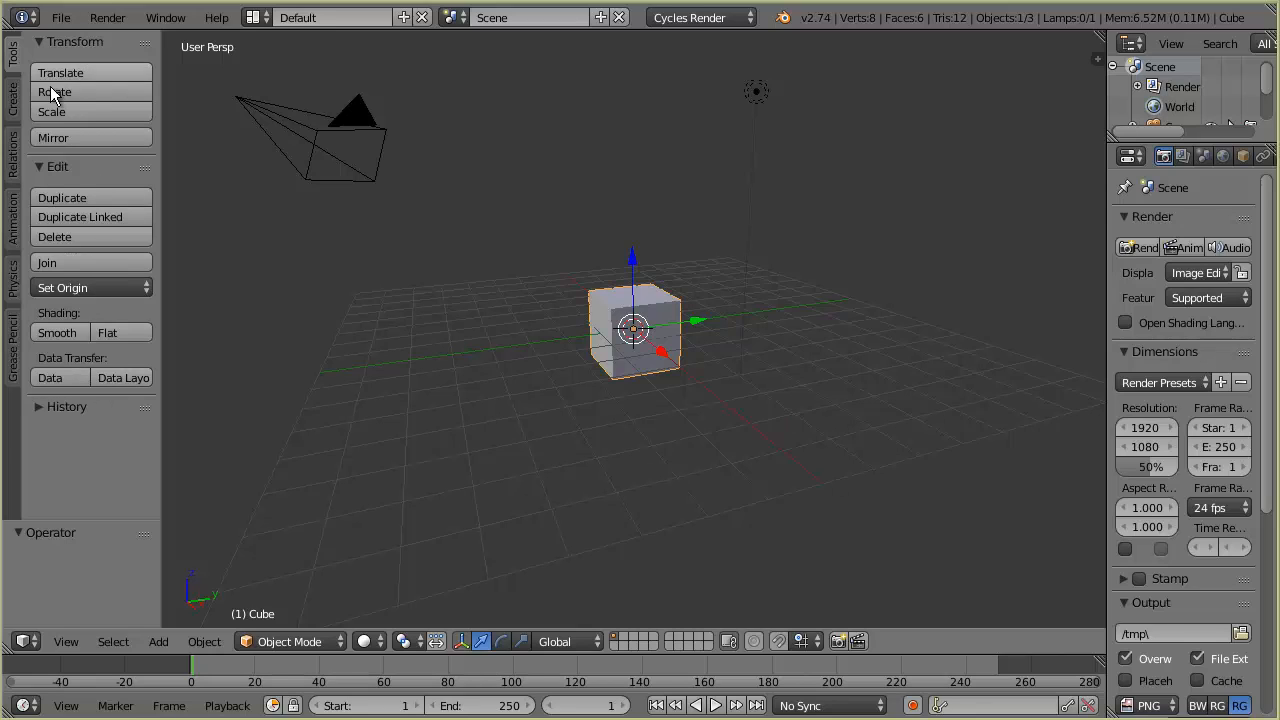
Show the tool shelf's creation tools and look through the mesh, curve, lamp and other primitives on offer
click(12, 102)
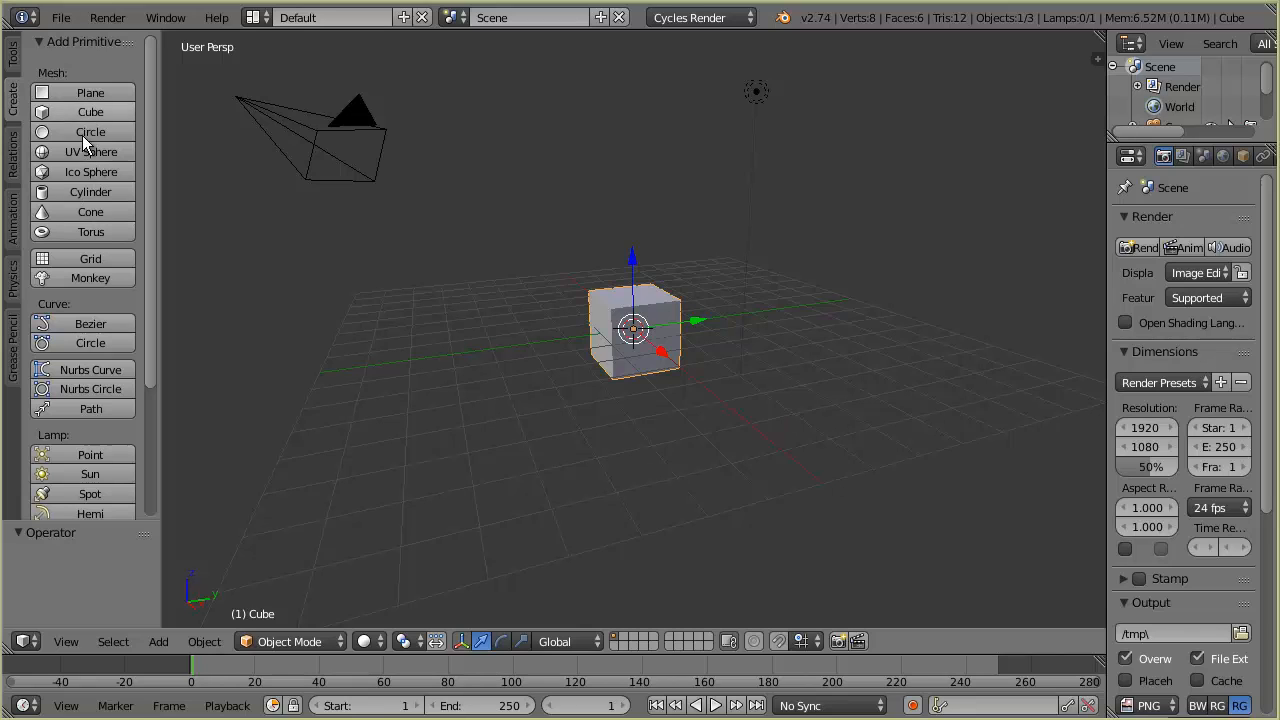
scroll(83, 430, down, 4)
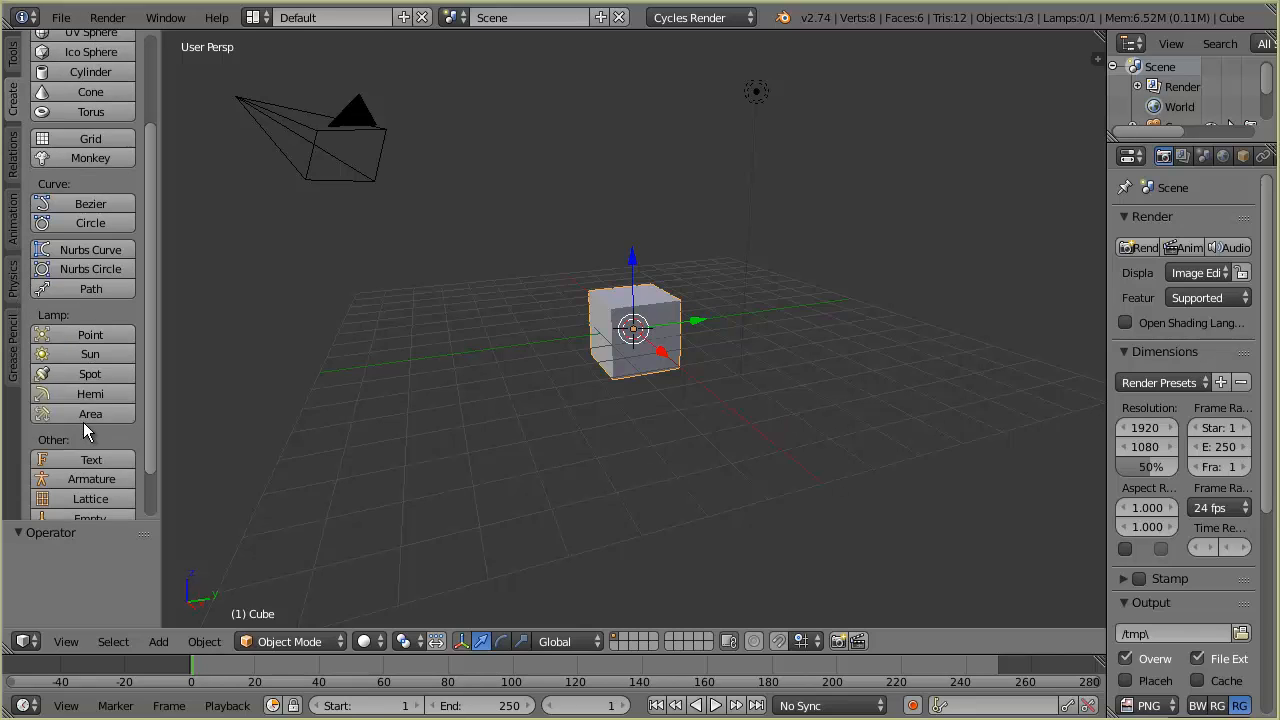
scroll(103, 353, down, 1)
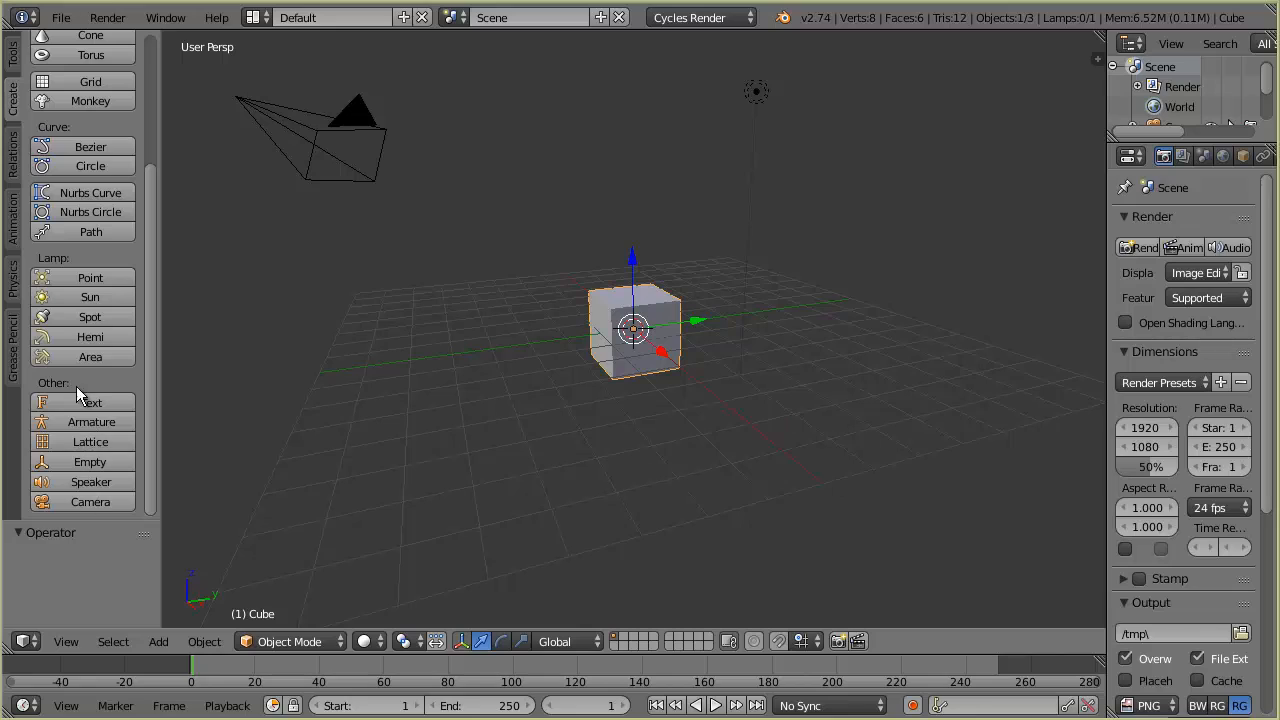
scroll(78, 241, up, 5)
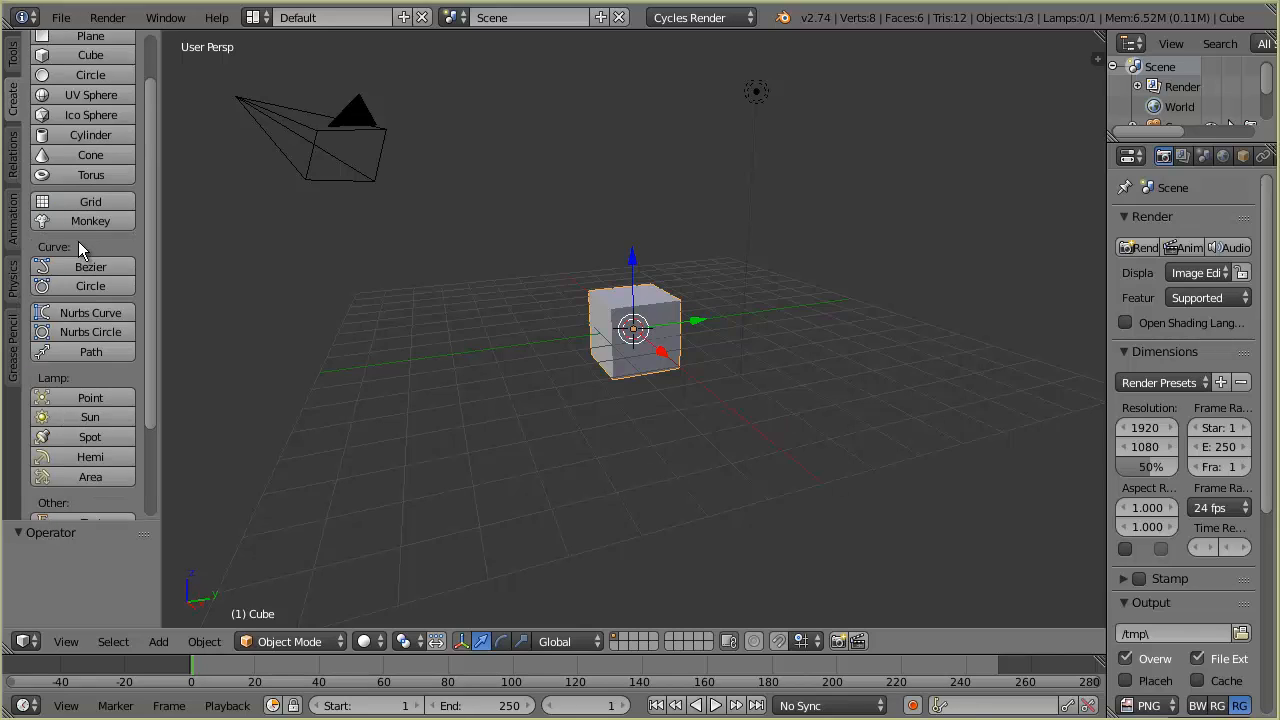
click(13, 52)
click(13, 90)
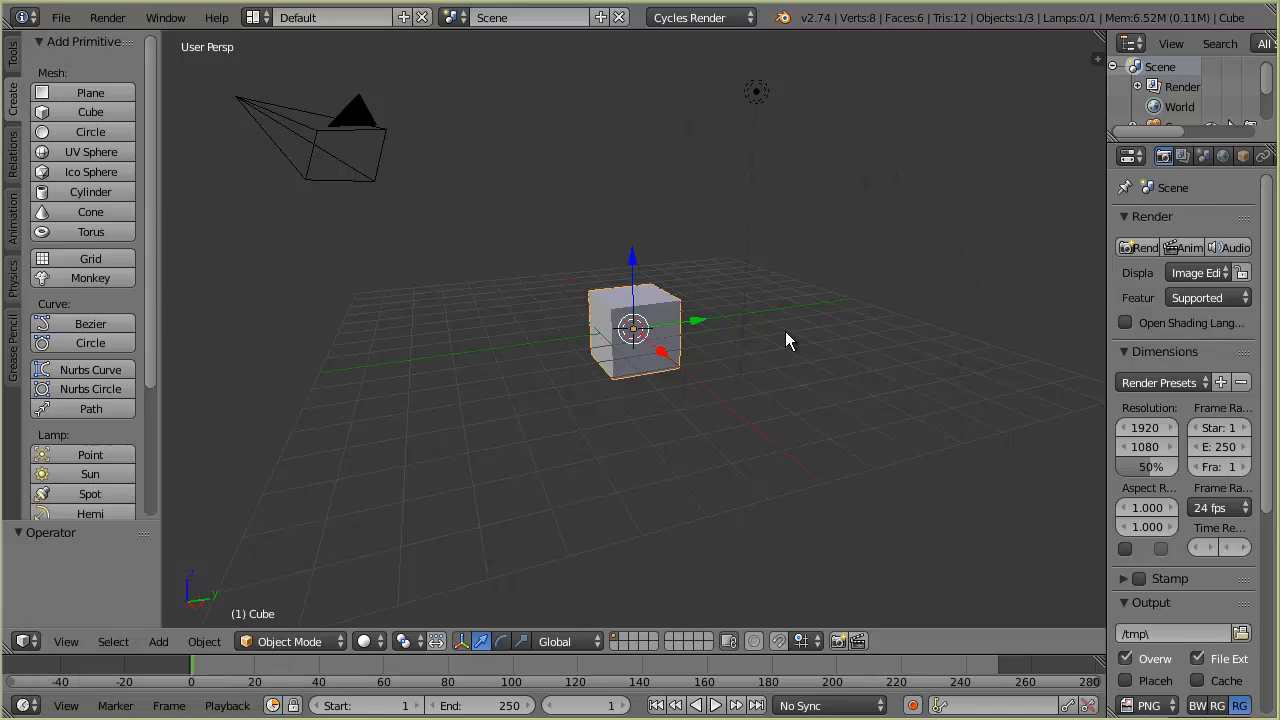
Switch the main 3D view area to the UV/Image Editor and back to the 3D View
click(26, 641)
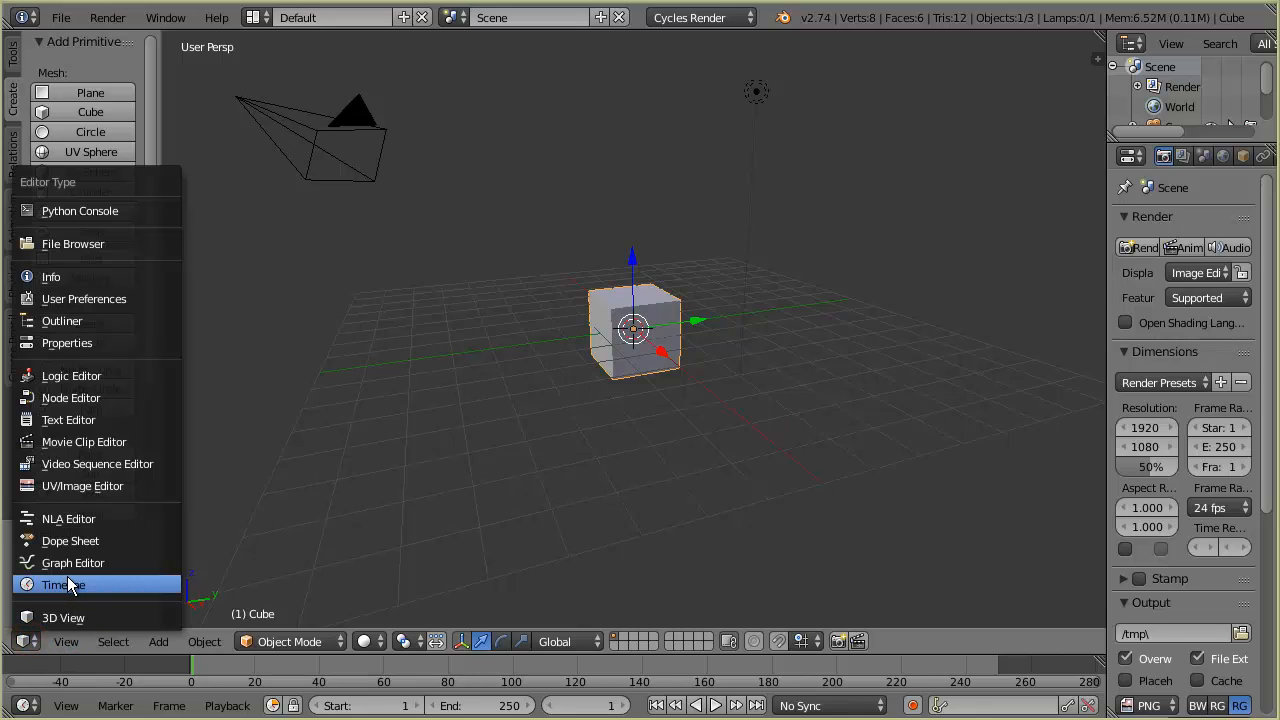
click(73, 485)
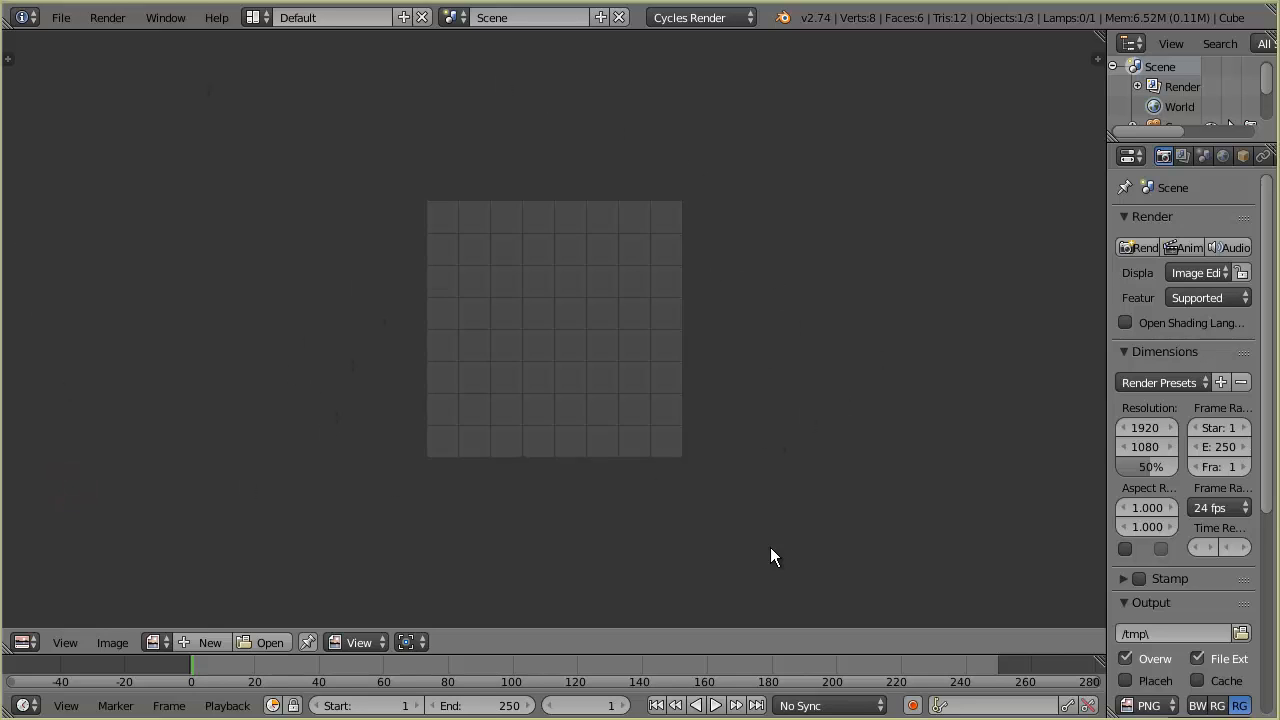
click(24, 643)
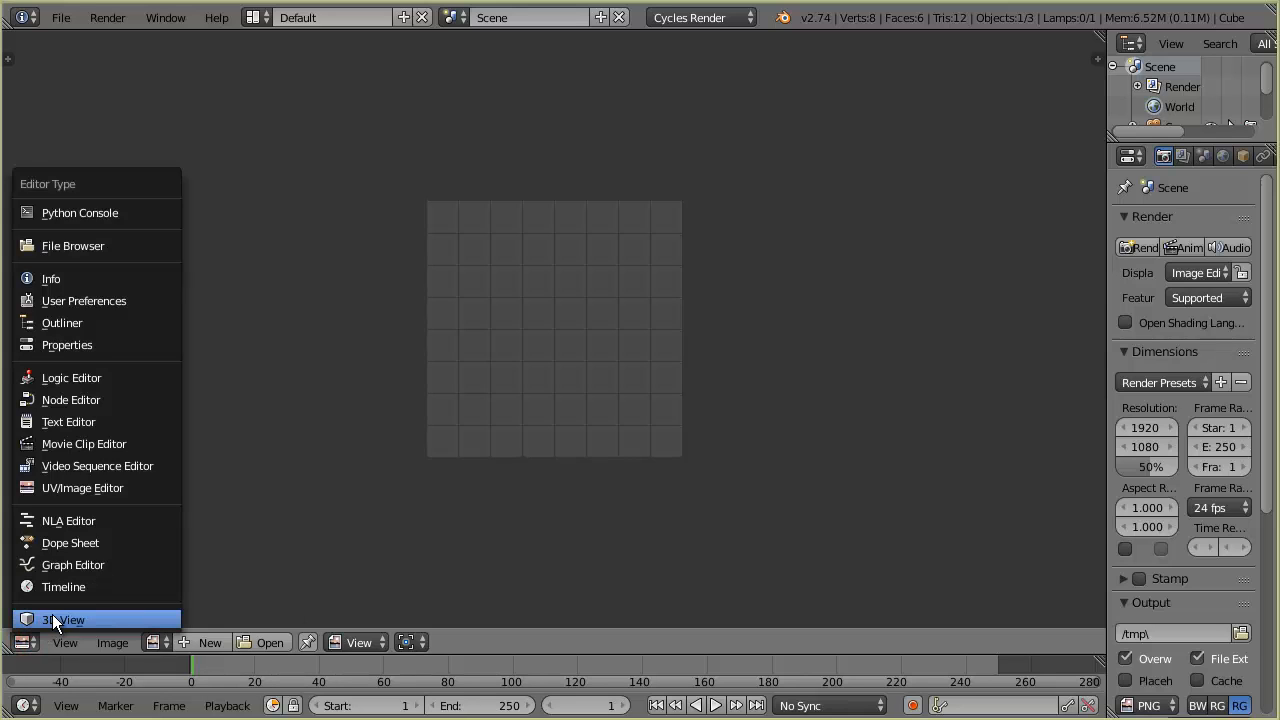
click(59, 614)
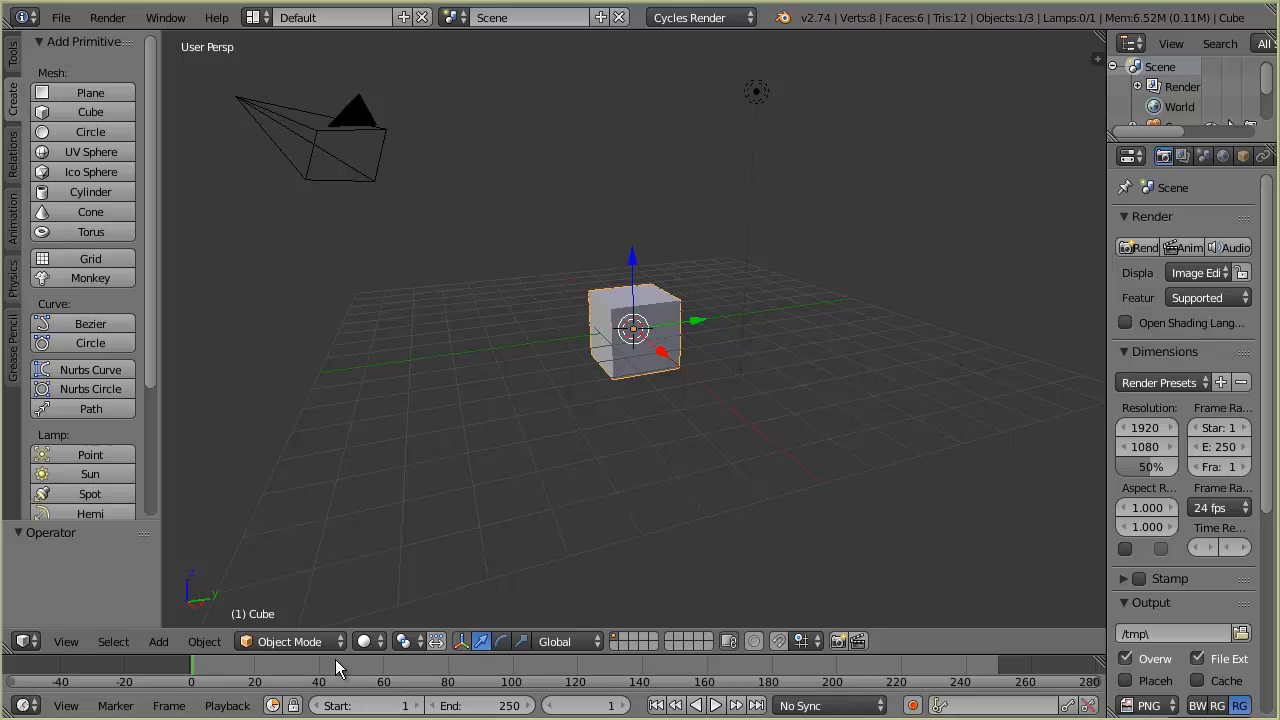
Enlarge the timeline area, scrub the animation to frame 16 and return to frame 1
drag(278, 655, 280, 608)
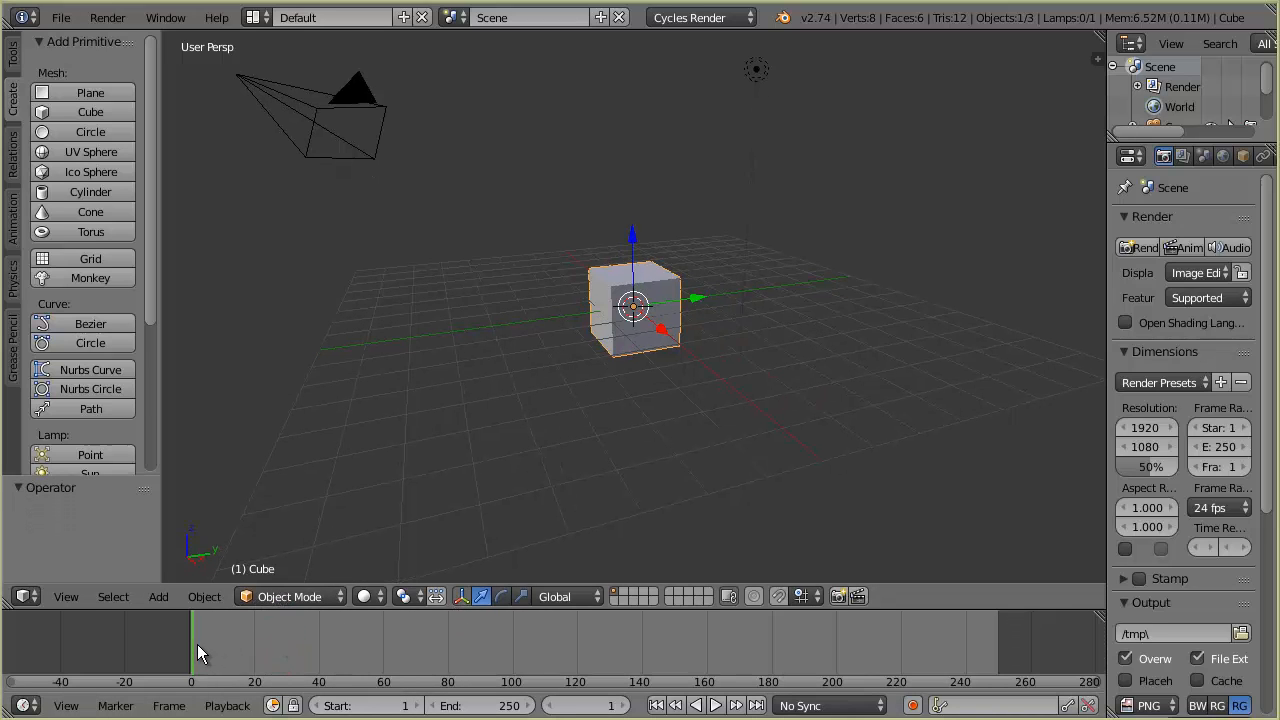
drag(197, 644, 251, 638)
drag(289, 636, 250, 641)
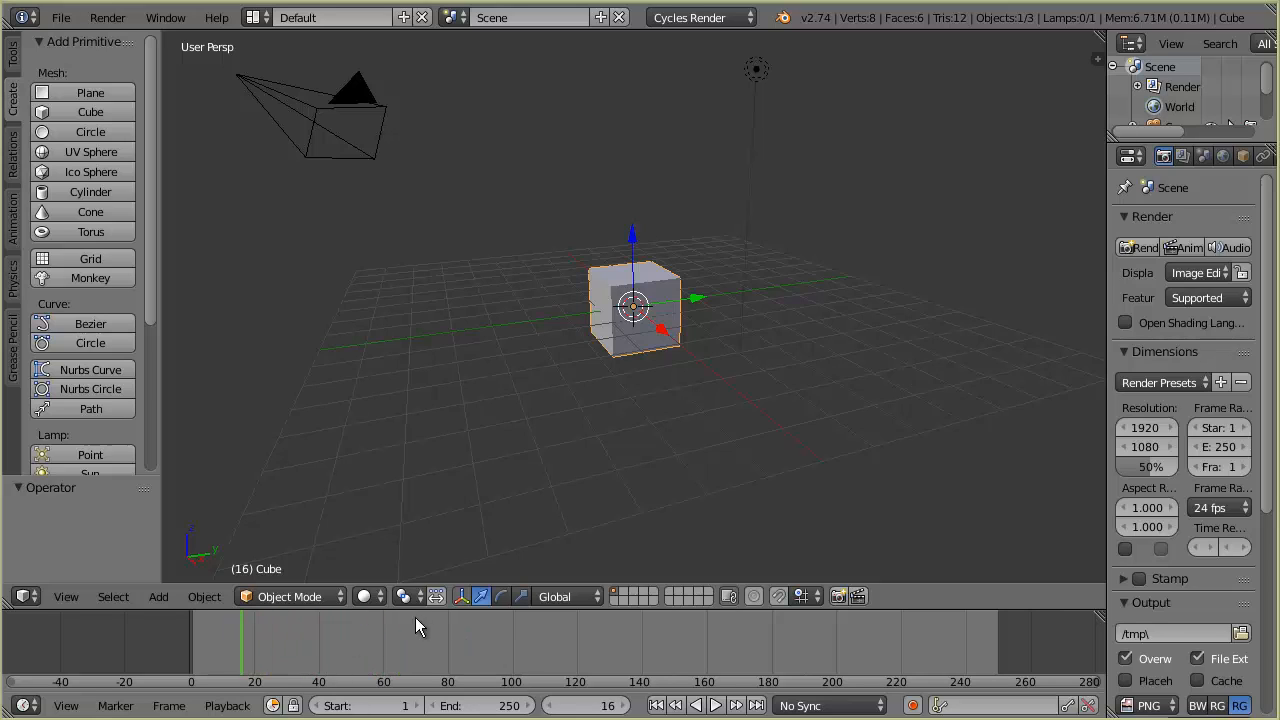
key(shift+Left)
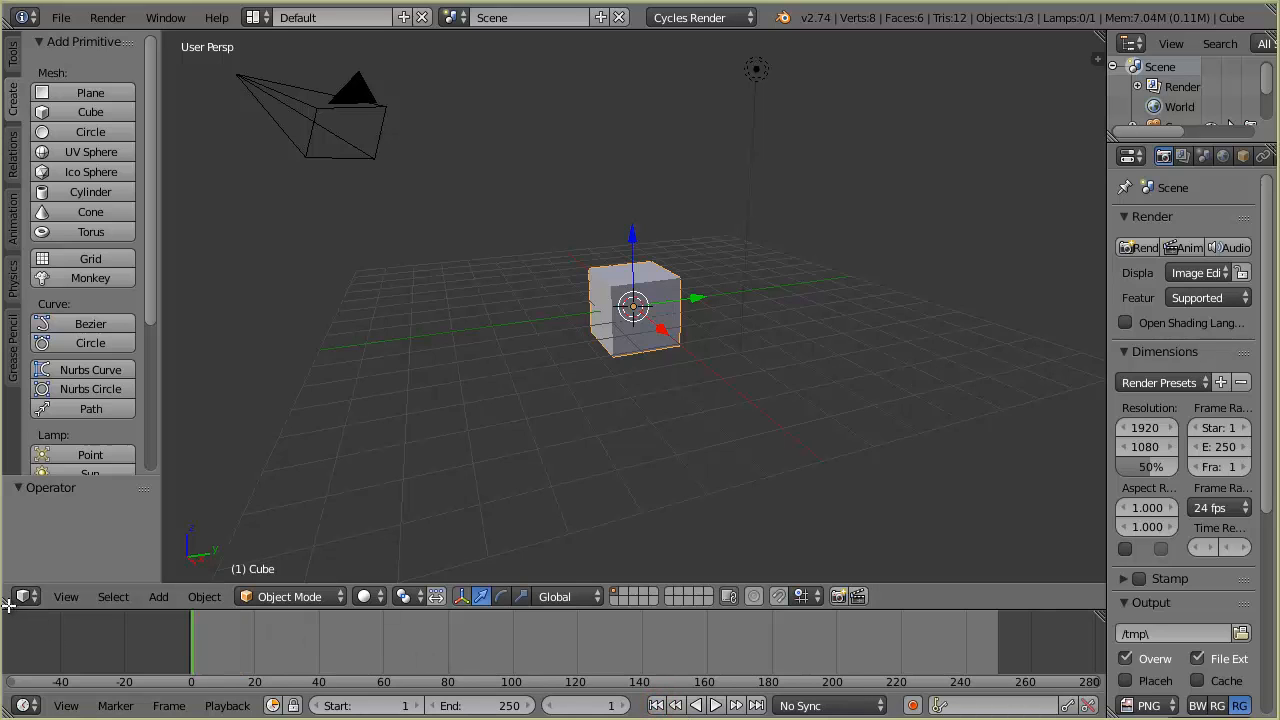
Join the timeline area with the 3D view so that the 3D view takes over its space
mouse_move(8, 605)
mouse_down()
mouse_move(10, 660)
mouse_move(10, 630)
mouse_up()
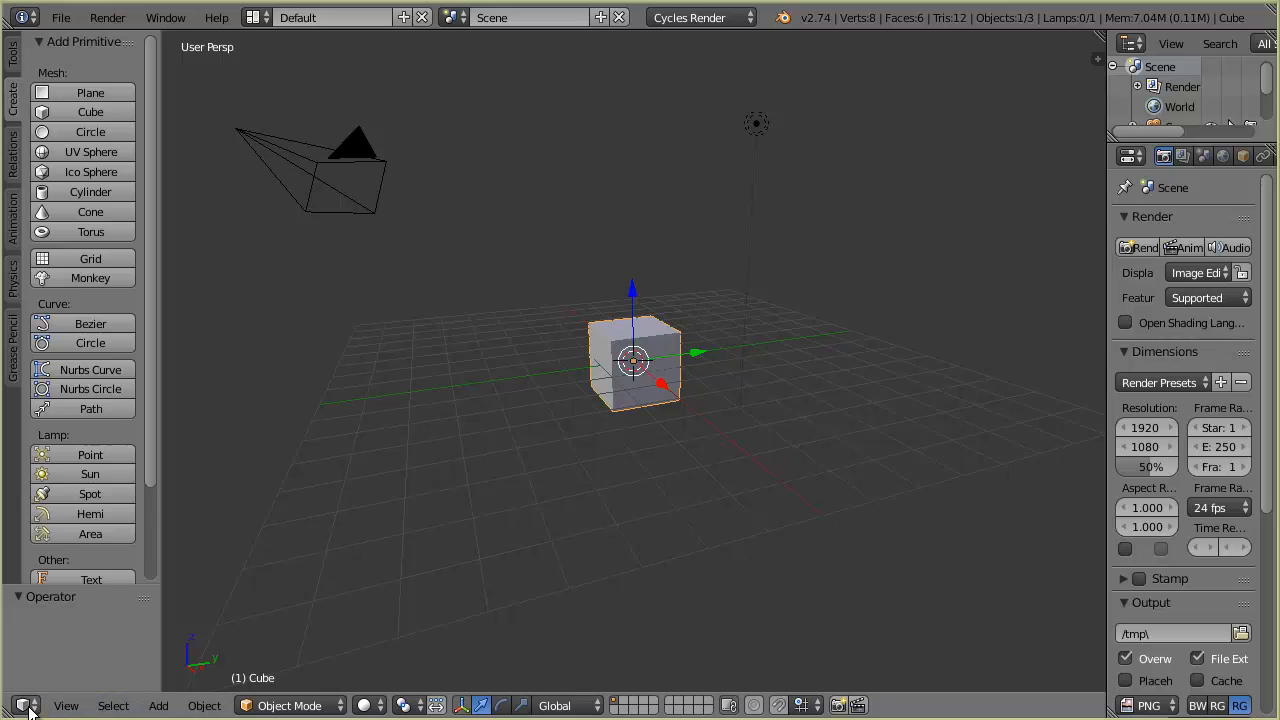
View the cube from the top, front and right, and toggle the right view to orthographic and back to perspective
click(66, 706)
key(KP_7)
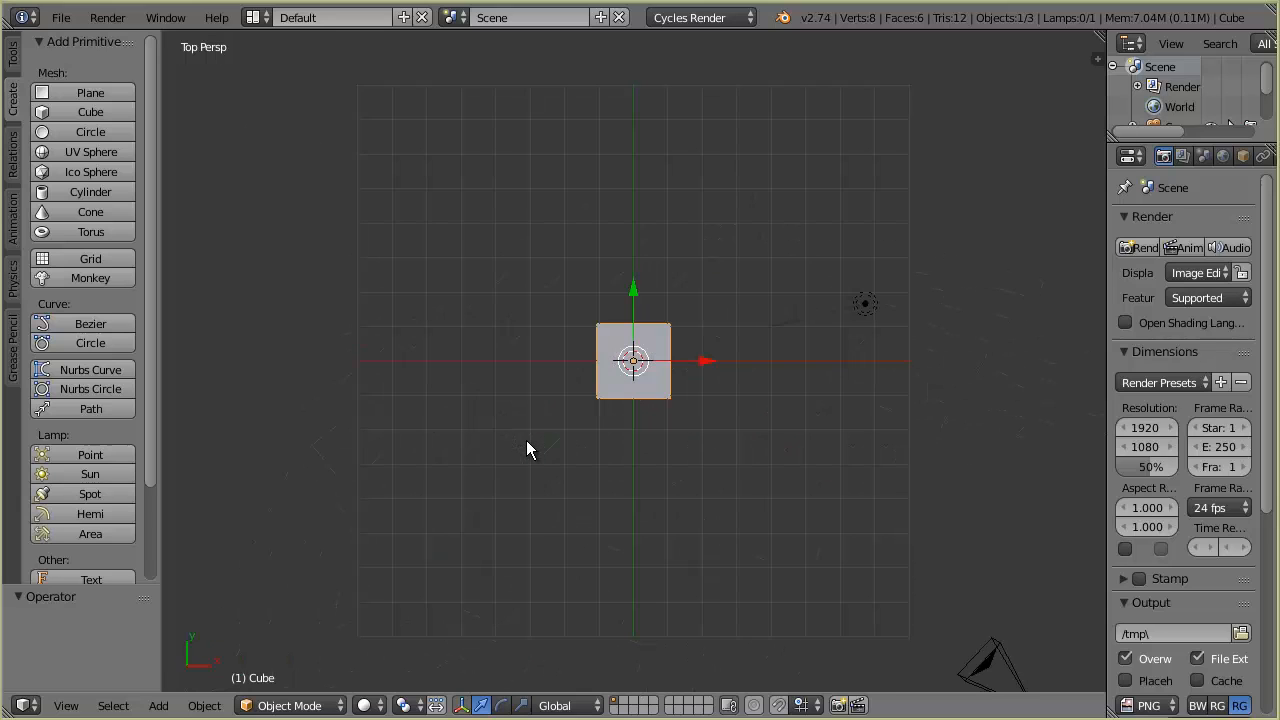
key(KP_1)
key(KP_3)
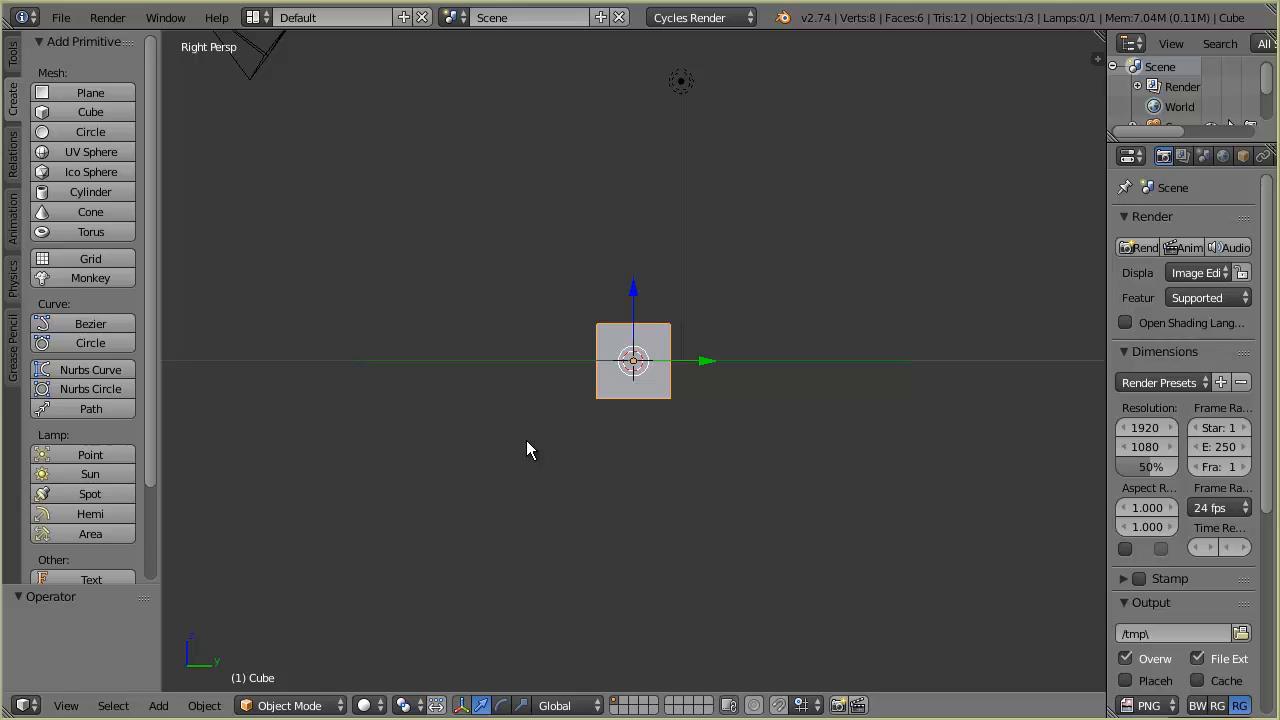
key(KP_5)
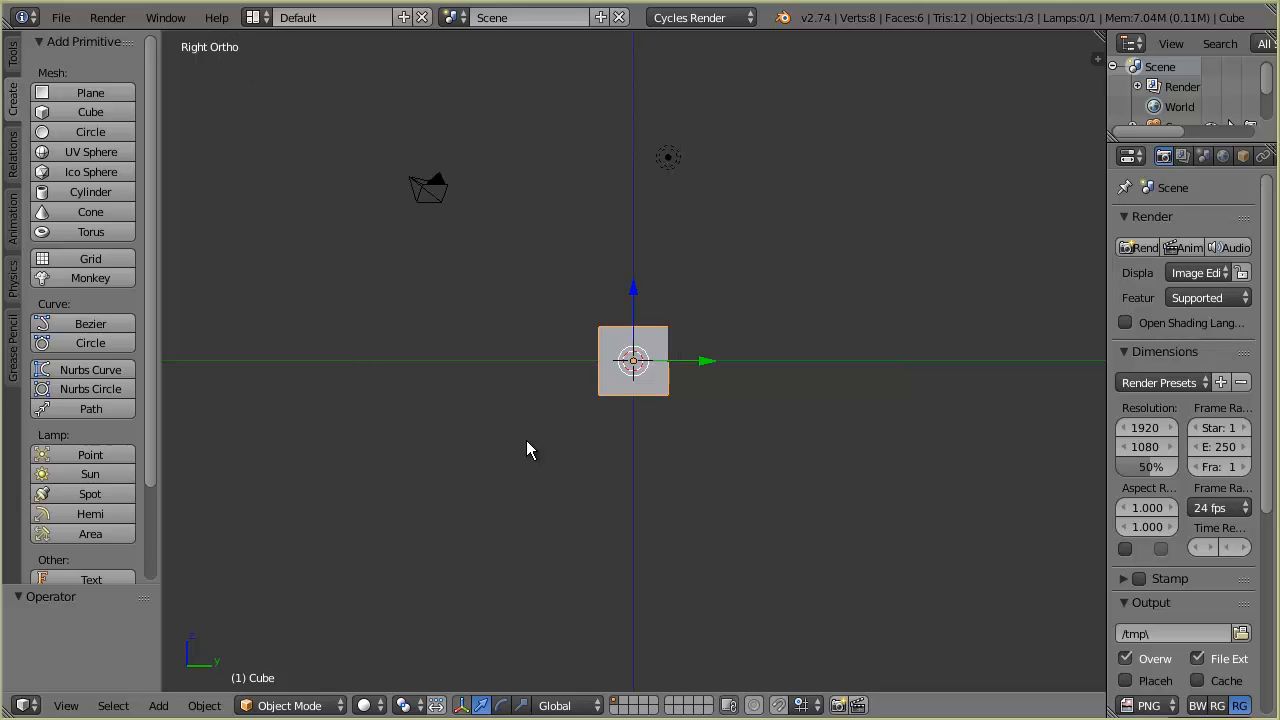
key(KP_5)
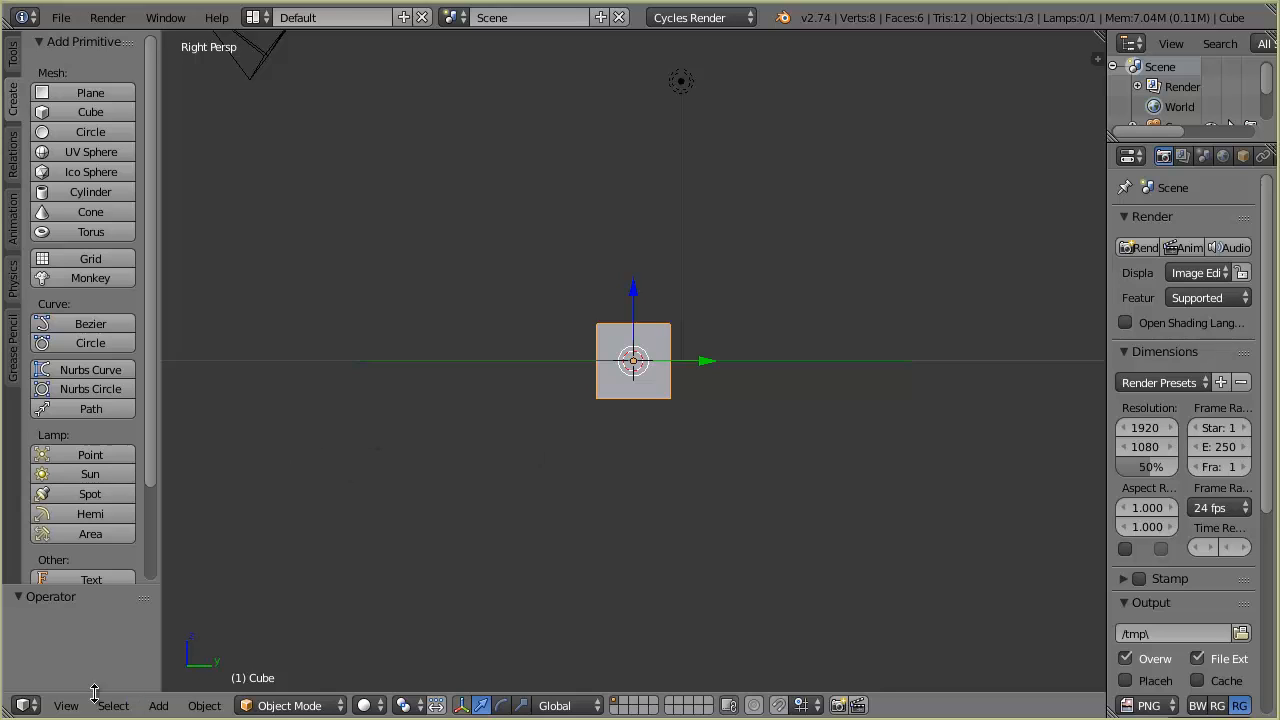
Look at the cube from the top and from an angle, comparing orthographic with perspective projection and ending in perspective
click(66, 705)
key(KP_7)
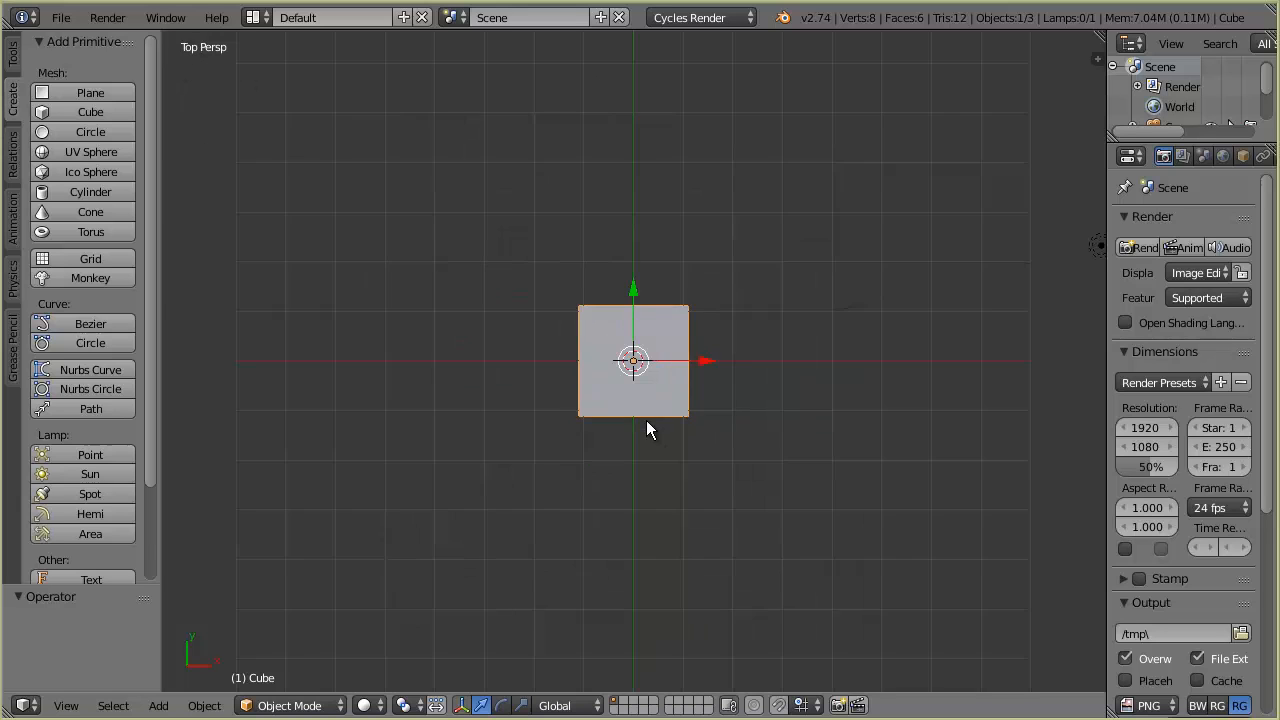
middle_drag(646, 426, 669, 397)
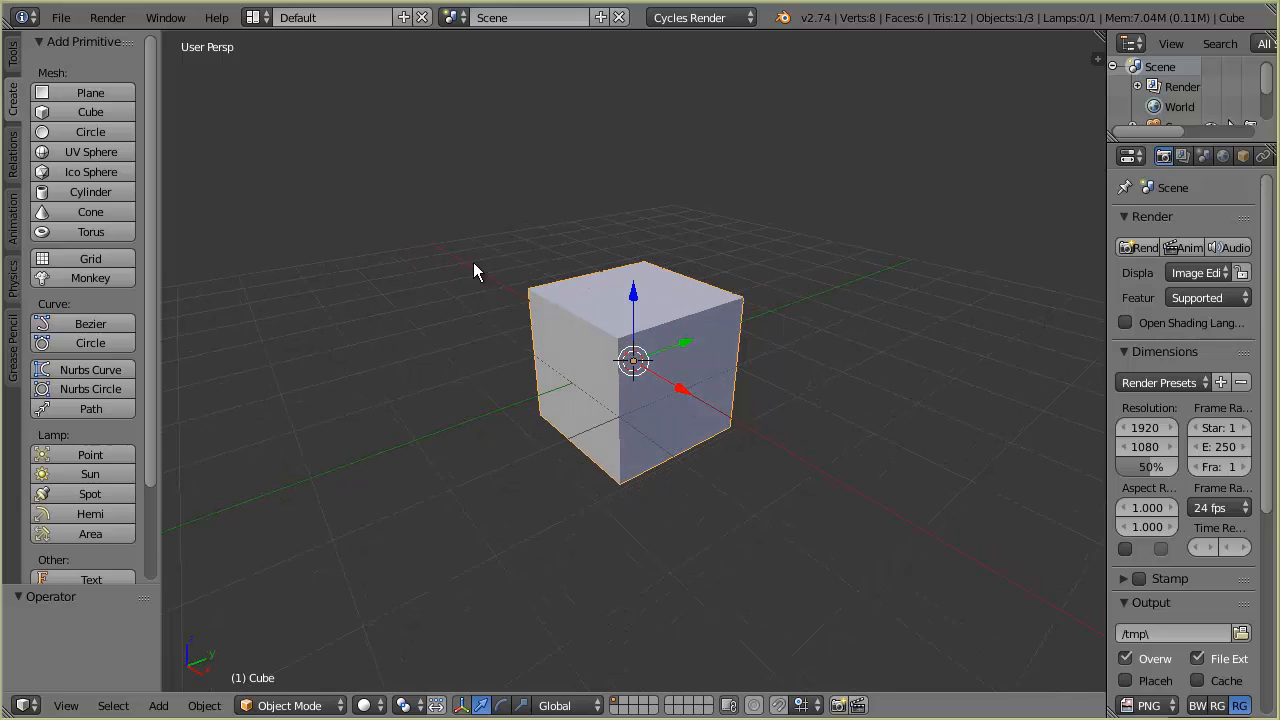
key(KP_5)
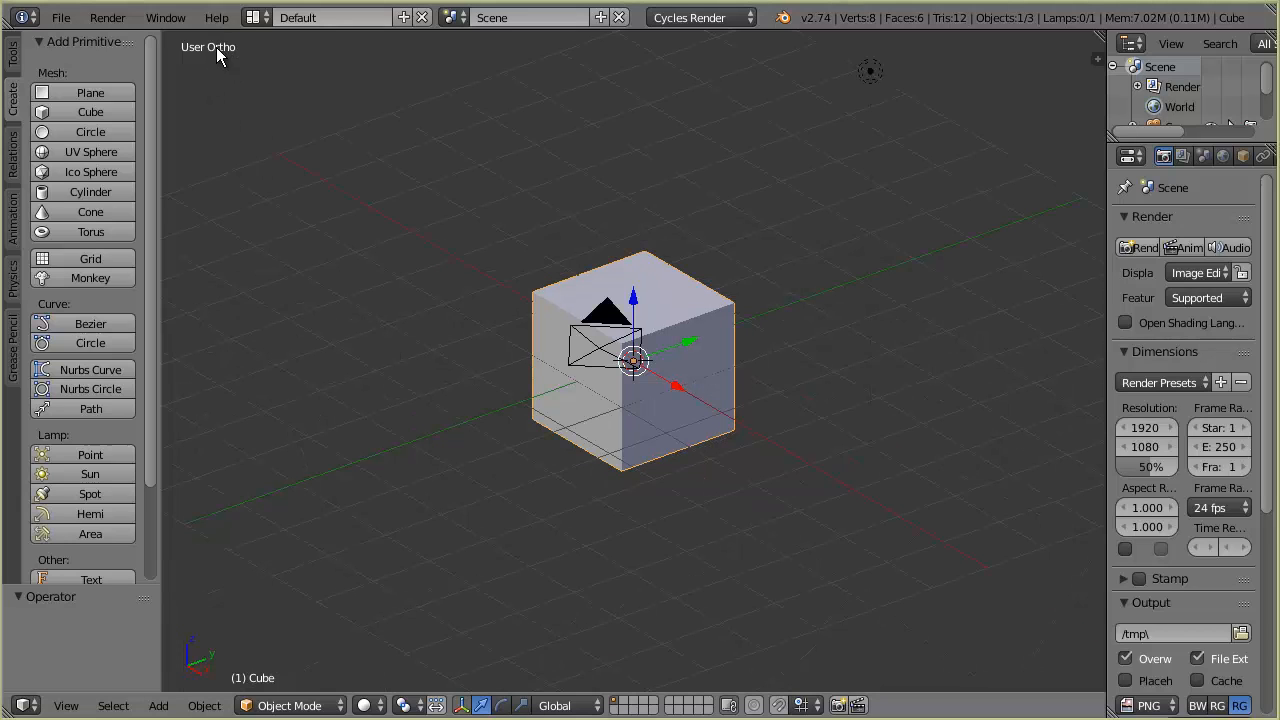
scroll(674, 434, up, 5)
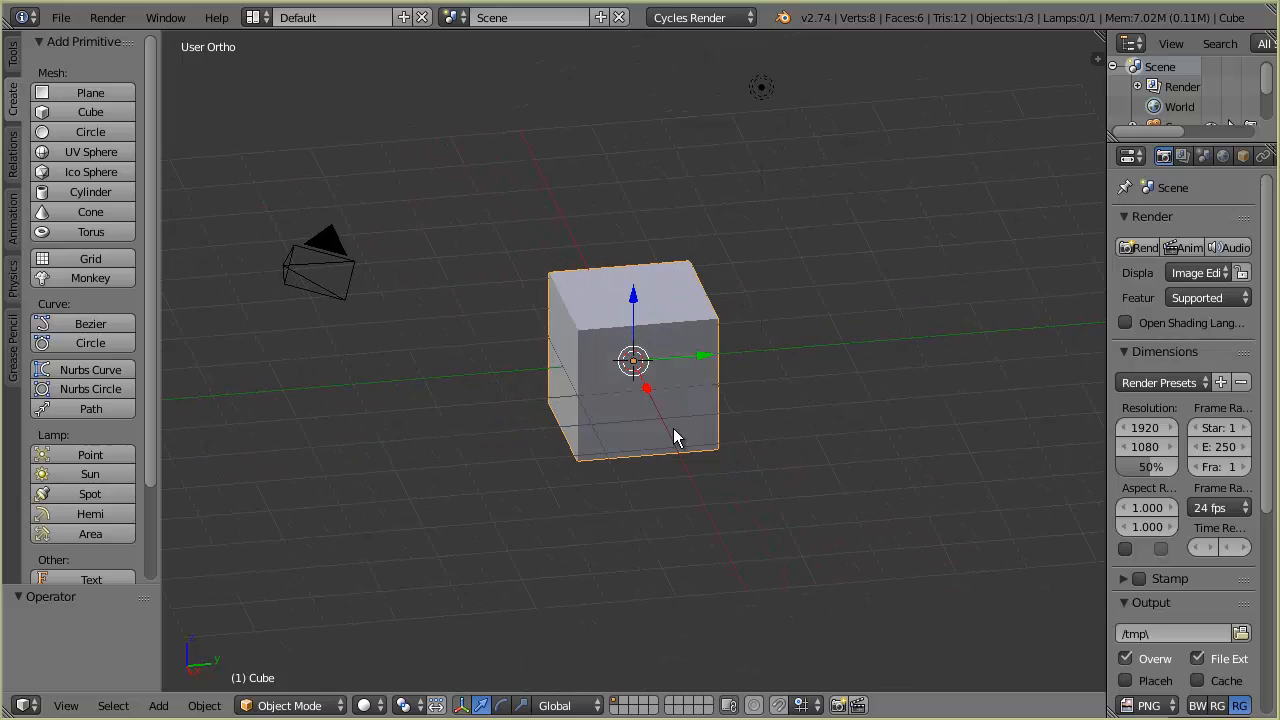
middle_drag(697, 446, 712, 288)
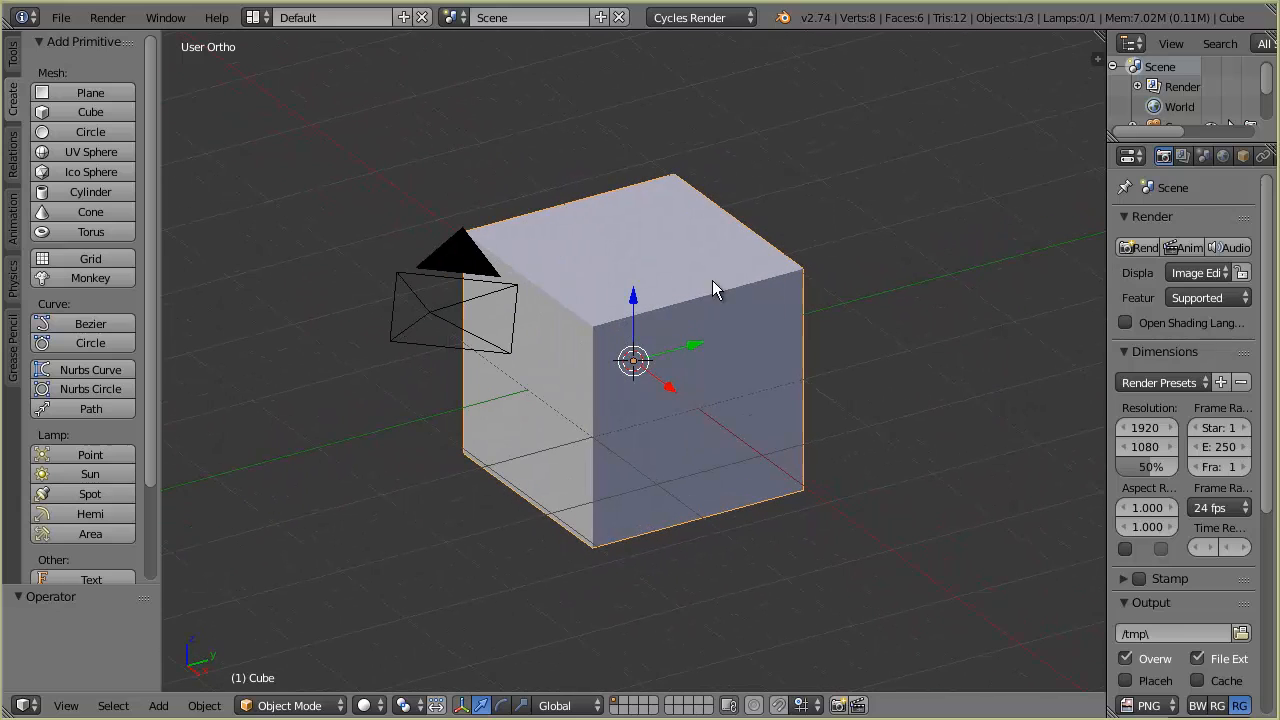
middle_drag(714, 511, 709, 516)
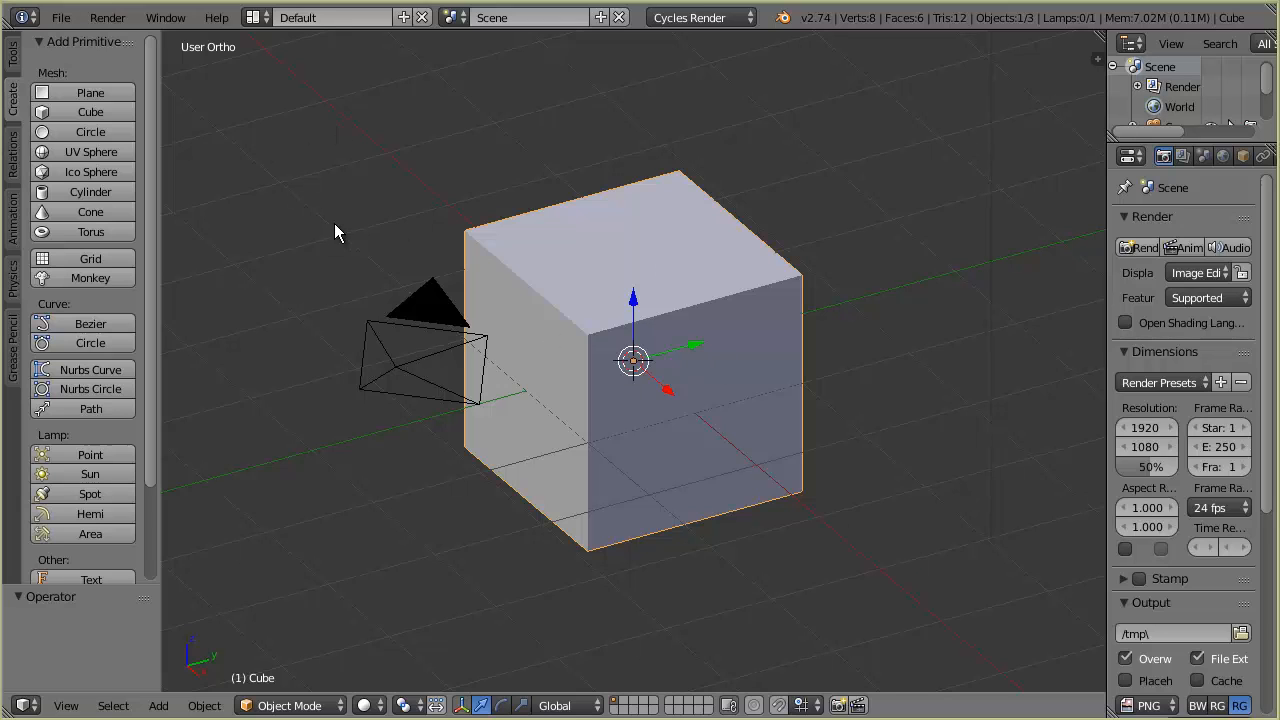
key(KP_5)
scroll(489, 357, down, 1)
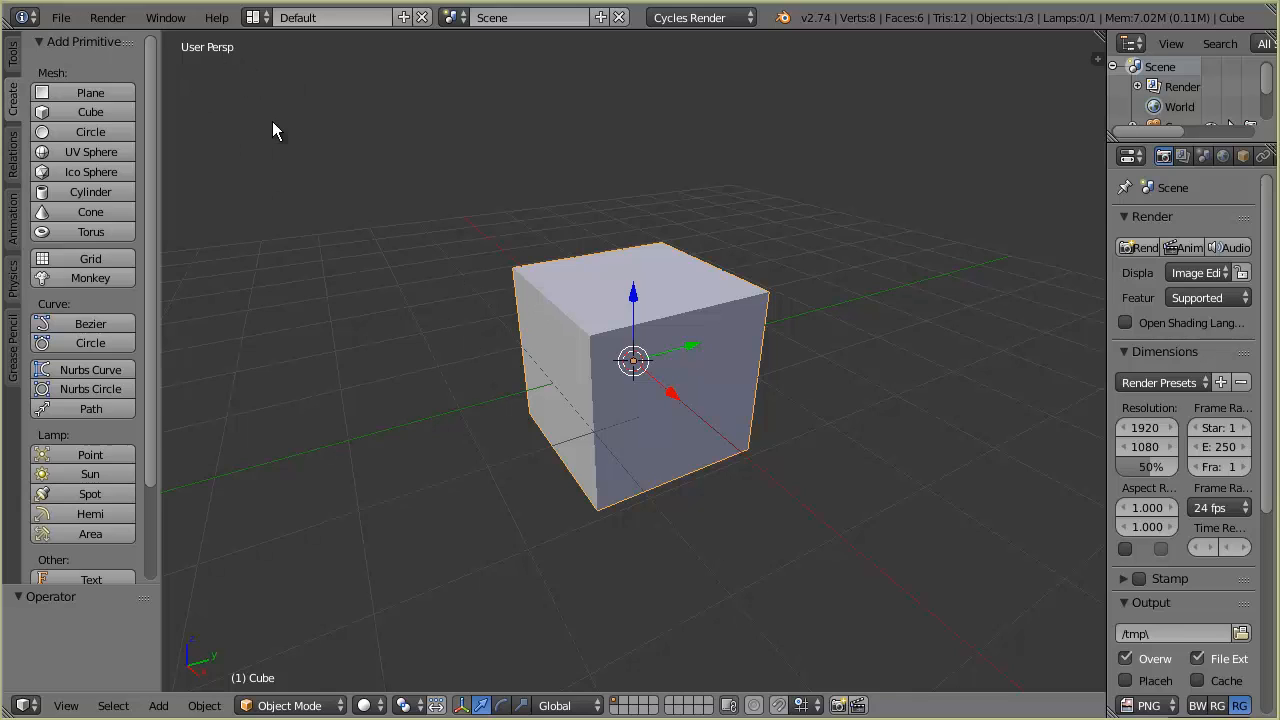
Look through the 3D view's selection, add and object commands without running any of them
click(112, 706)
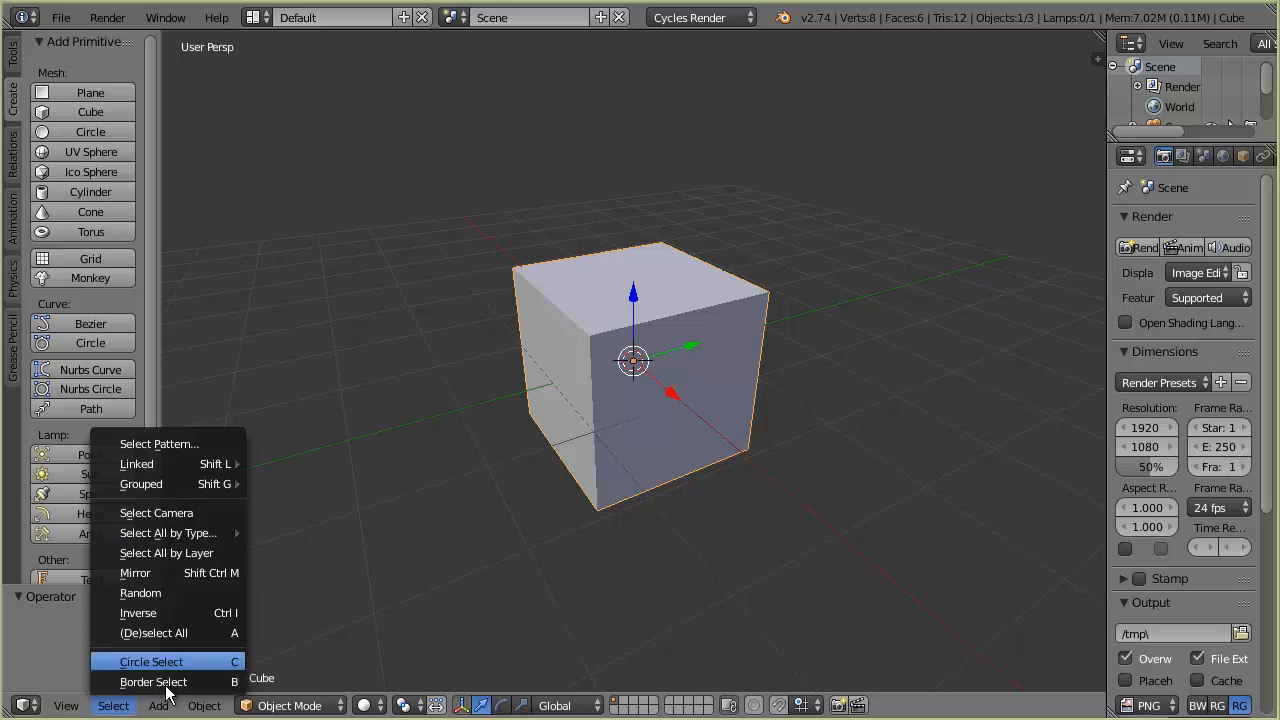
mouse_move(158, 706)
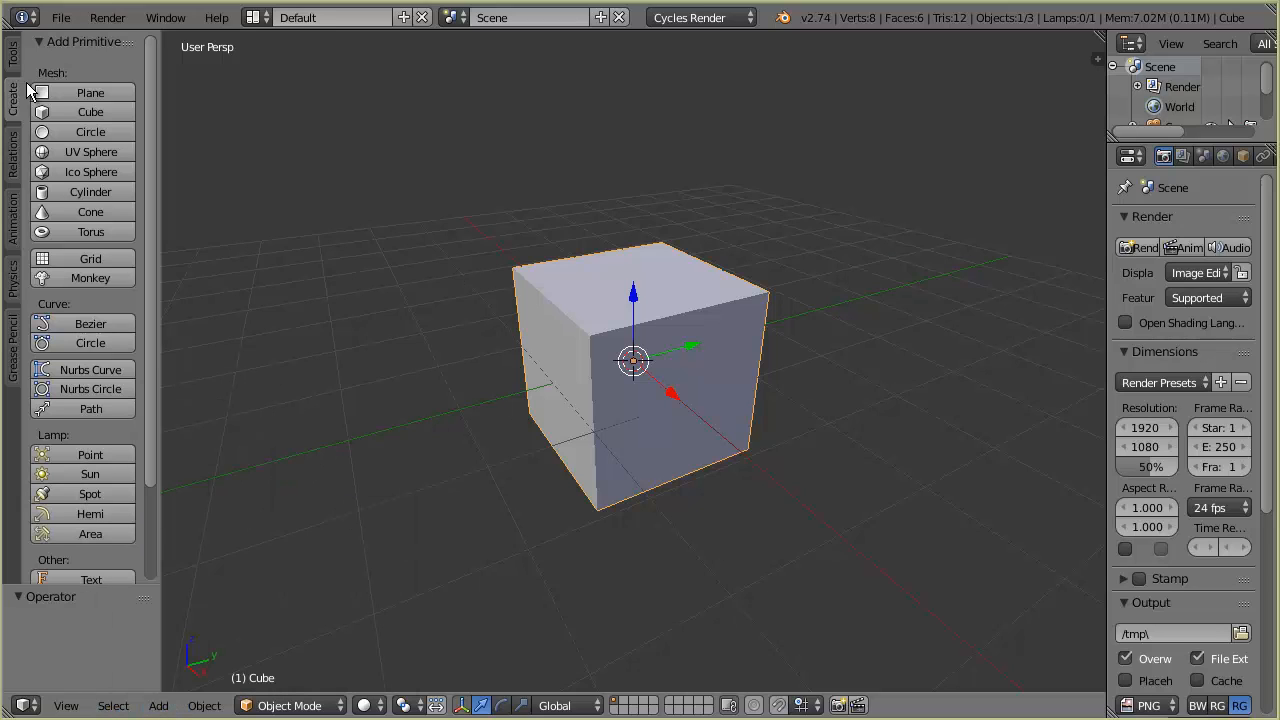
click(158, 706)
click(204, 706)
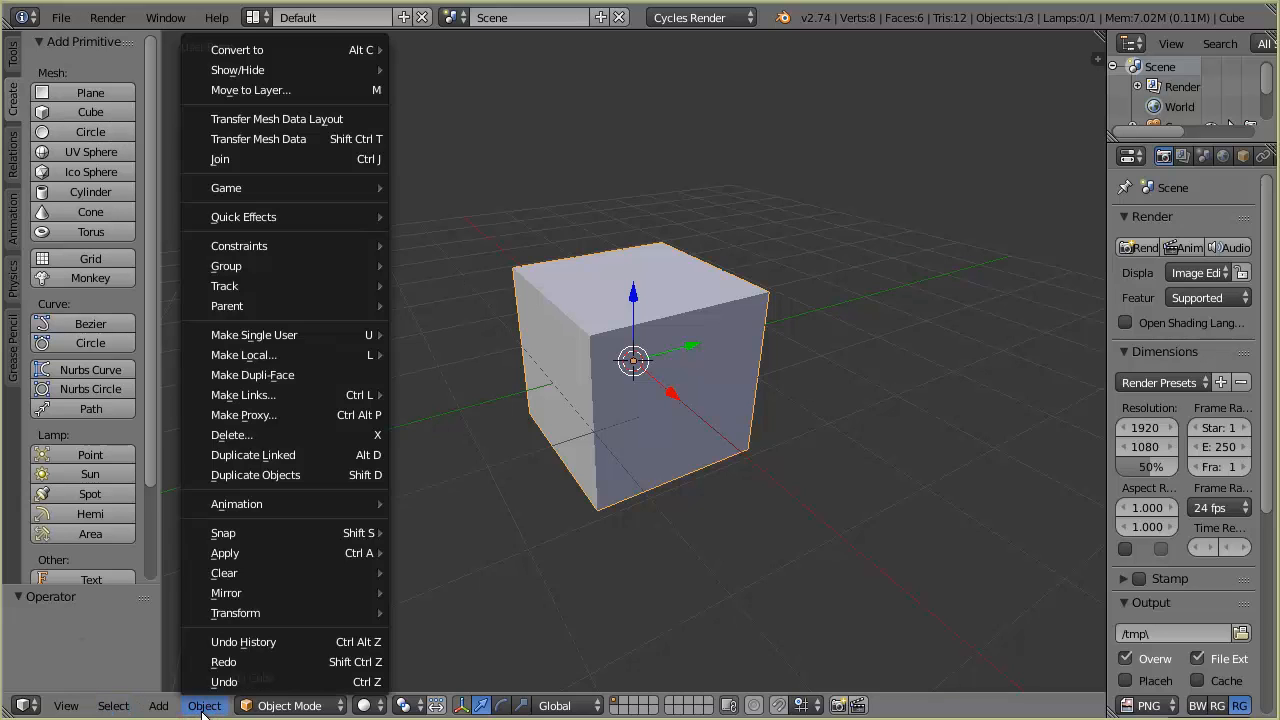
click(203, 711)
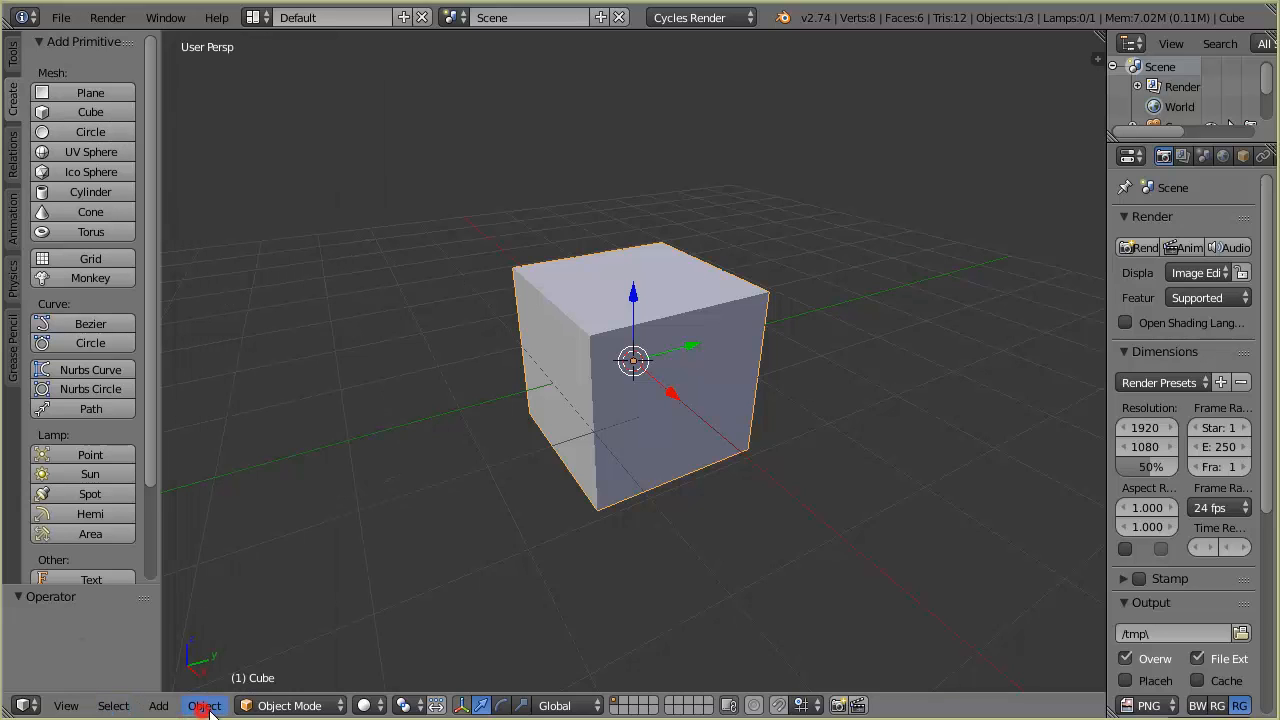
Put the cube into Edit Mode and move the right-hand vertex of its top face about 1.32 units along X
click(309, 706)
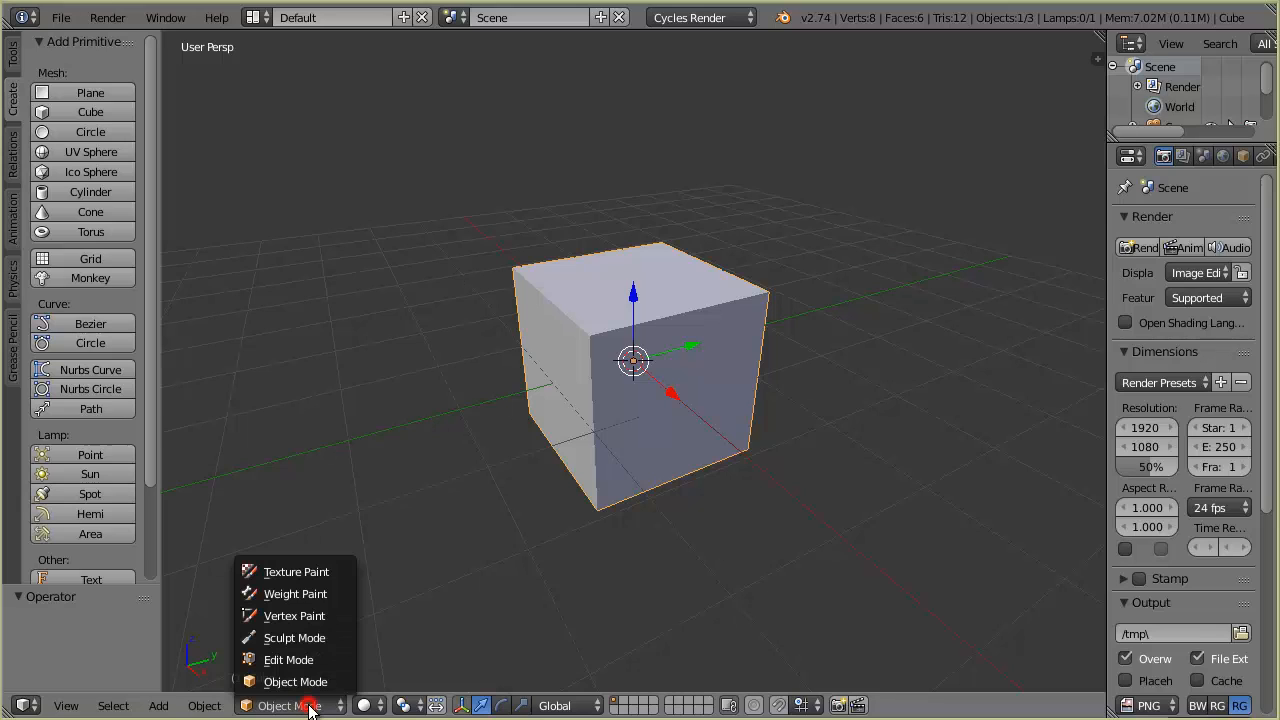
click(275, 660)
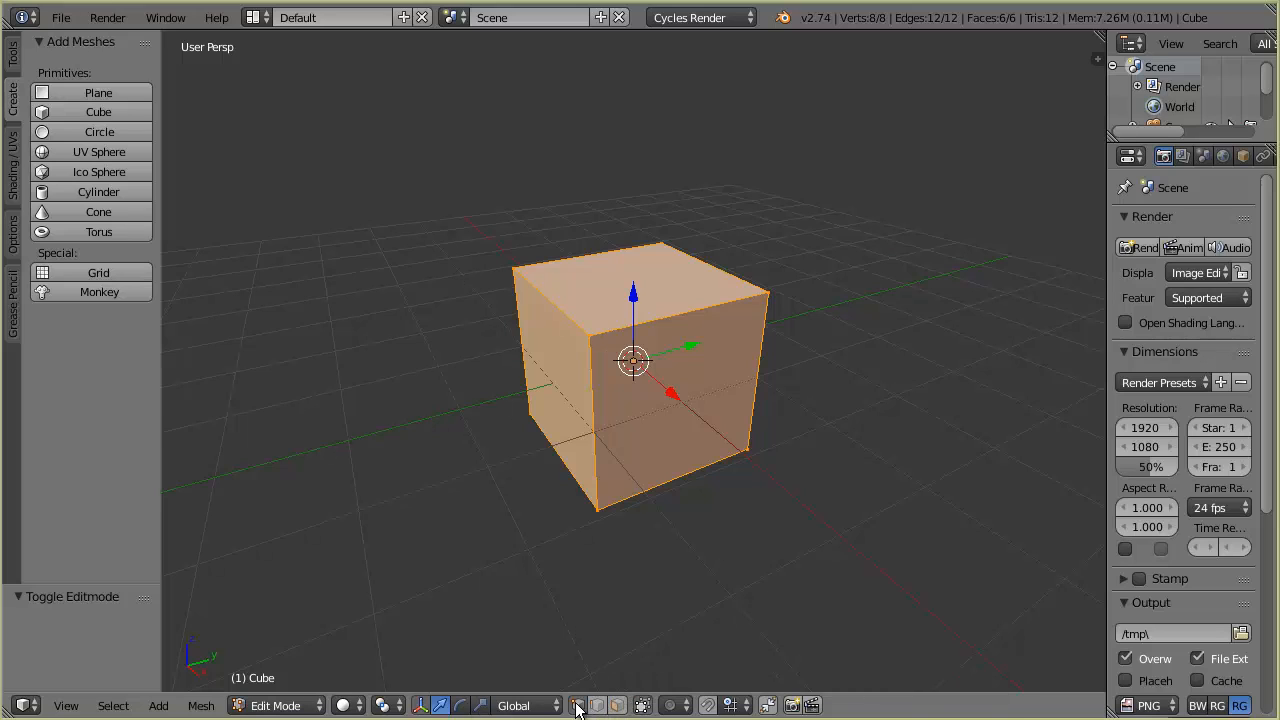
right_click(588, 335)
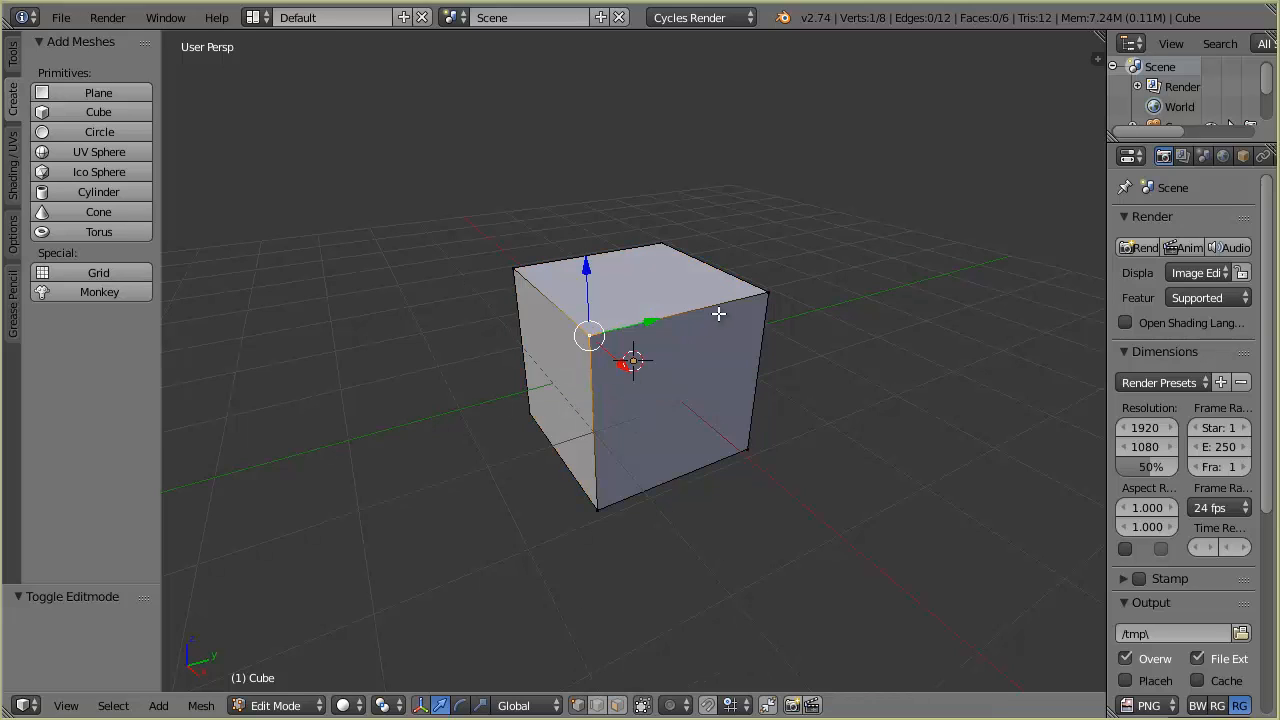
right_click(764, 290)
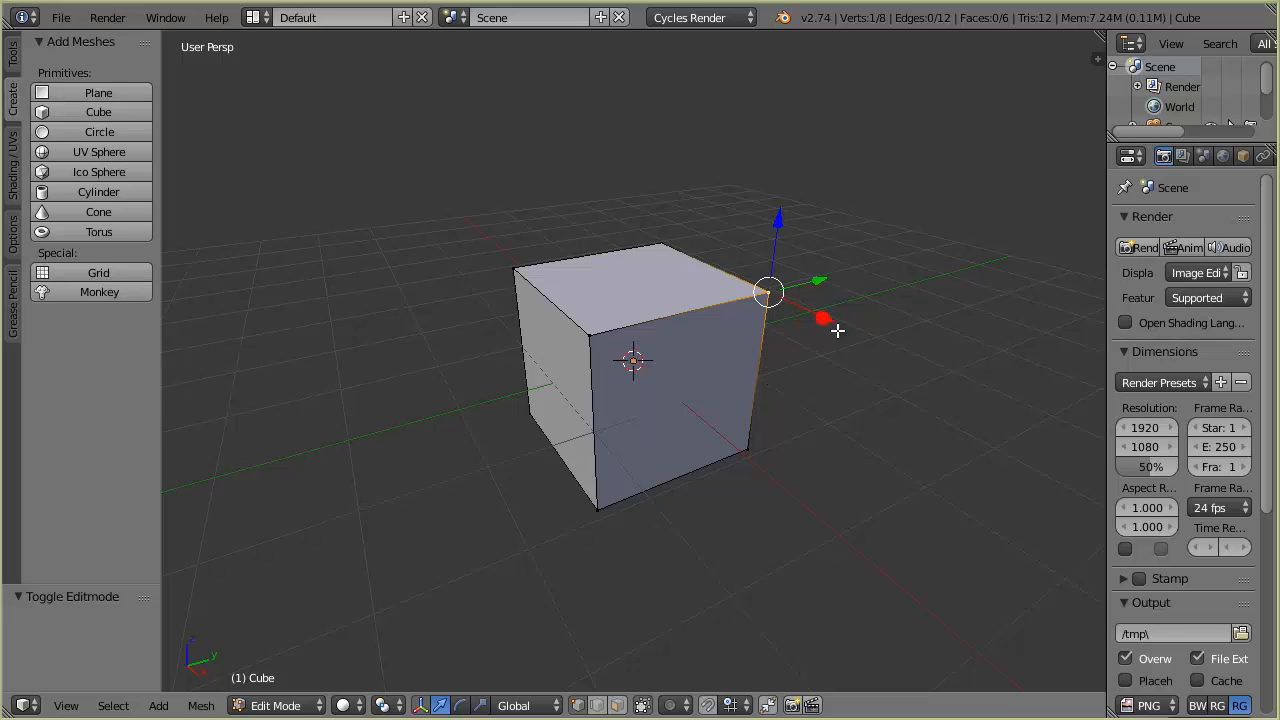
drag(837, 331, 860, 390)
Move the nearest vertex of the cube's top face about -0.88 units along Y and 0.61 units along Z
right_click(594, 340)
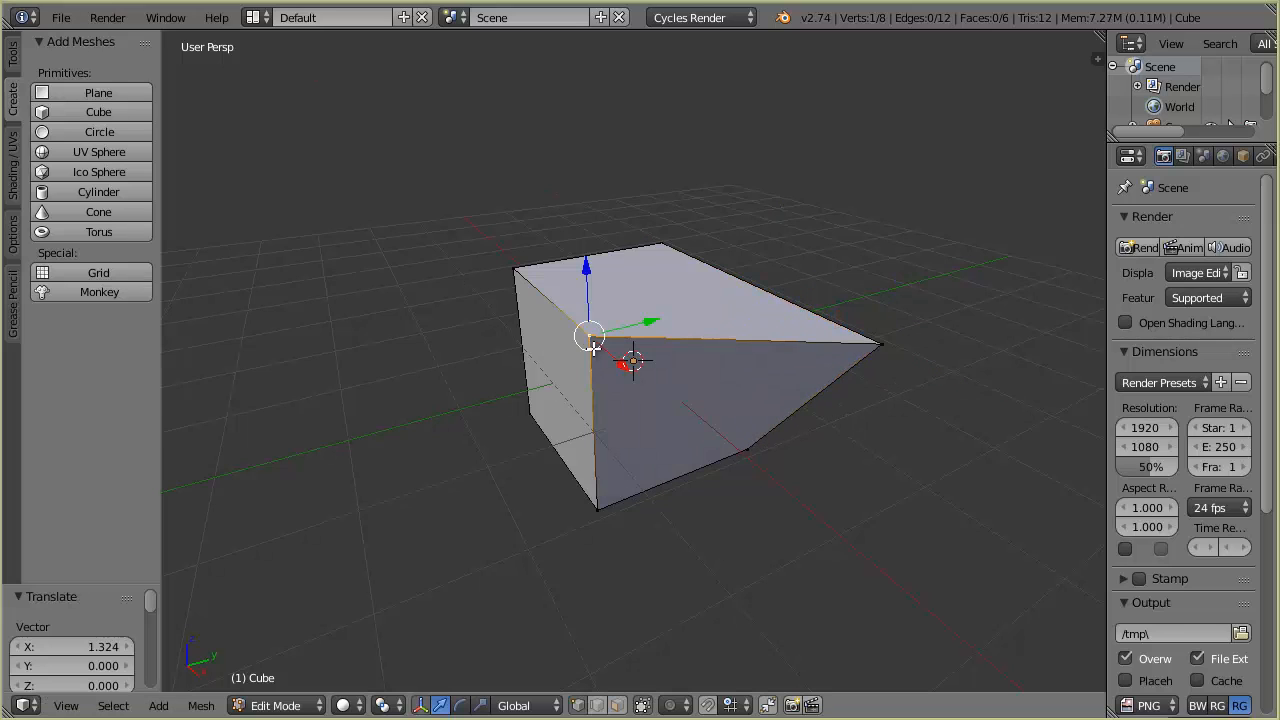
drag(652, 319, 540, 343)
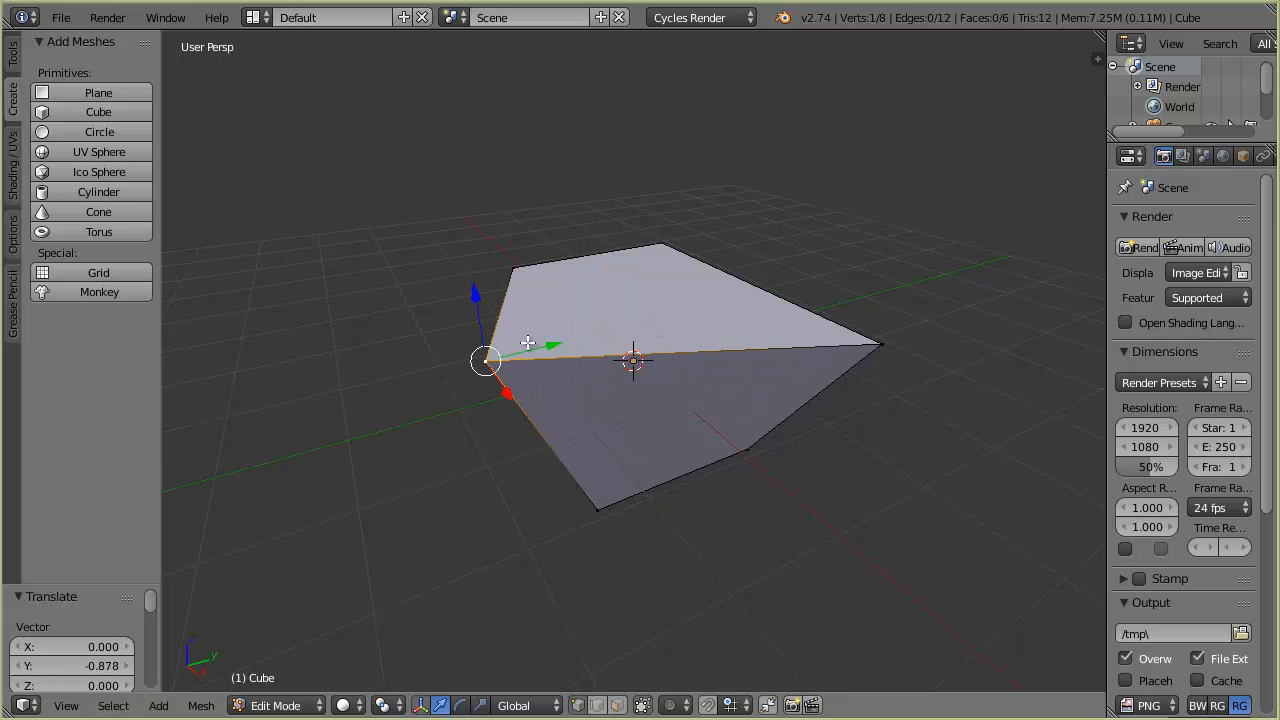
drag(477, 297, 471, 190)
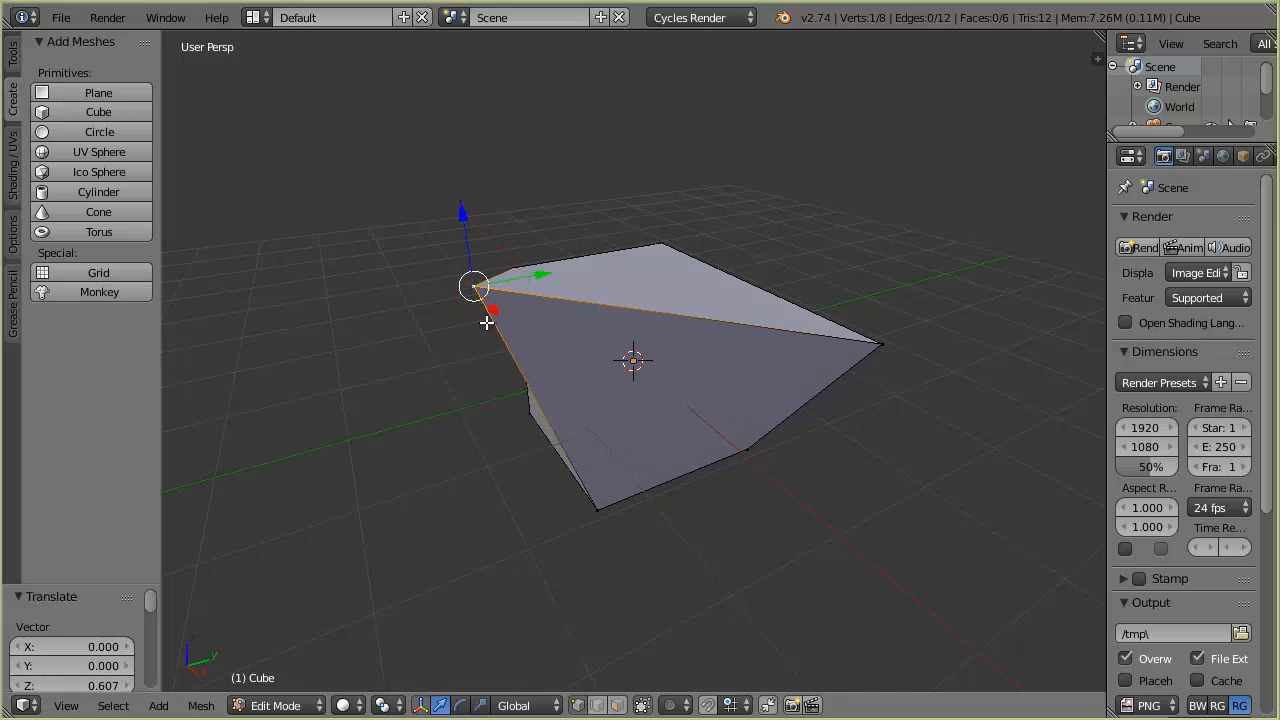
Move the same vertex about 0.91 units along X, and undo all the vertex moves made on the cube
drag(489, 318, 597, 385)
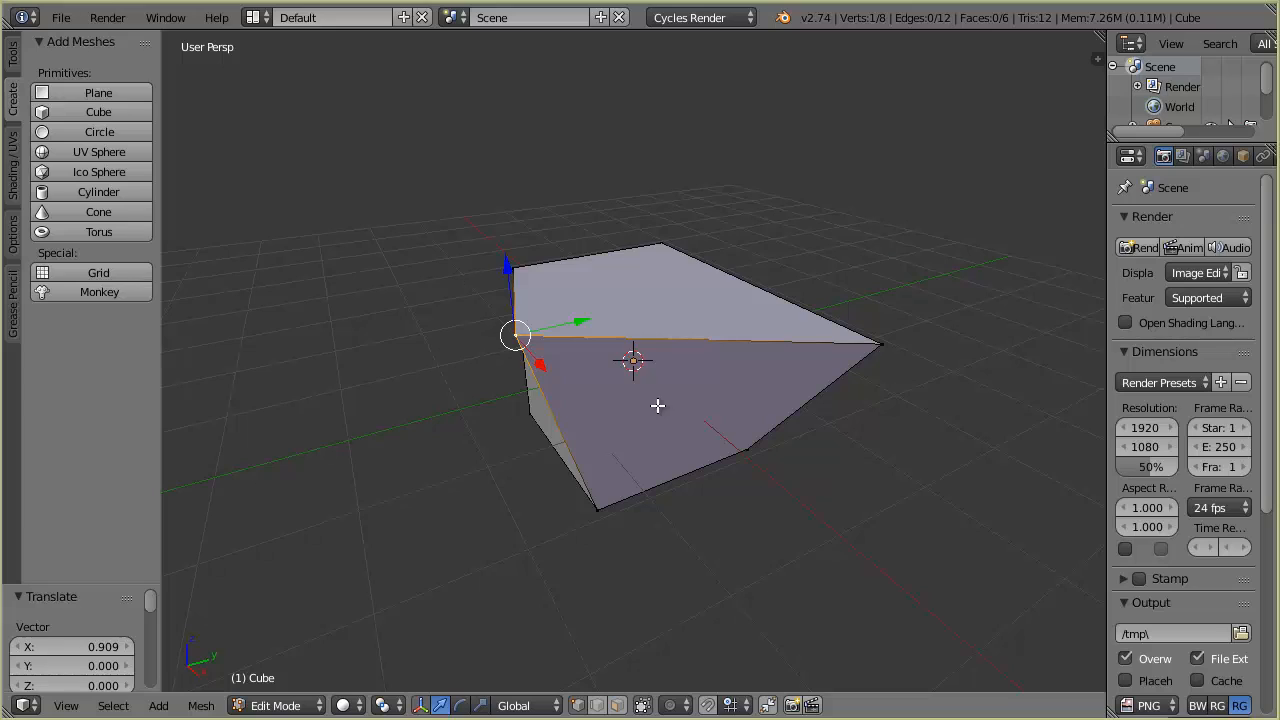
key(ctrl+z)
key(ctrl+z)
key(ctrl+z)
key(ctrl+z)
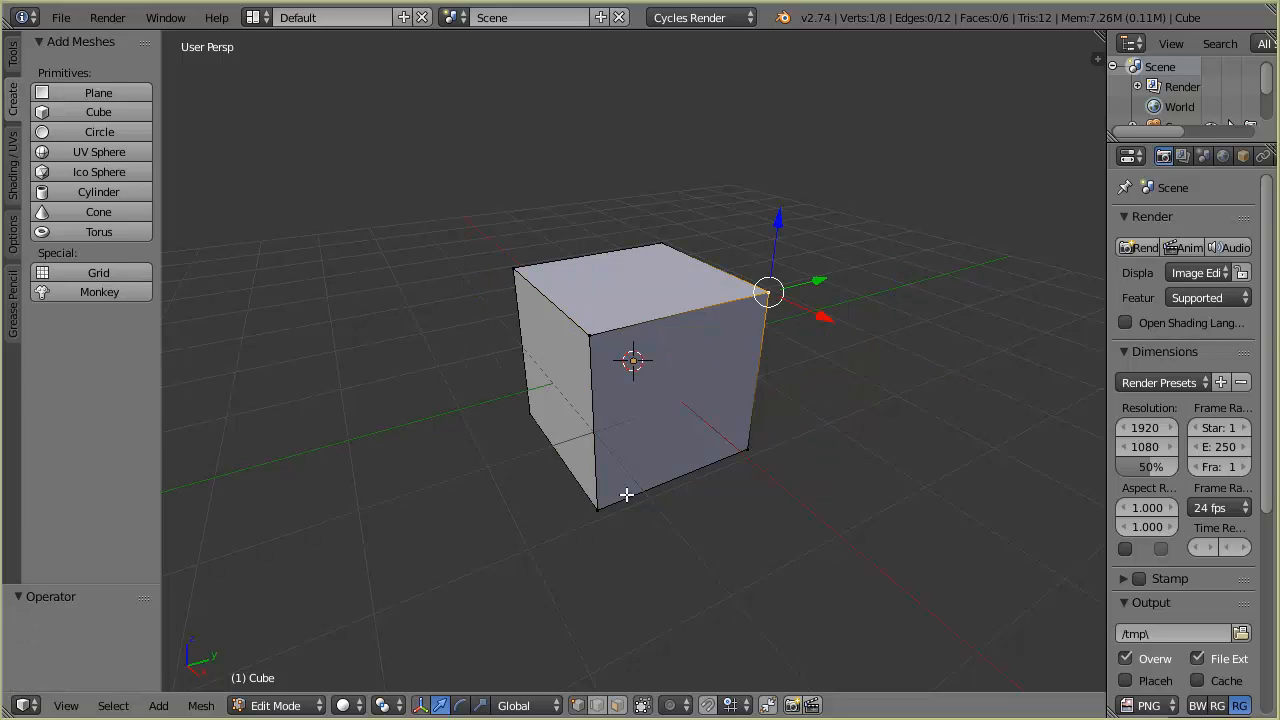
In edge selection mode, move the cube's top edge on the +X side about 0.94 units along X, and undo the move
key(a)
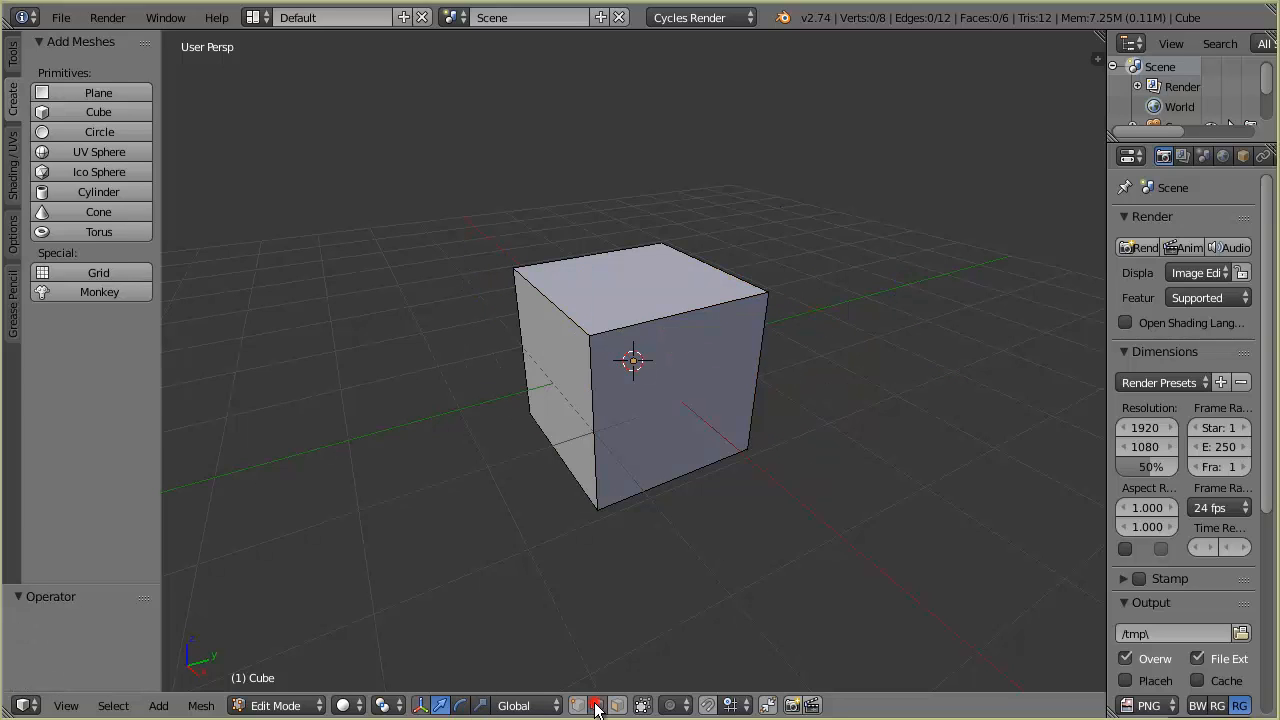
right_click(645, 320)
middle_drag(553, 482, 671, 490)
drag(796, 328, 894, 366)
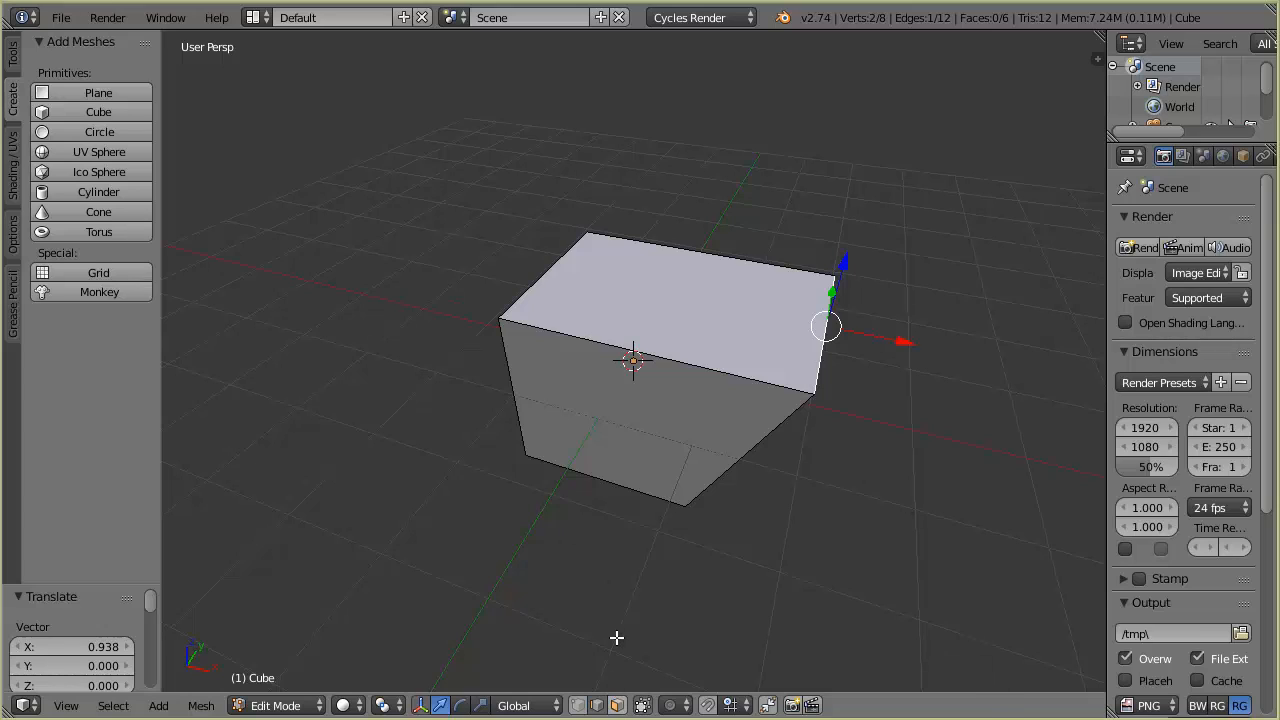
key(ctrl+z)
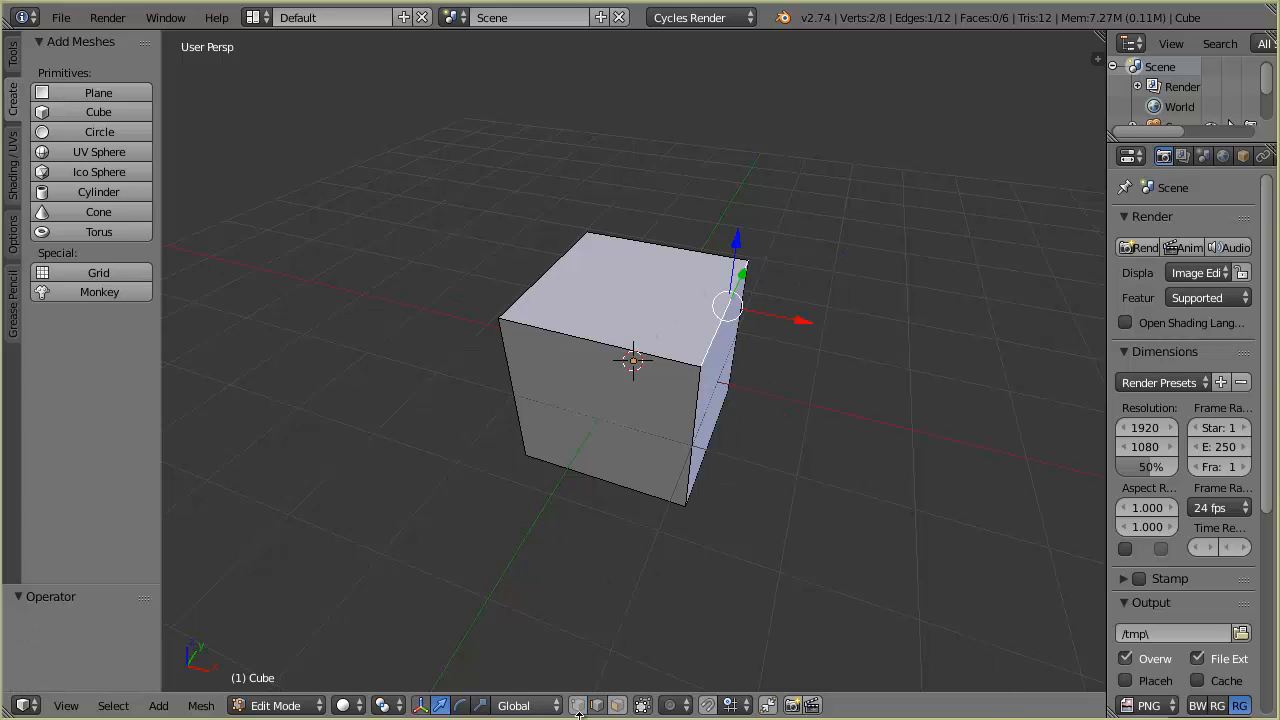
In face selection mode, raise the cube's top face along Z, shift it about -1.27 units along X, and undo both moves
click(617, 705)
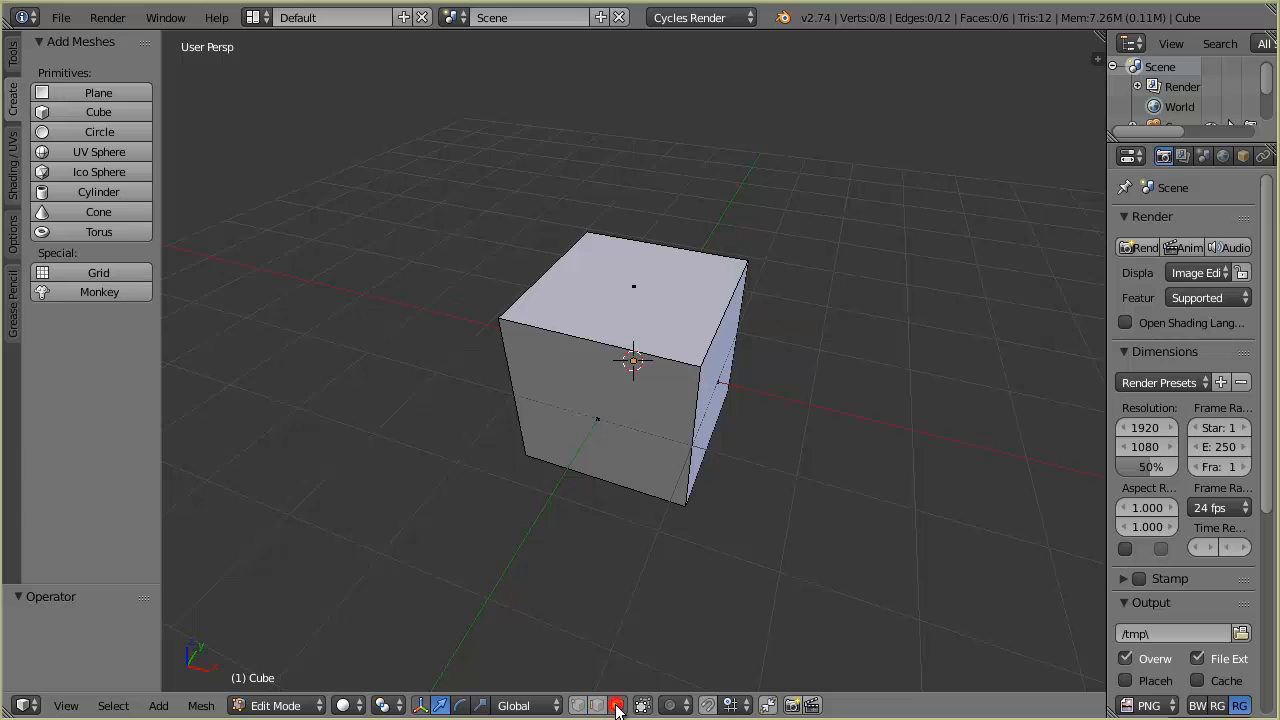
right_click(647, 298)
drag(630, 230, 634, 135)
drag(700, 213, 660, 274)
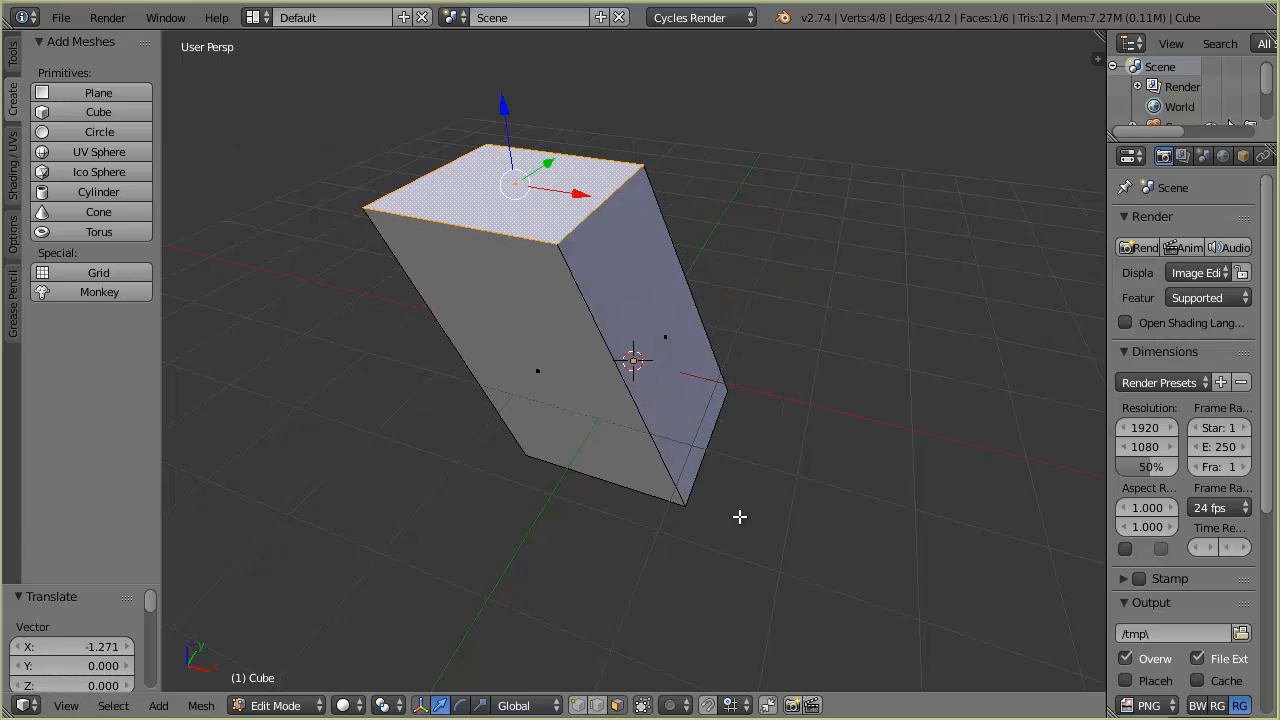
key(ctrl+z)
key(ctrl+z)
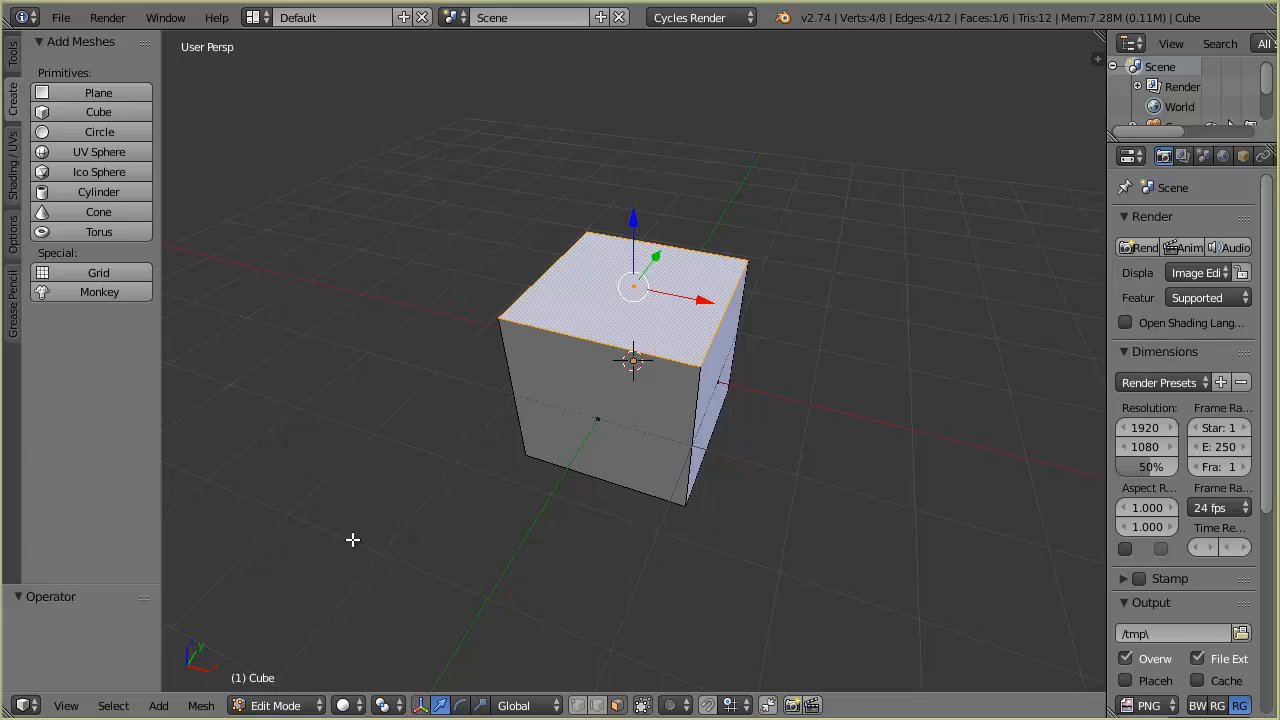
Return the cube to Object Mode, and enlarge the Properties and Outliner areas until every scene object is listed
key(Tab)
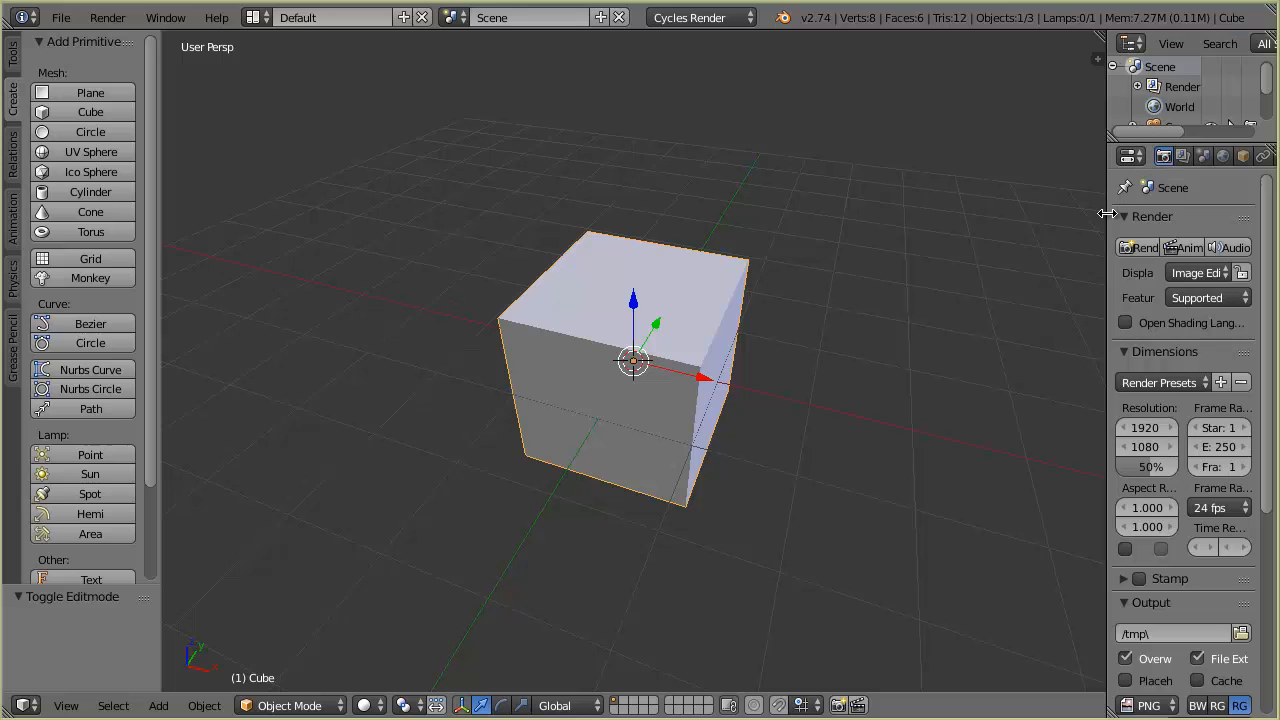
drag(1106, 212, 864, 220)
drag(831, 220, 1007, 247)
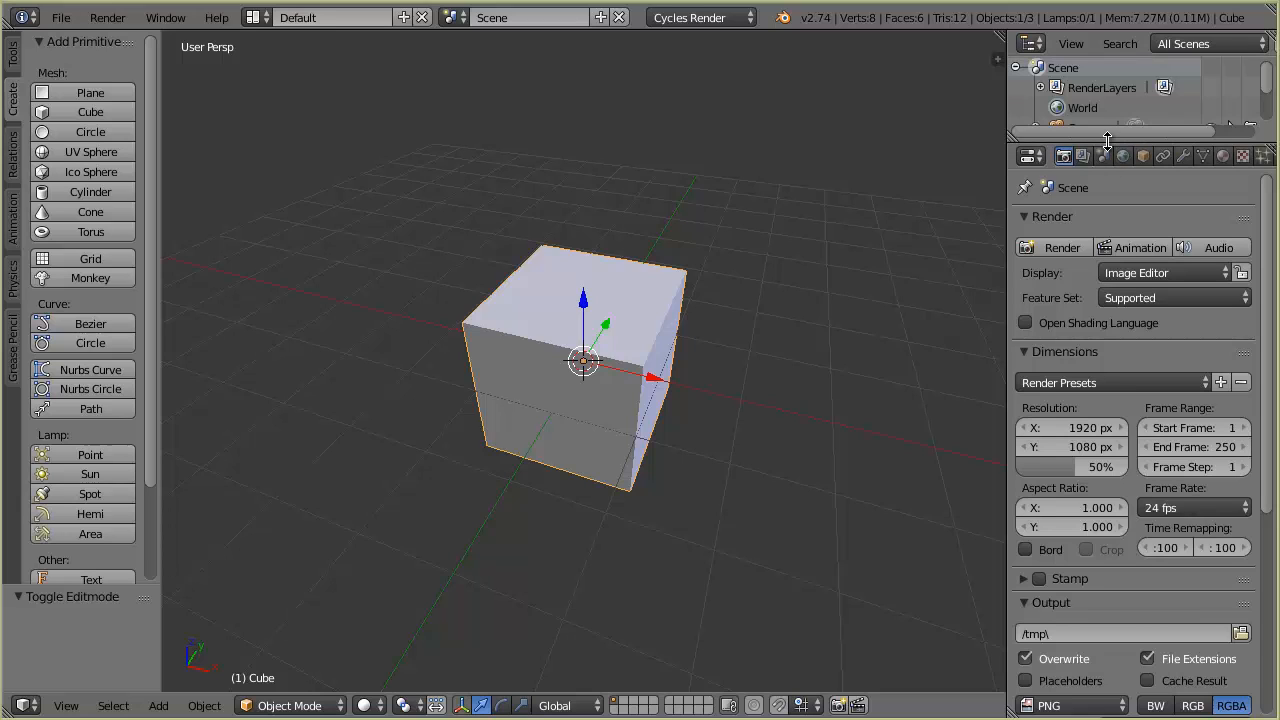
drag(1108, 147, 1105, 232)
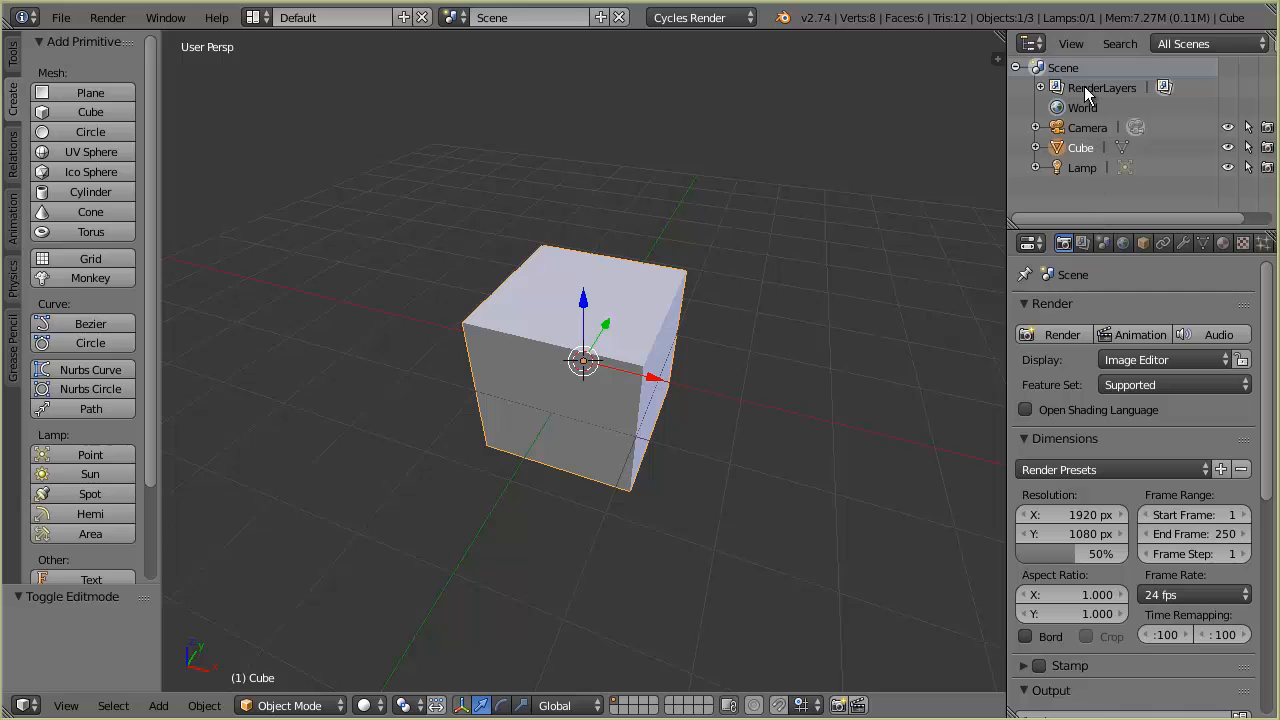
Select the lamp, the camera and the cube one after another in the 3D view to compare them with their Outliner entries
scroll(547, 343, down, 5)
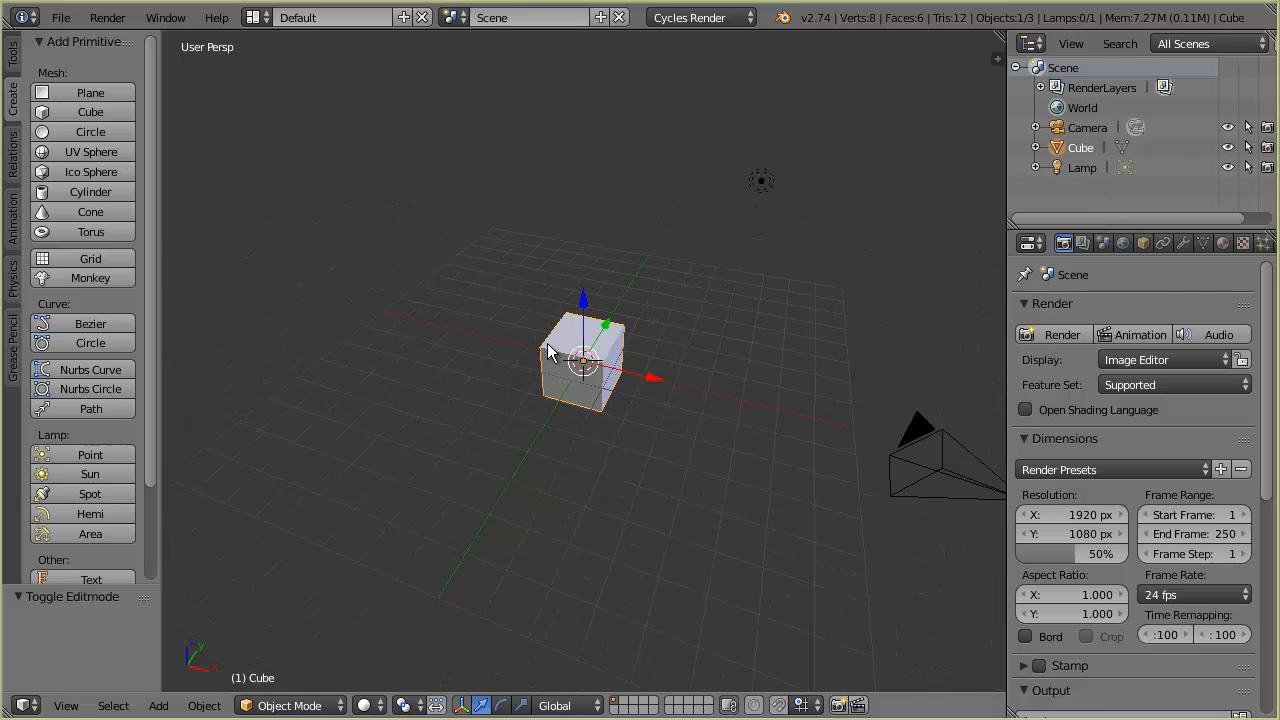
mouse_move(520, 320)
middle_down()
mouse_move(536, 321)
mouse_move(538, 338)
middle_up()
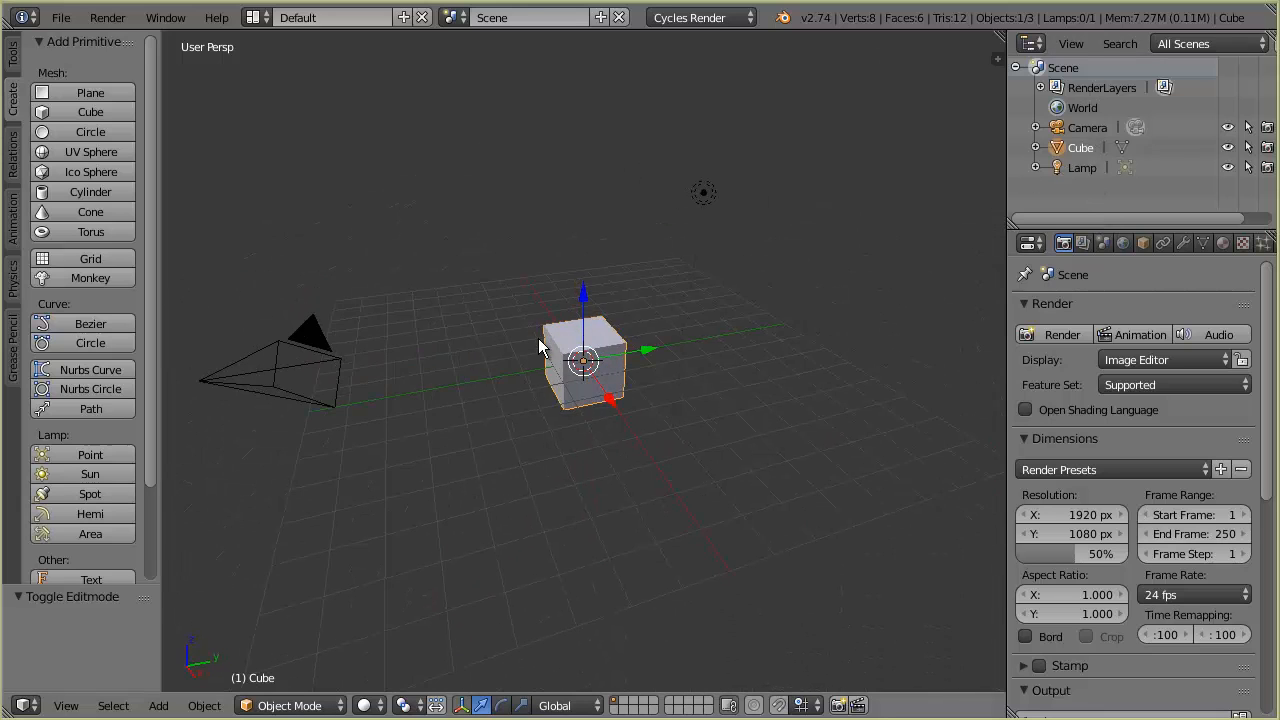
scroll(538, 343, up, 1)
scroll(538, 343, down, 1)
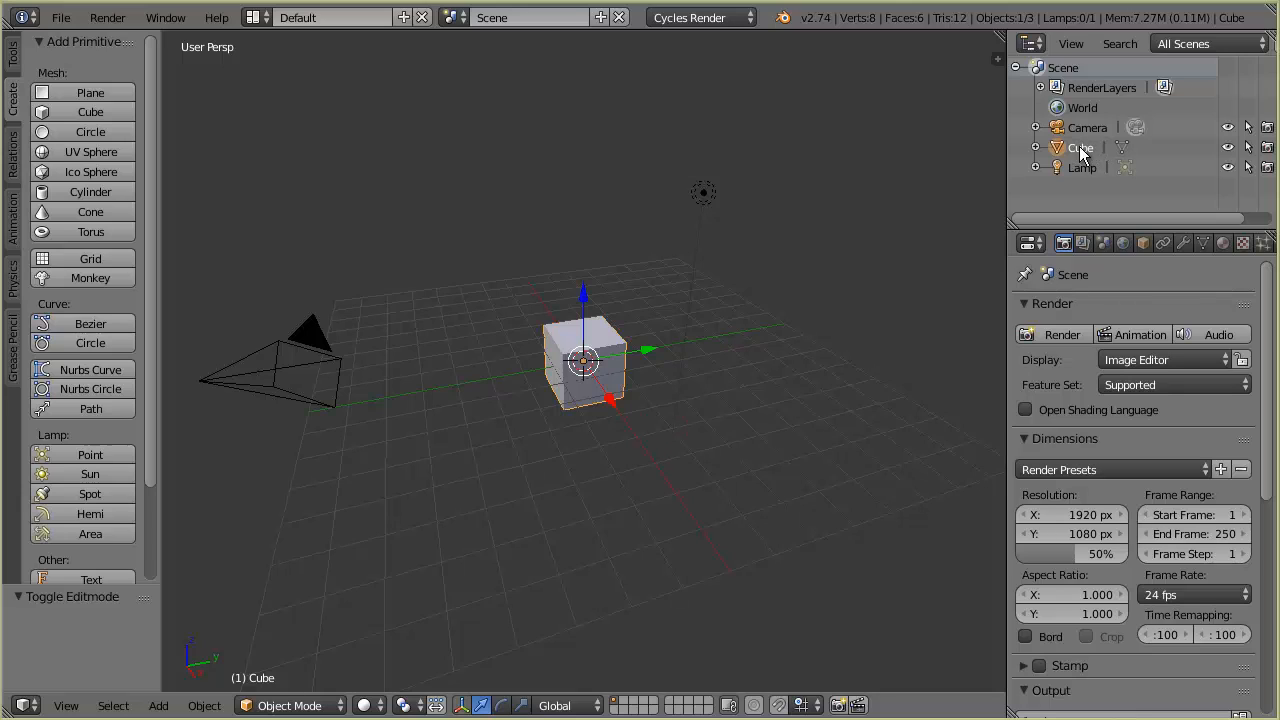
right_click(702, 195)
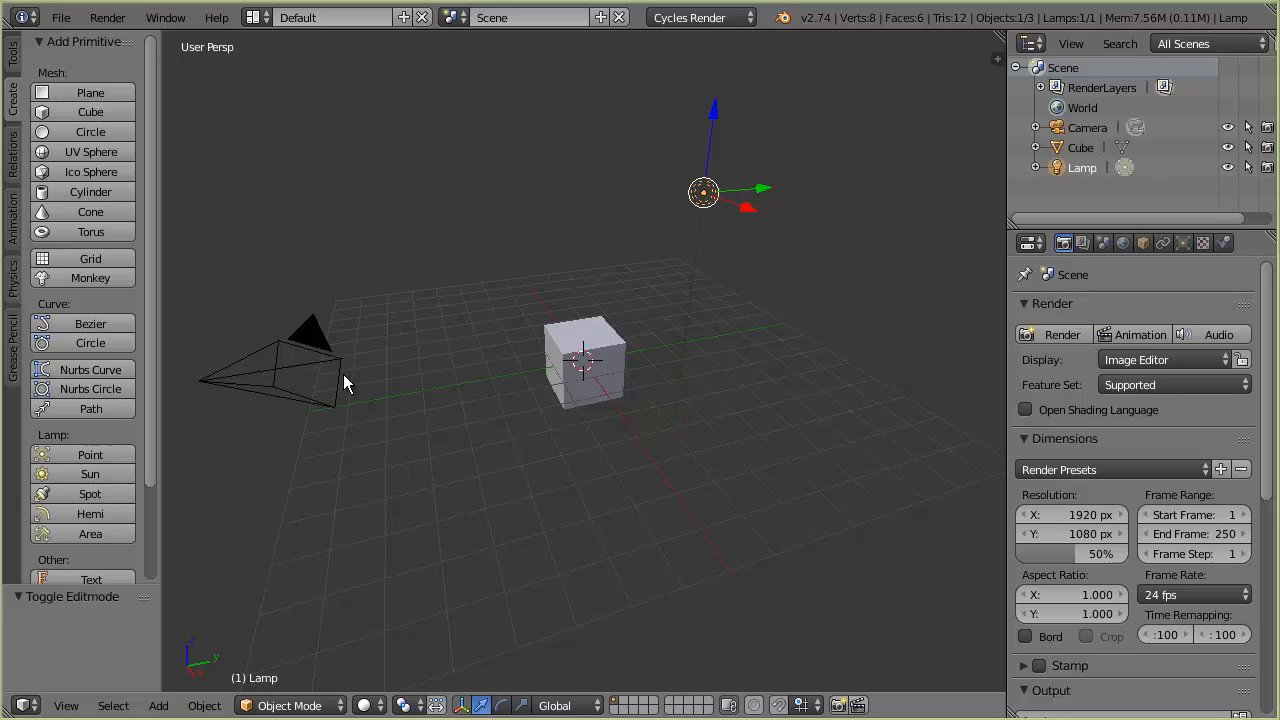
right_click(317, 374)
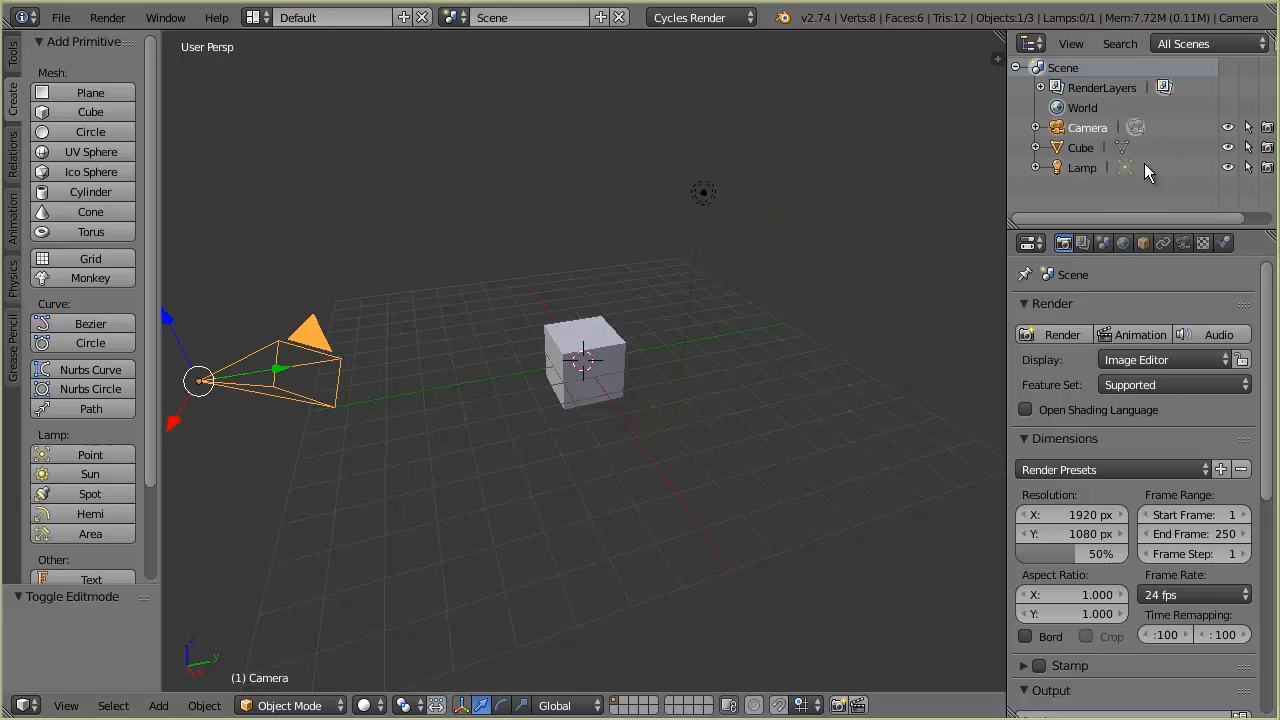
right_click(601, 354)
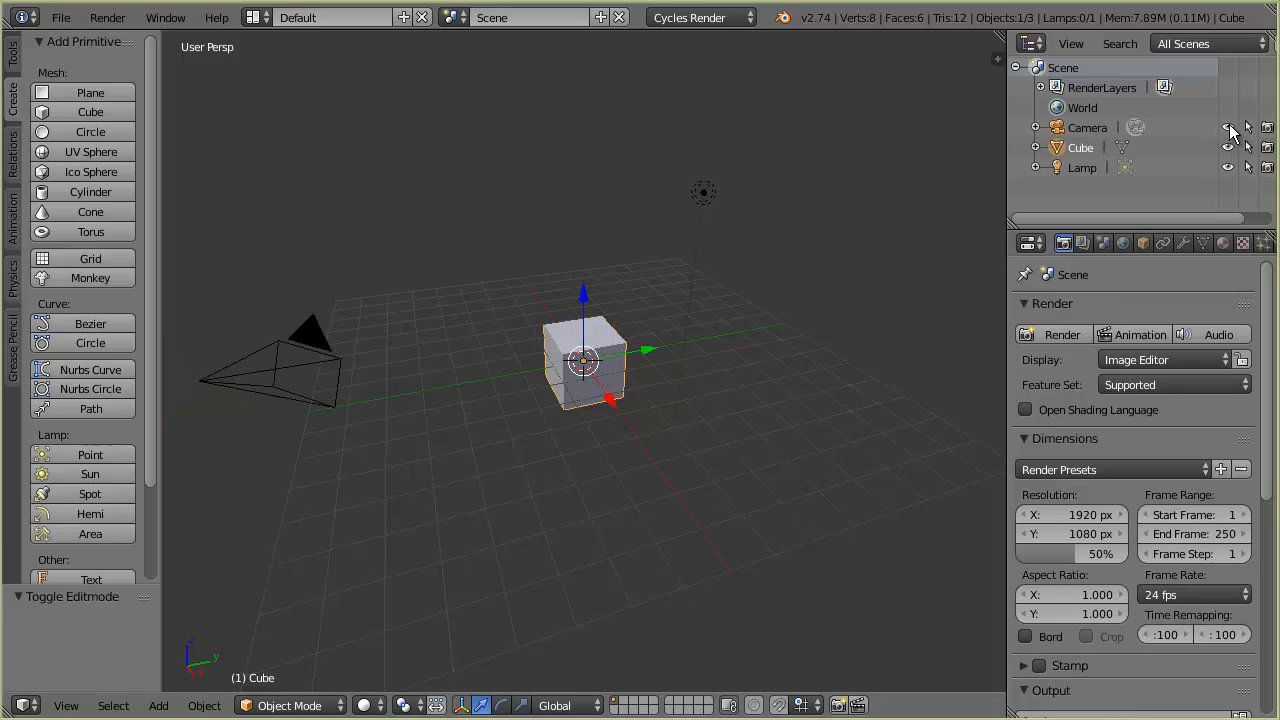
Hide the camera and the lamp in the viewport through their Outliner visibility settings
click(1228, 128)
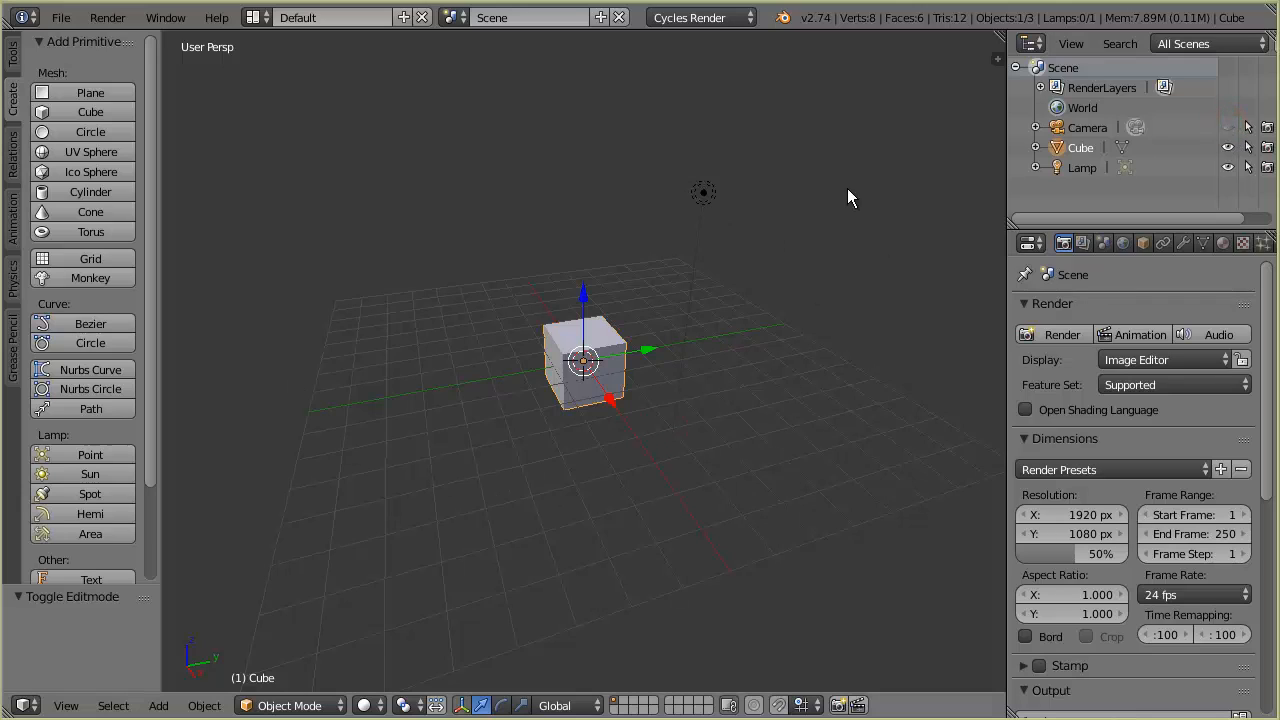
click(1228, 167)
scroll(616, 463, up, 5)
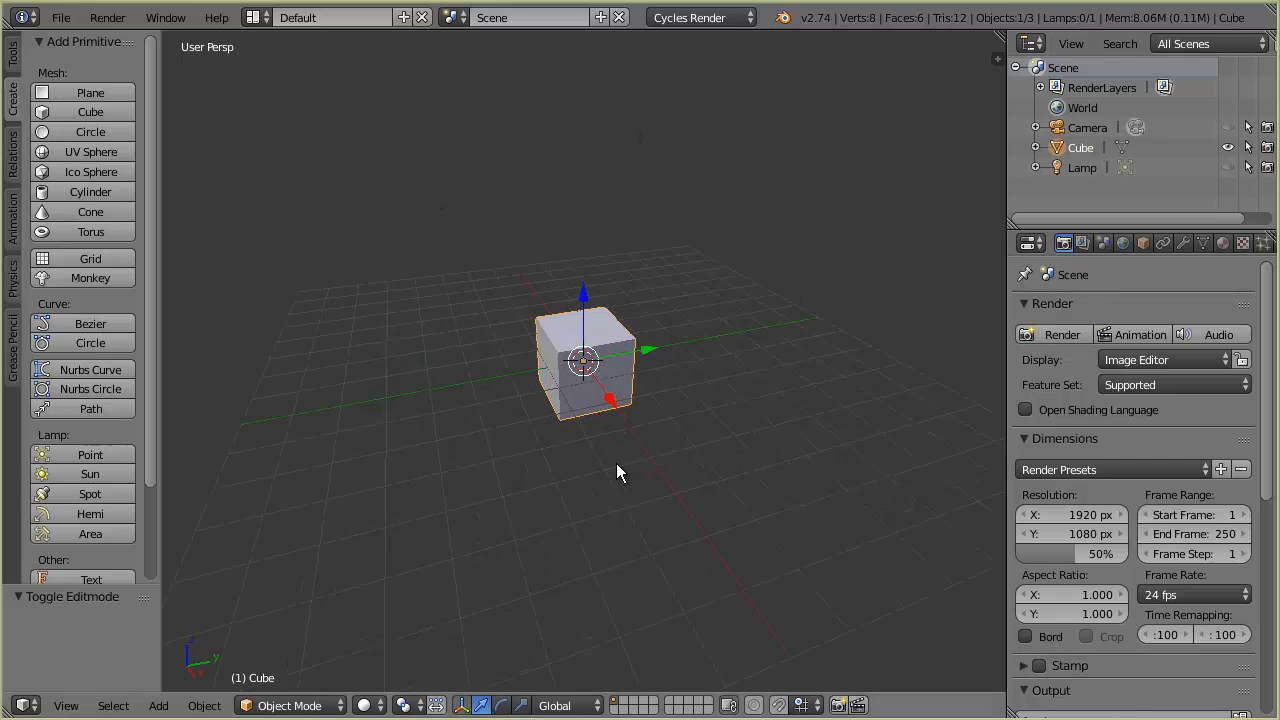
scroll(616, 463, down, 5)
scroll(617, 465, down, 2)
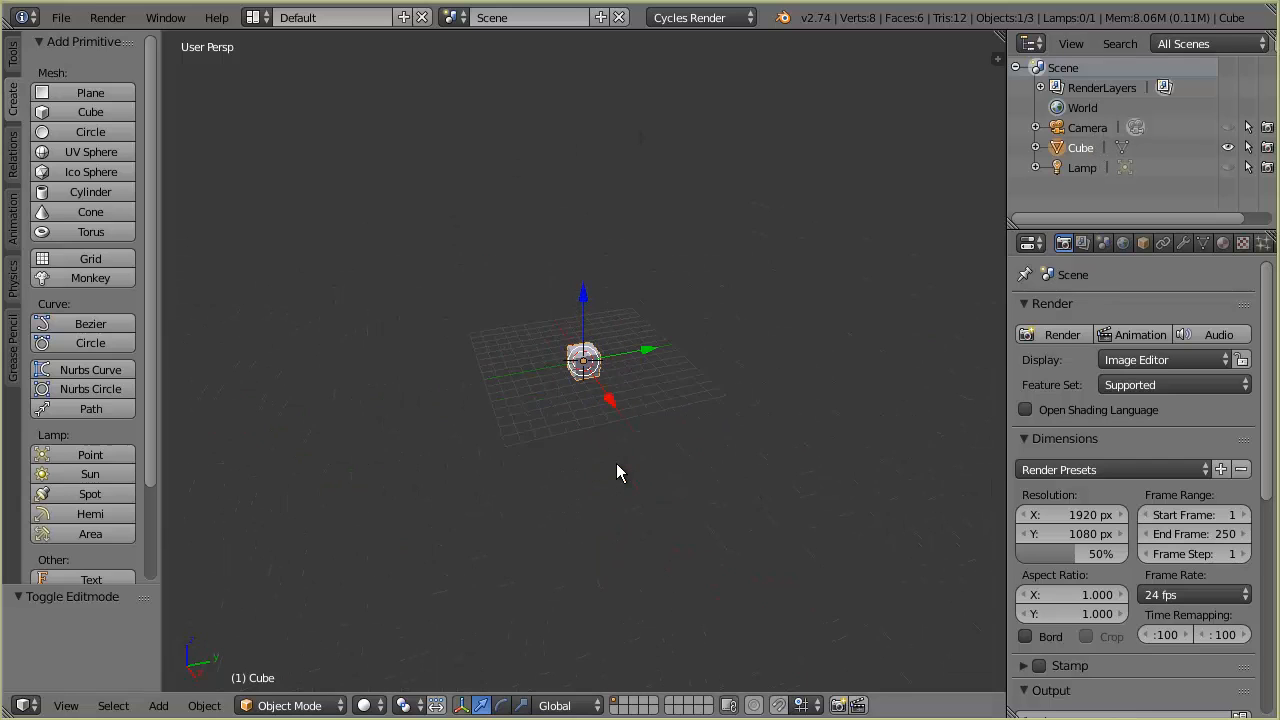
scroll(617, 465, up, 5)
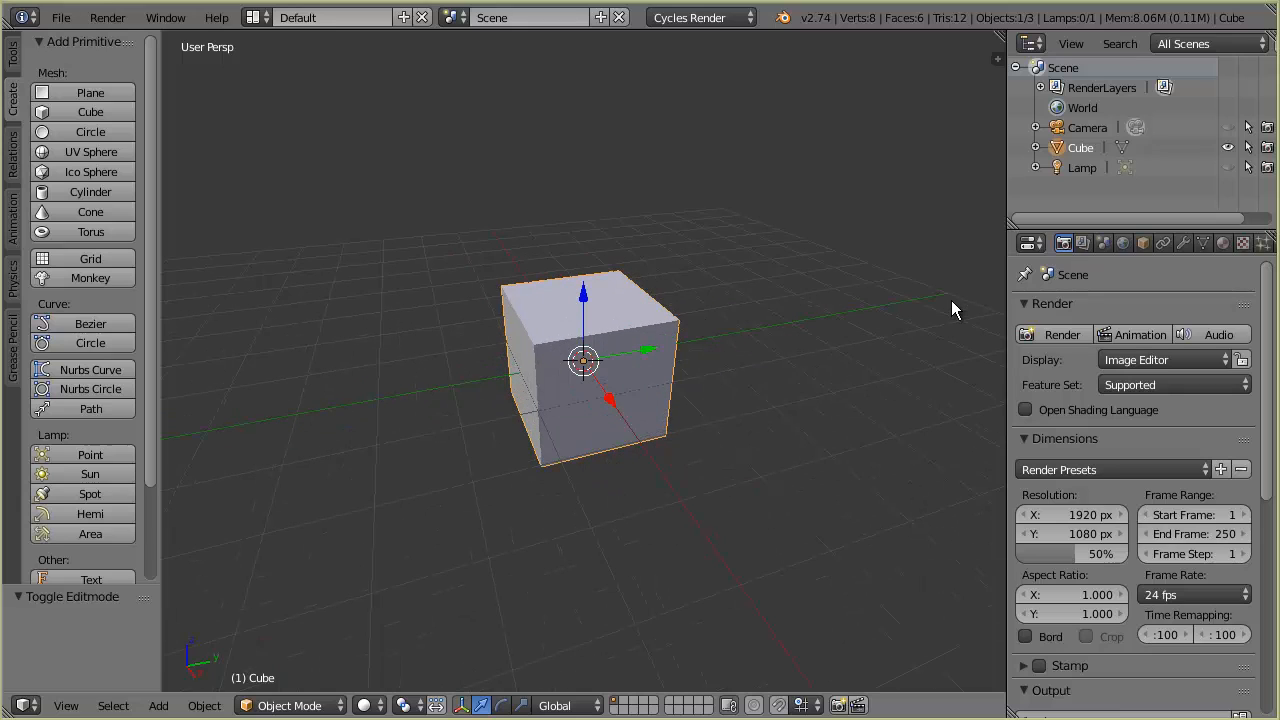
Switch the cube's viewport visibility off and on, and do the same with the camera's and the cube's rendering restriction
click(1228, 147)
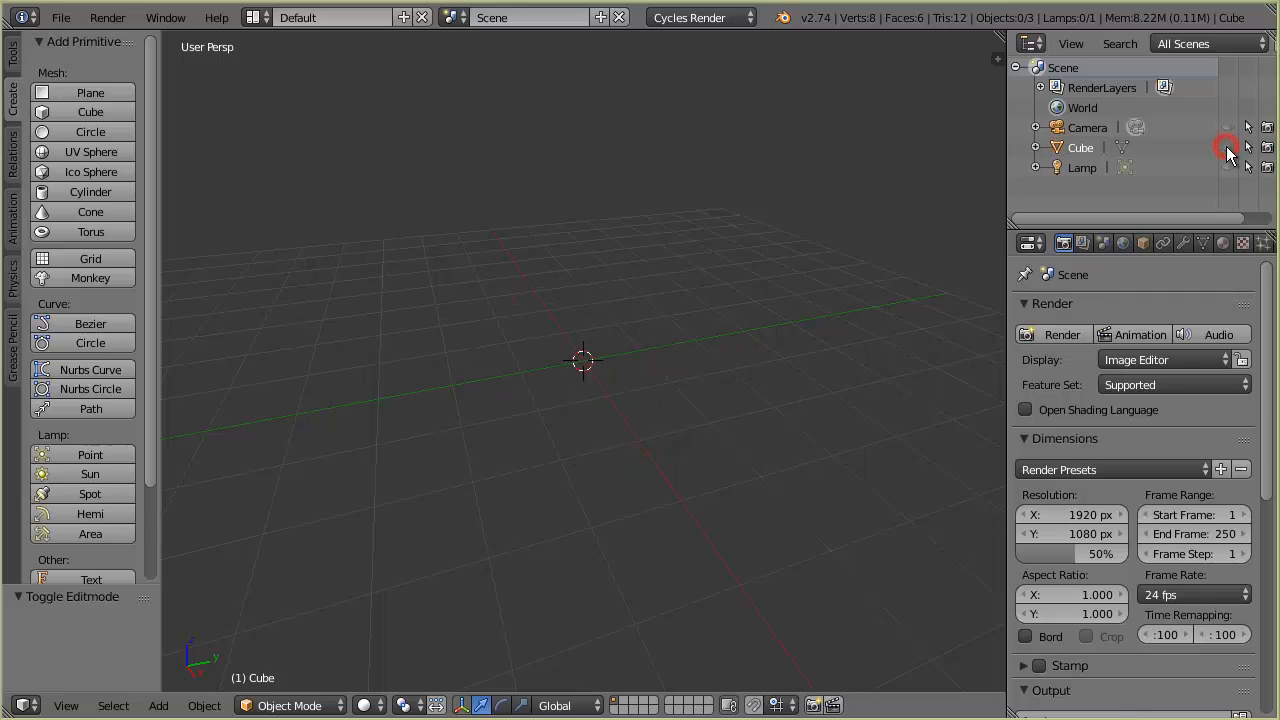
click(1228, 147)
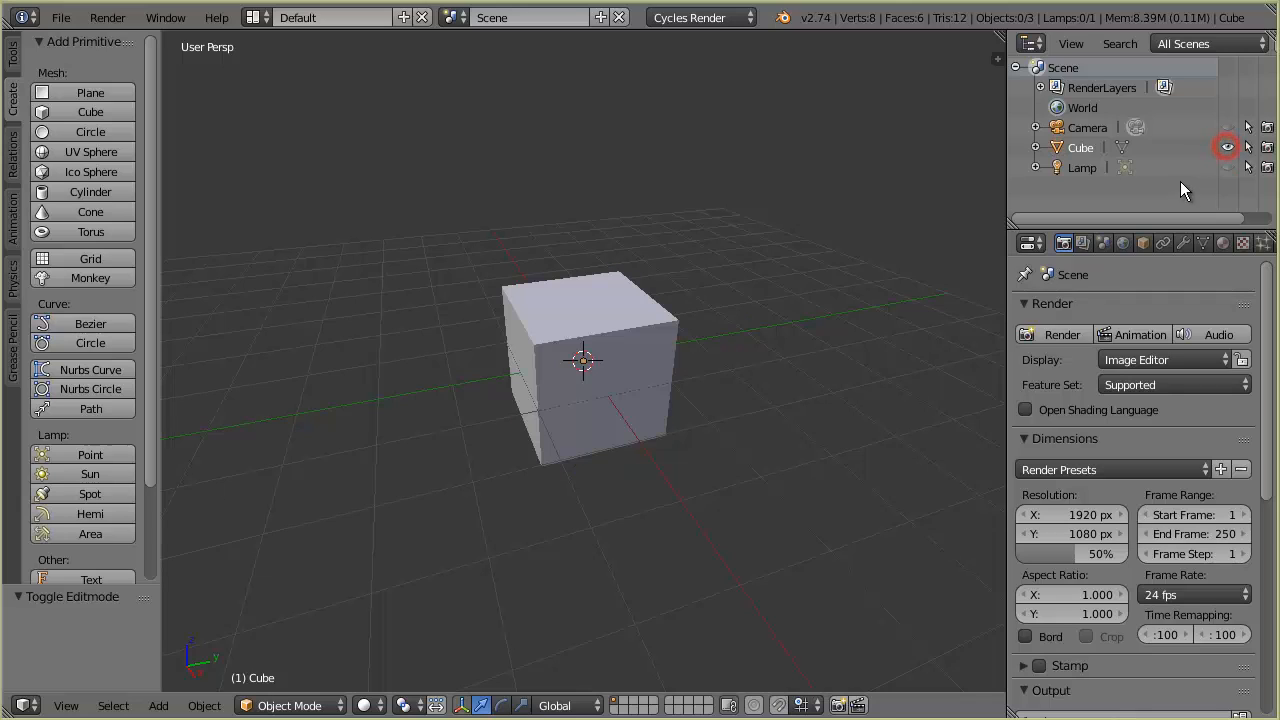
click(1267, 128)
click(1267, 128)
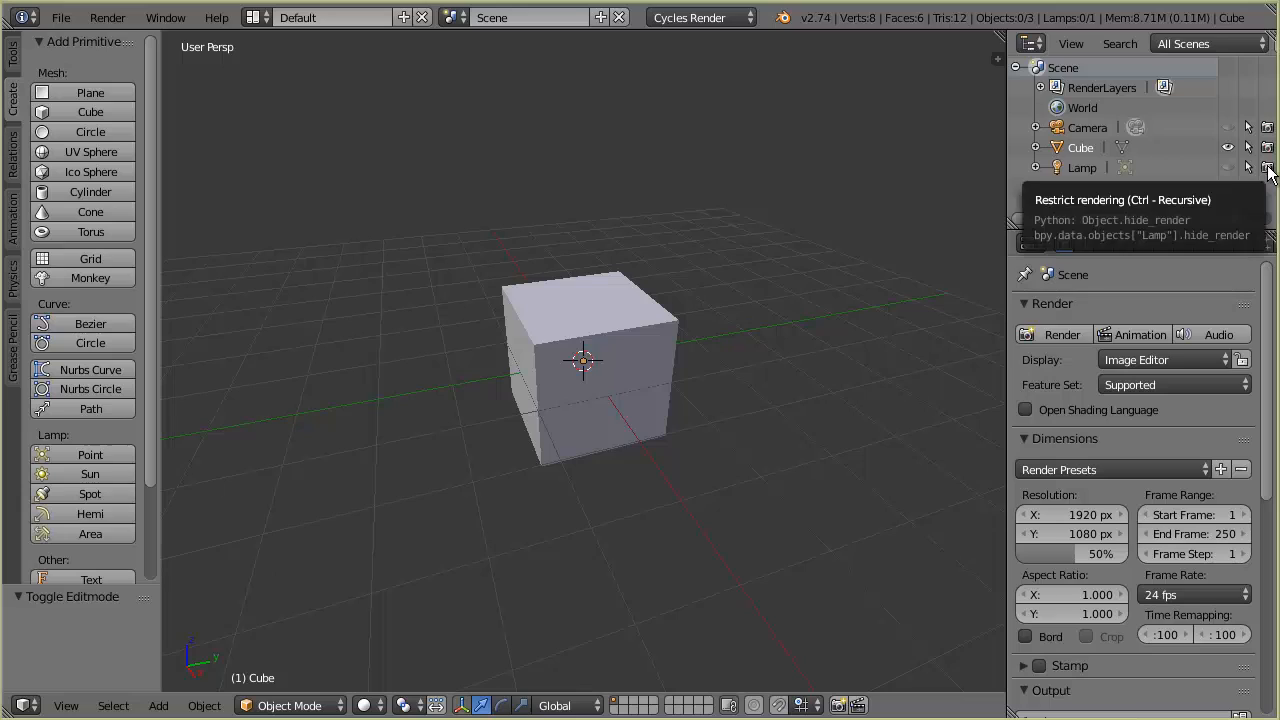
click(1267, 147)
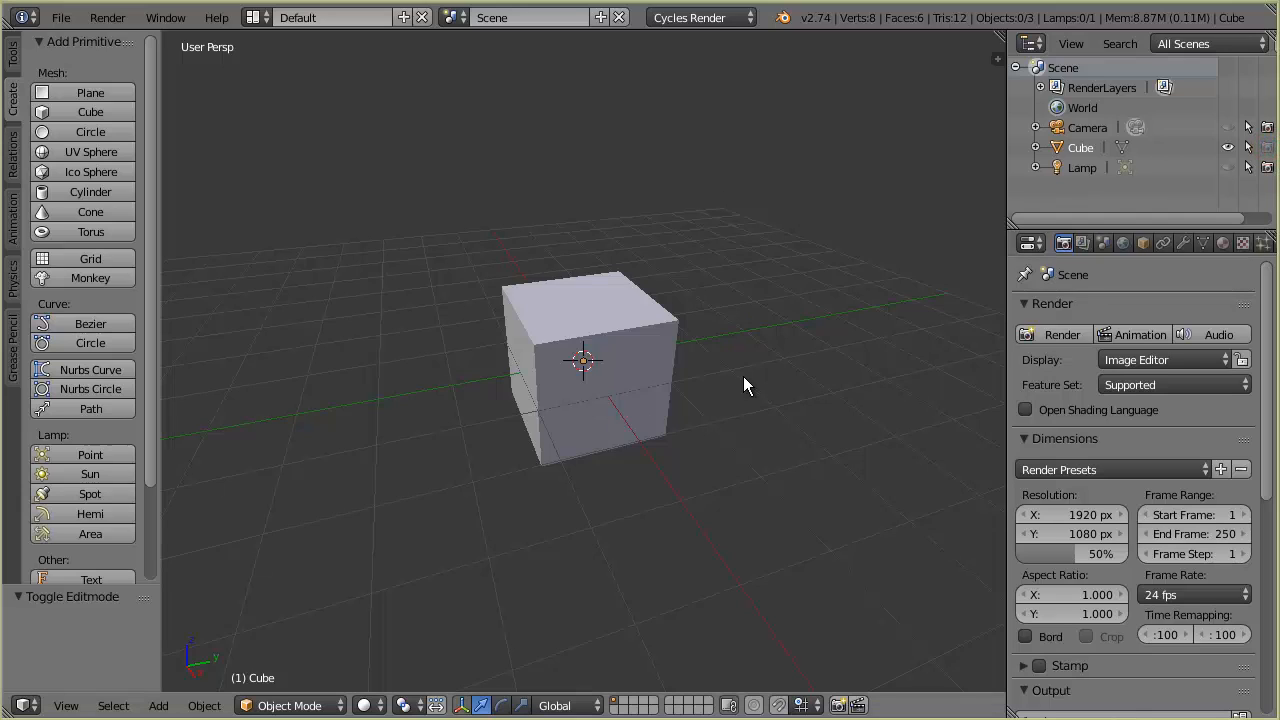
click(1267, 147)
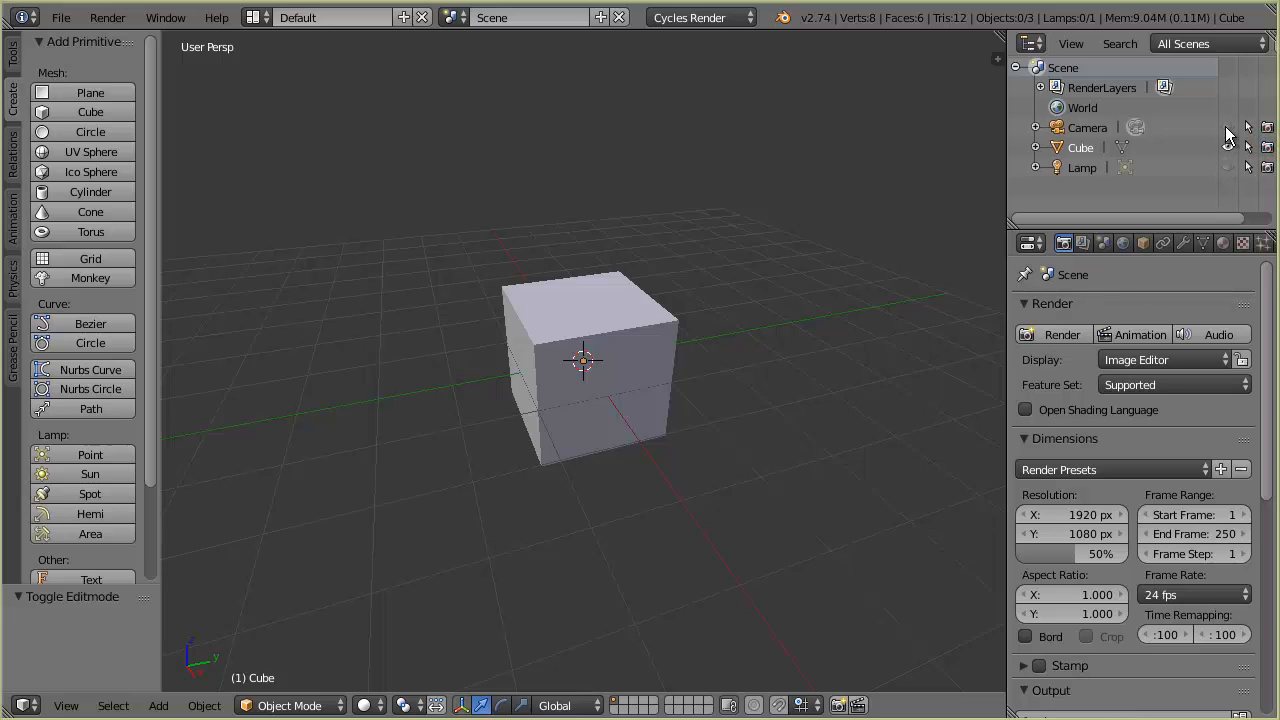
Hide the cube once more, and make the cube, the lamp and the camera all visible in the viewport
click(1228, 147)
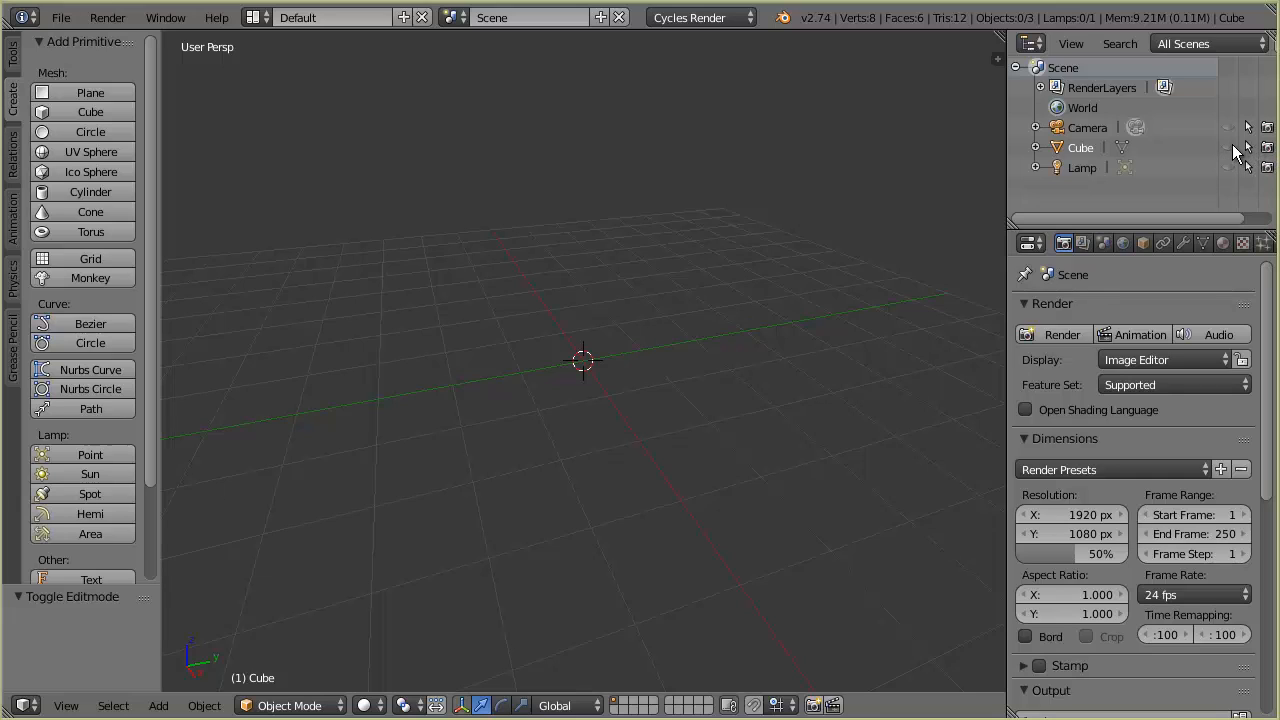
click(1226, 147)
click(1227, 167)
click(1227, 127)
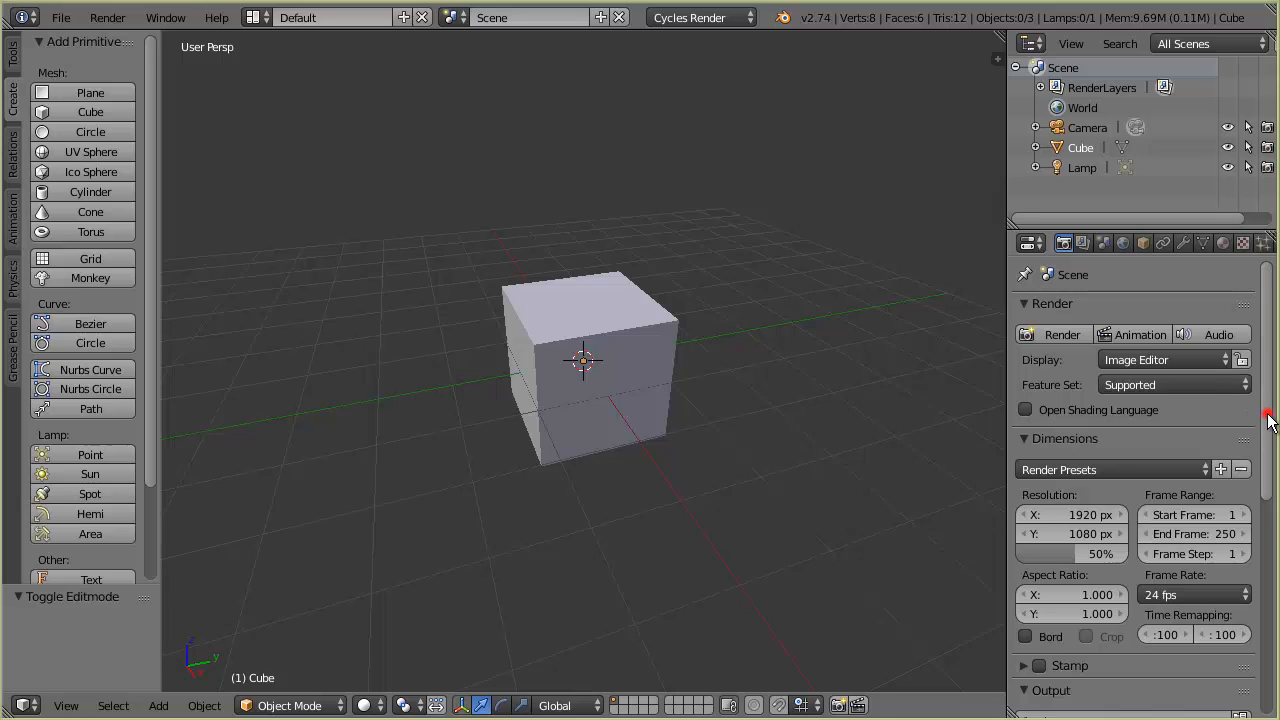
Look through the scene's render settings, including the dimensions and output options
drag(1265, 420, 1275, 380)
scroll(1145, 398, down, 3)
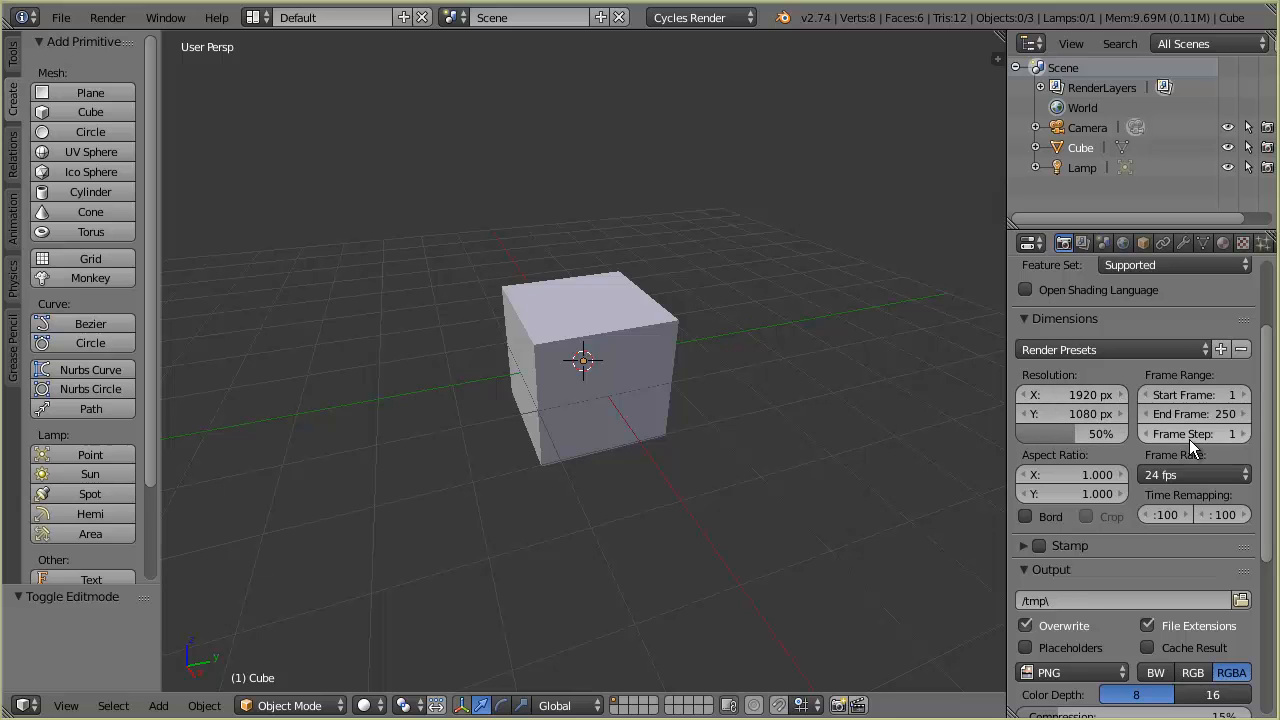
scroll(1189, 439, down, 6)
scroll(1187, 439, up, 4)
scroll(1187, 439, up, 5)
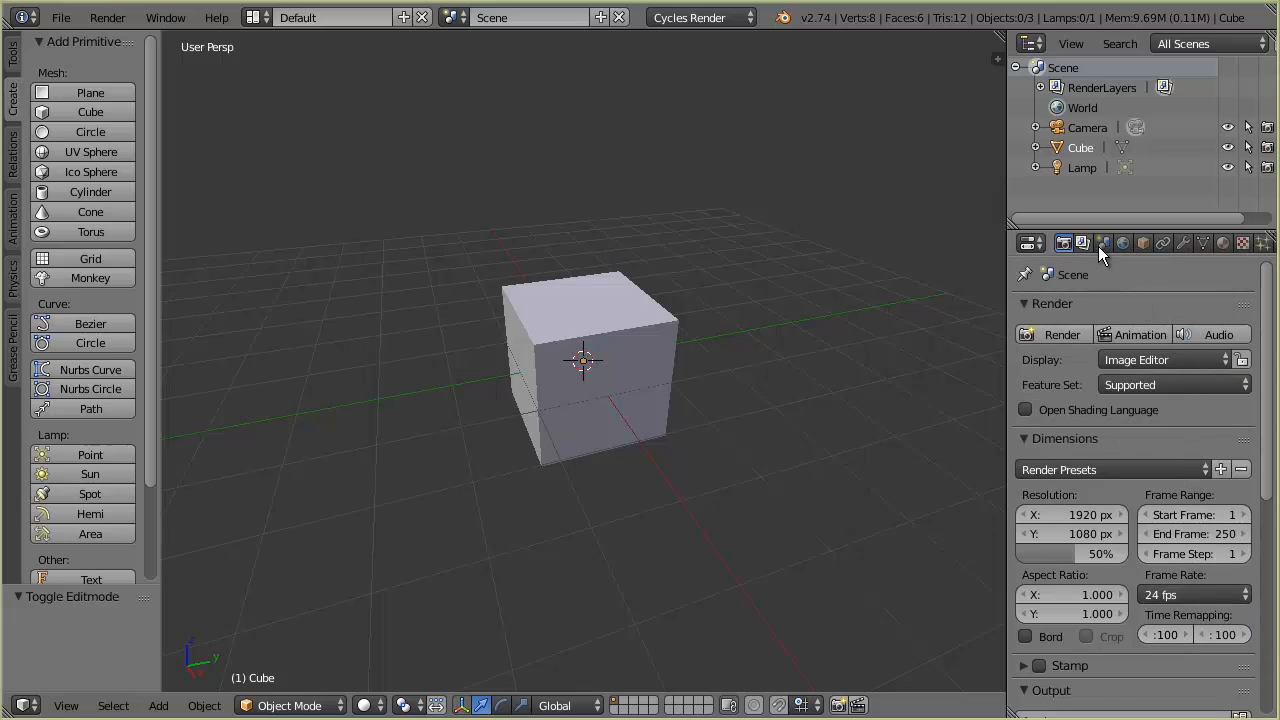
Give the cube's material a node-based Diffuse BSDF surface in yellow-green, and display it with Material viewport shading
click(1223, 243)
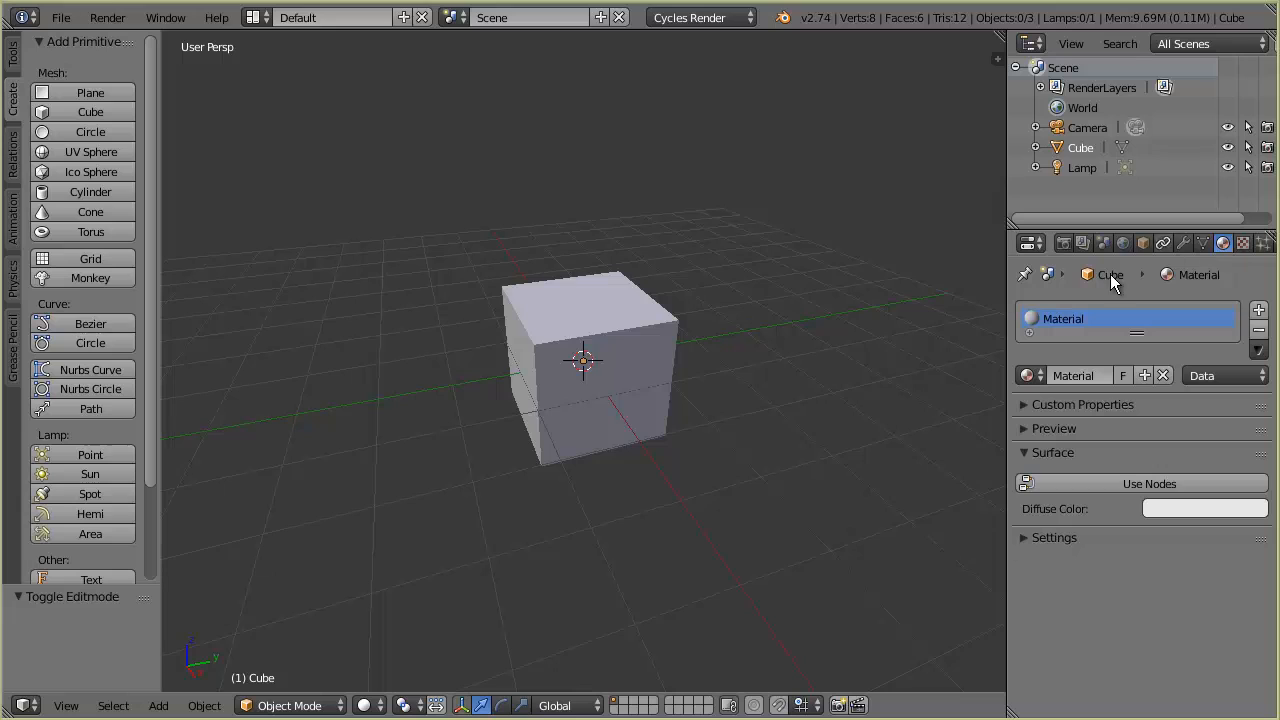
click(1120, 484)
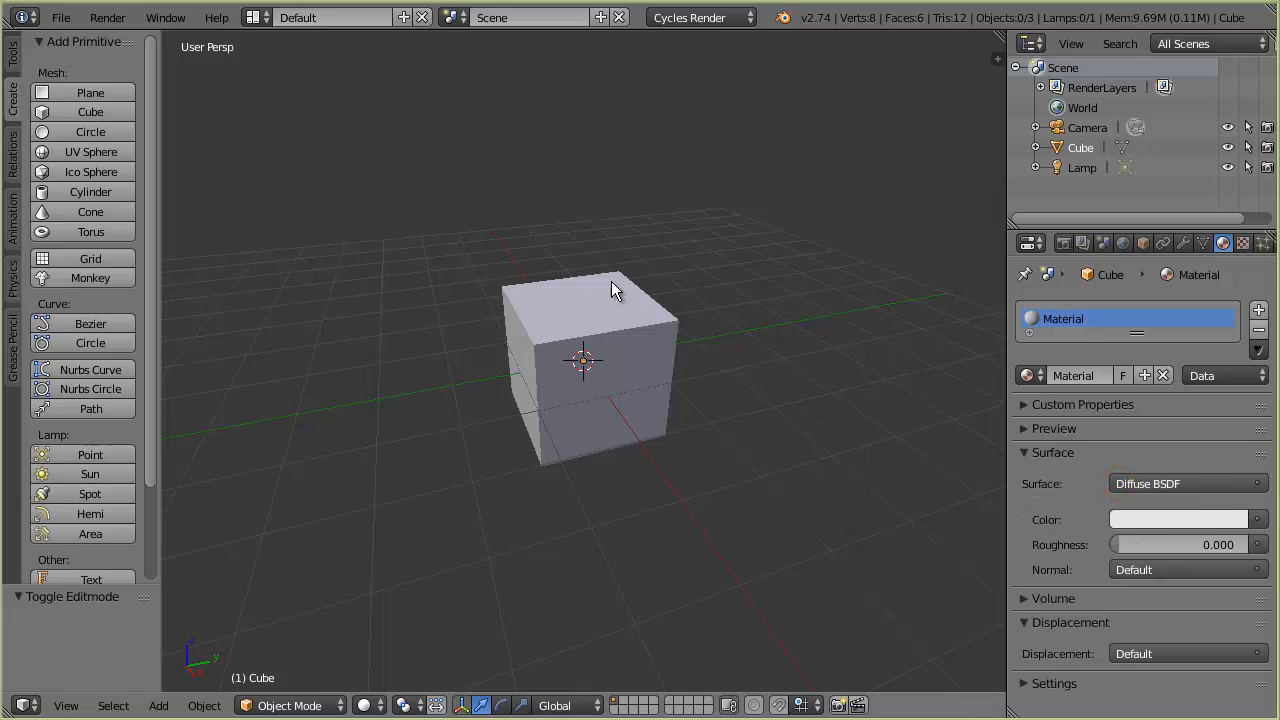
click(1171, 518)
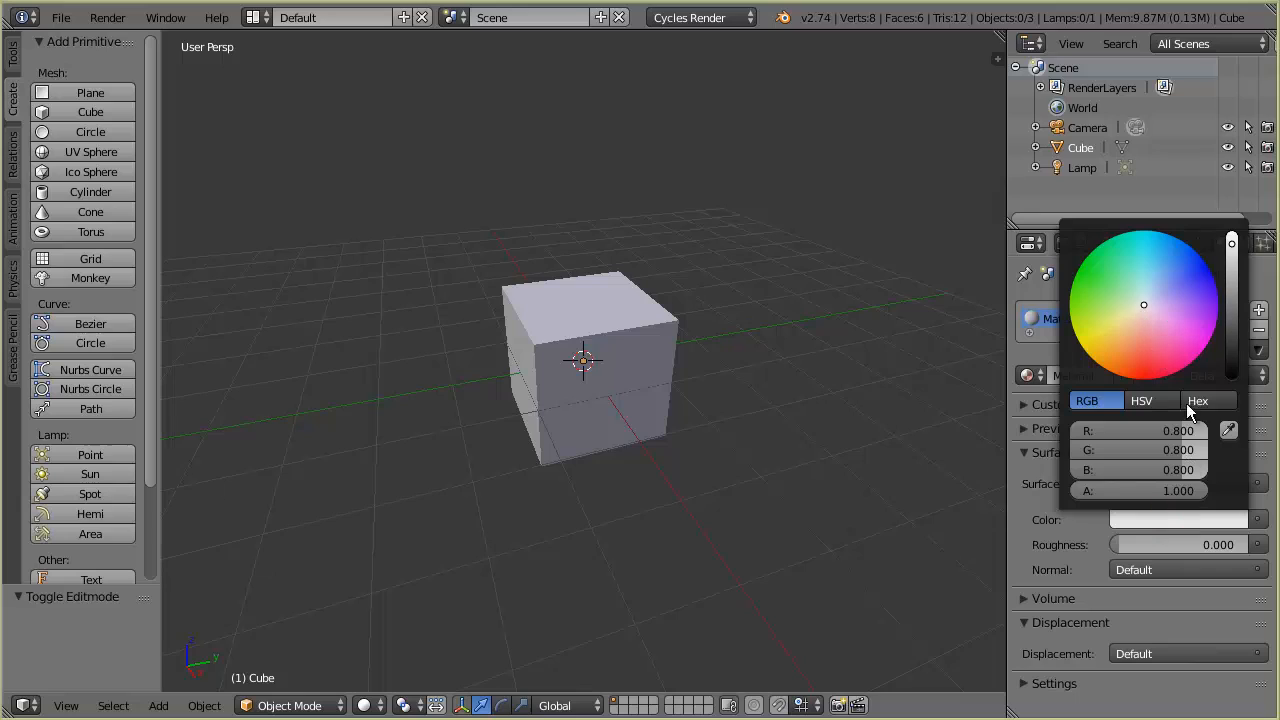
click(1137, 306)
mouse_move(1102, 274)
mouse_down()
mouse_move(1110, 288)
mouse_move(671, 423)
mouse_move(531, 545)
mouse_move(378, 710)
mouse_up()
click(372, 706)
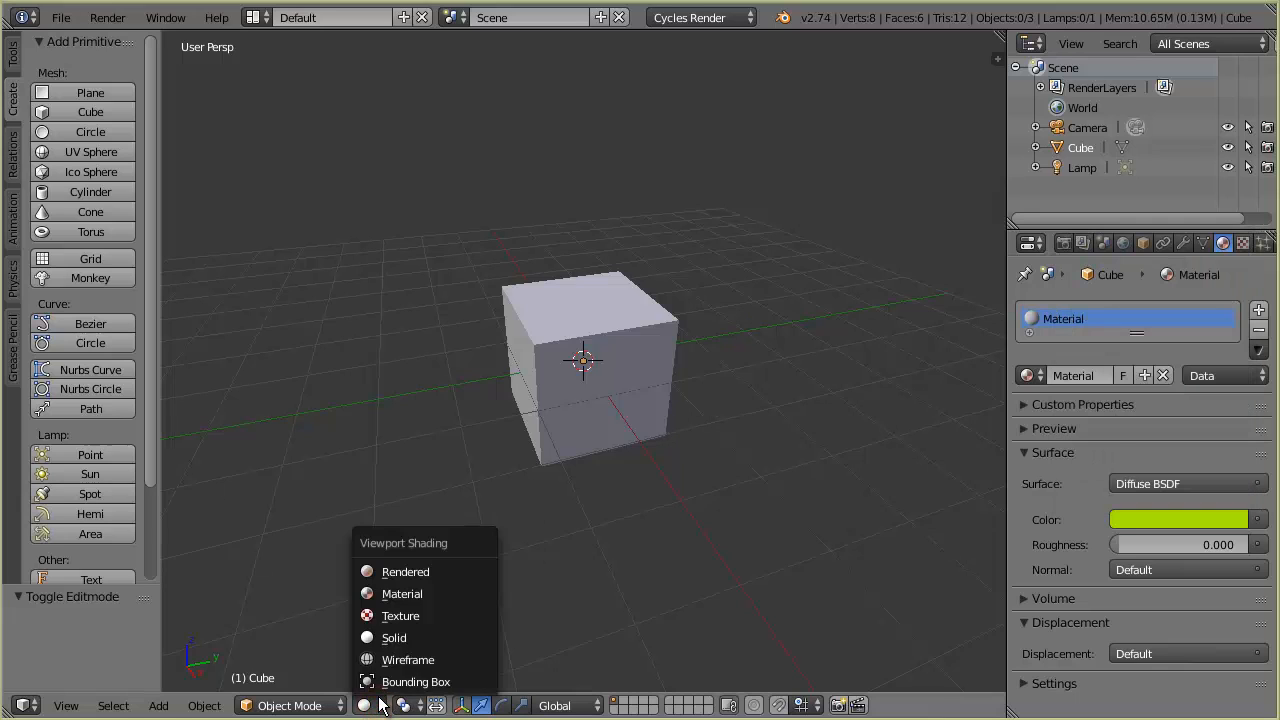
click(407, 592)
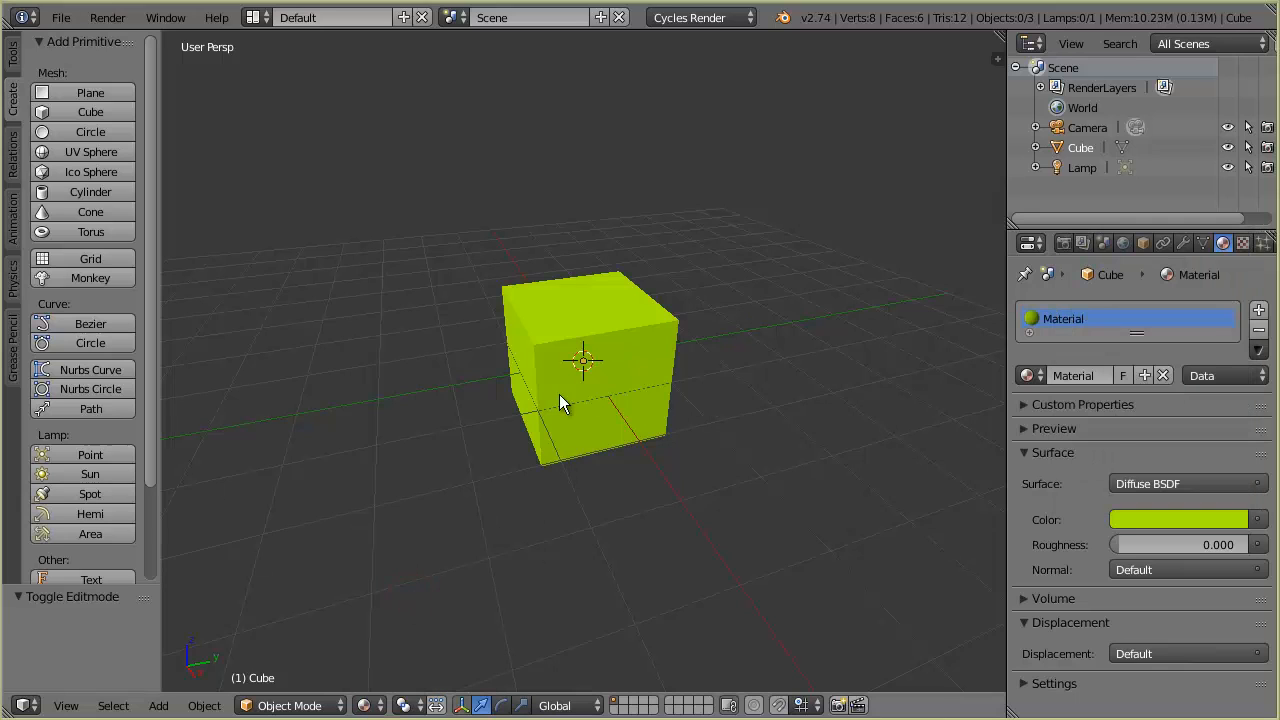
Change the cube's Diffuse BSDF colour to bright red using the colour wheel
click(1189, 520)
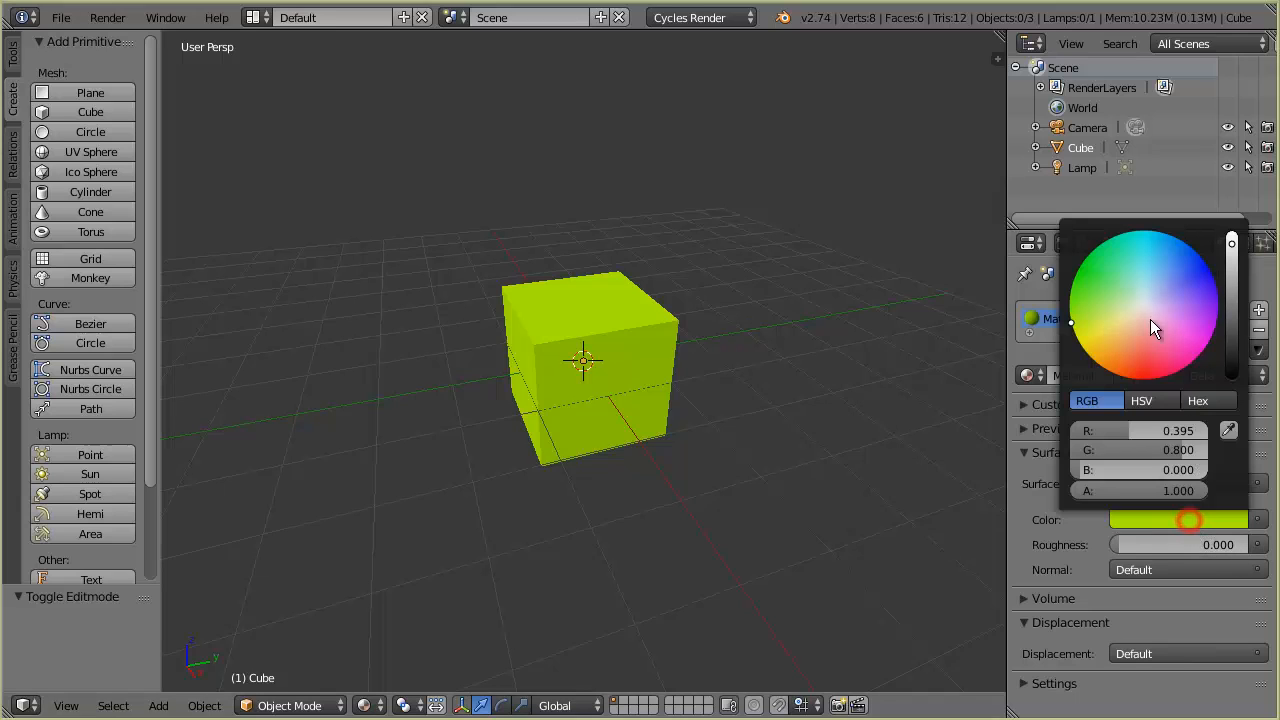
drag(1148, 318, 1133, 390)
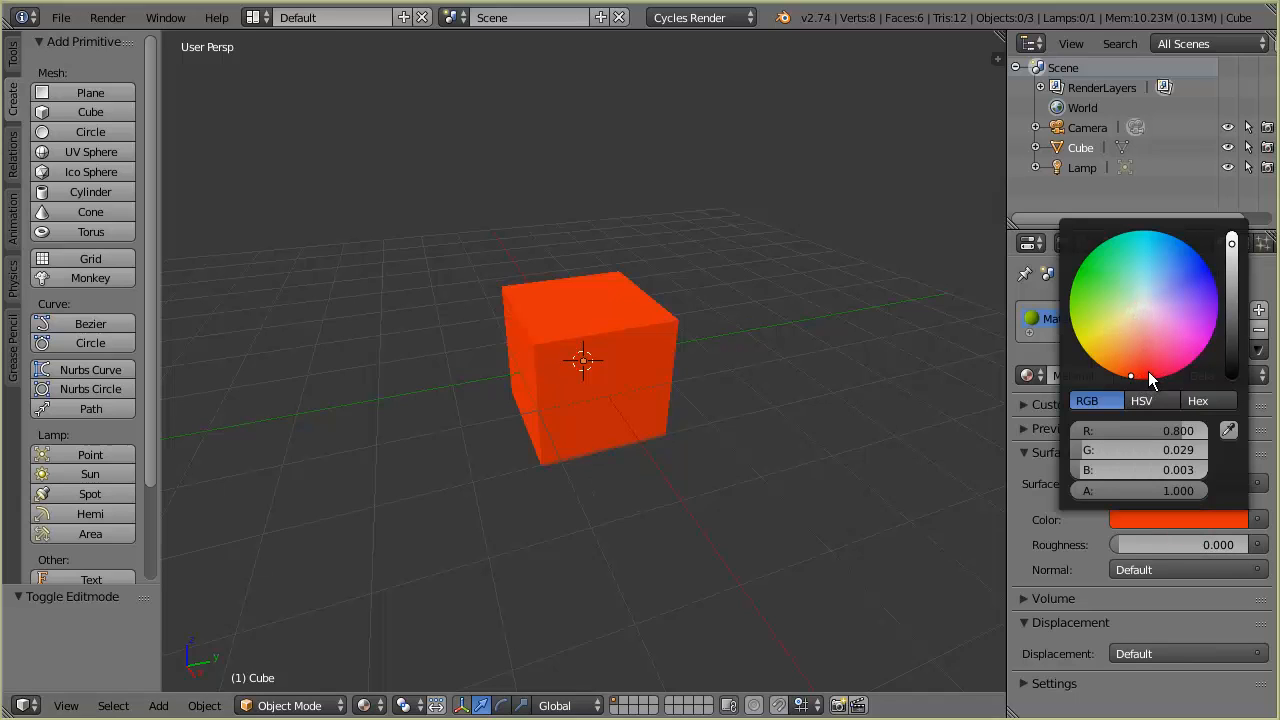
click(1148, 372)
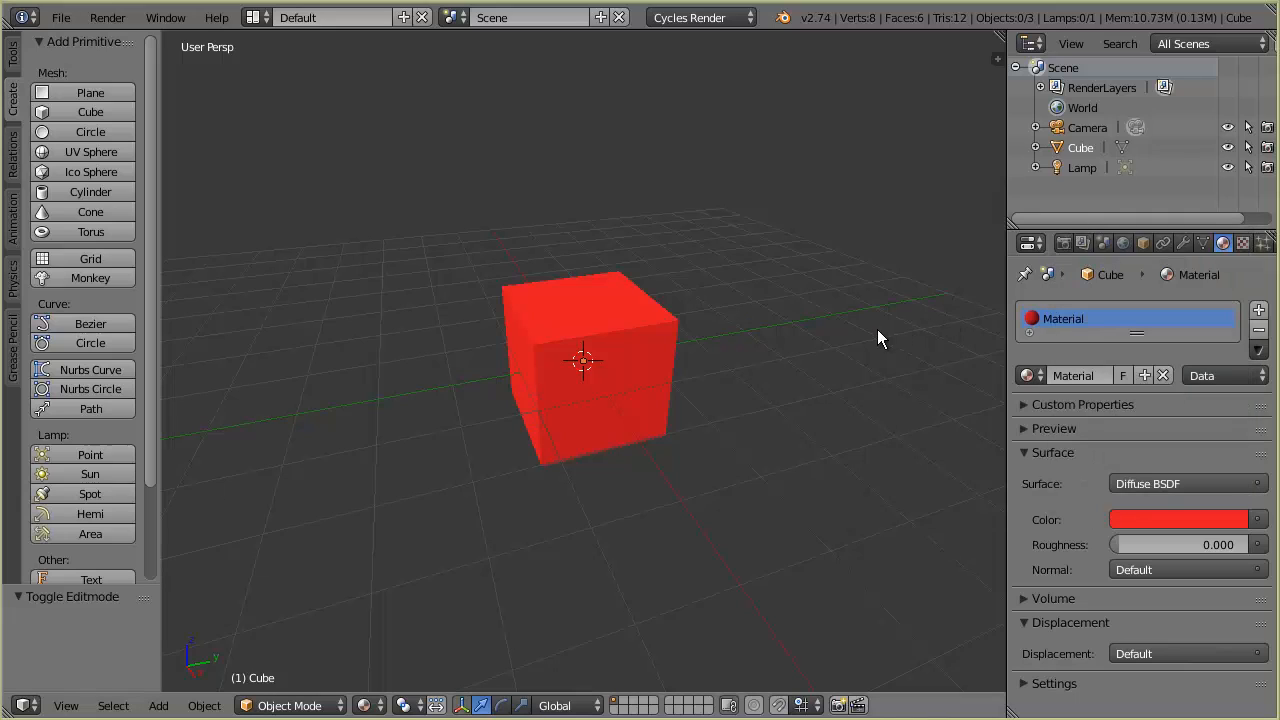
Set the cube material's colour to white by entering 1 for the R, G and B values
click(1162, 515)
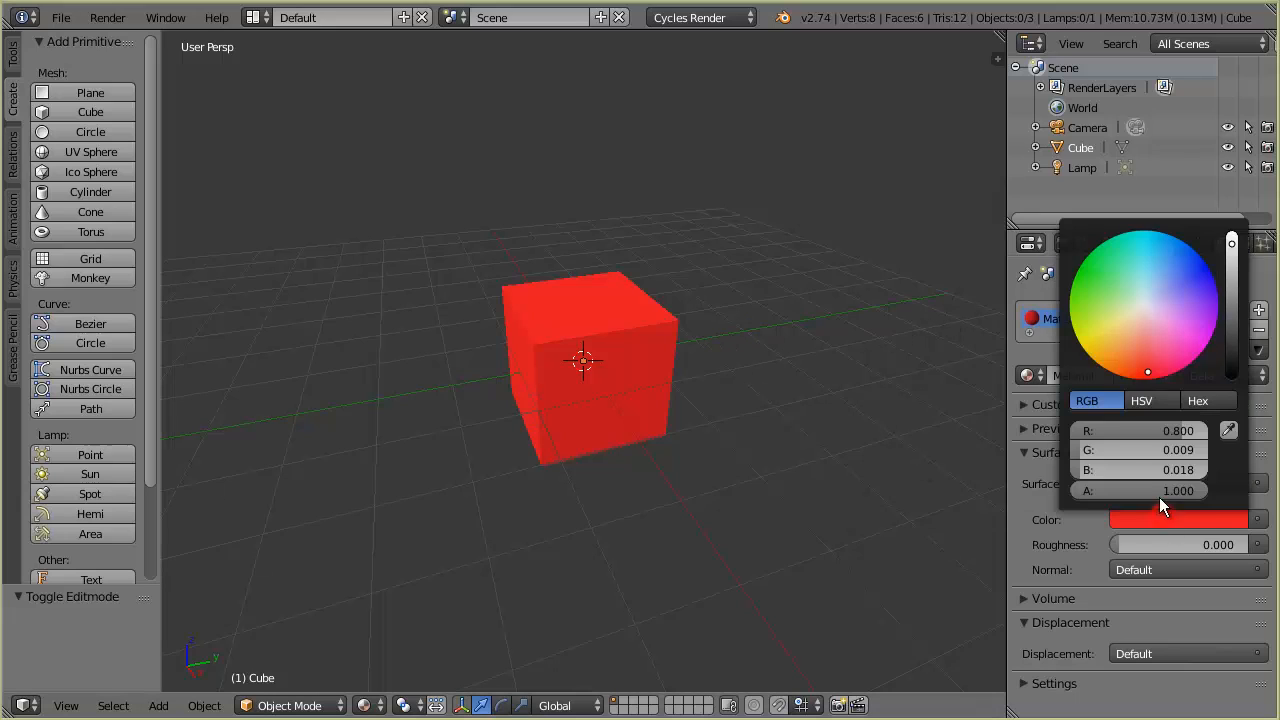
click(1140, 430)
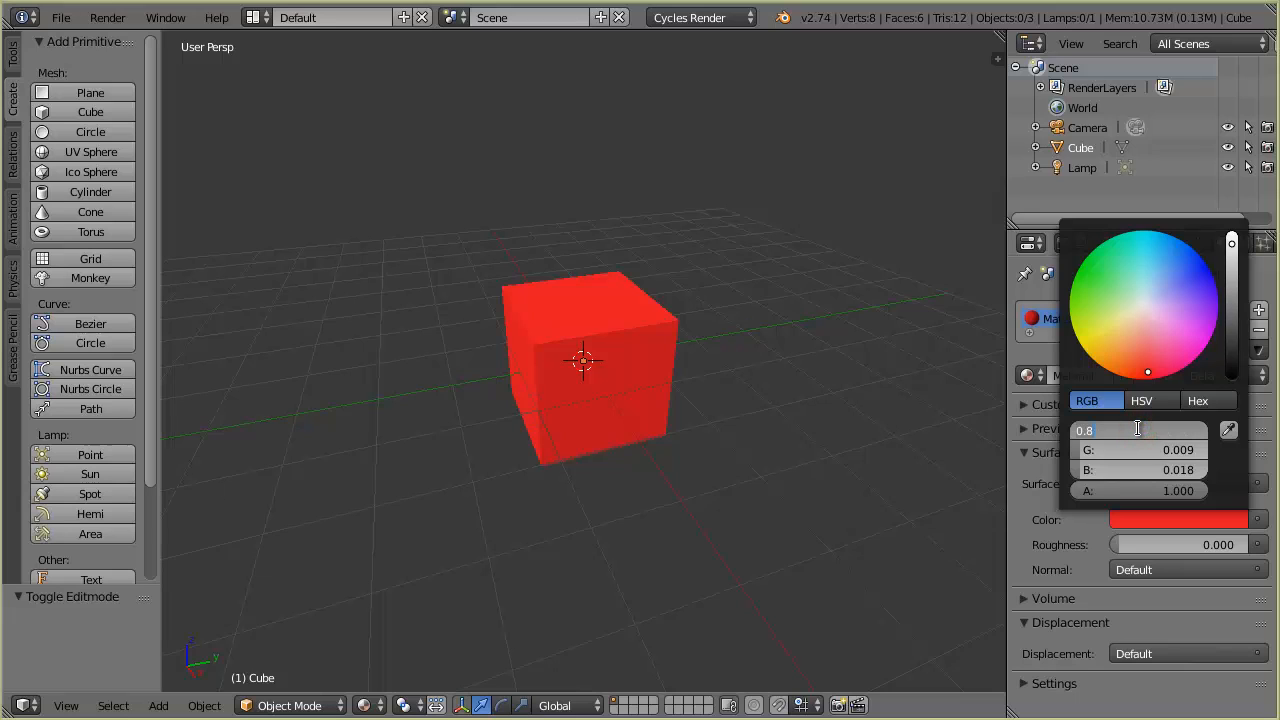
text(1)
key(Tab)
text(1)
key(Tab)
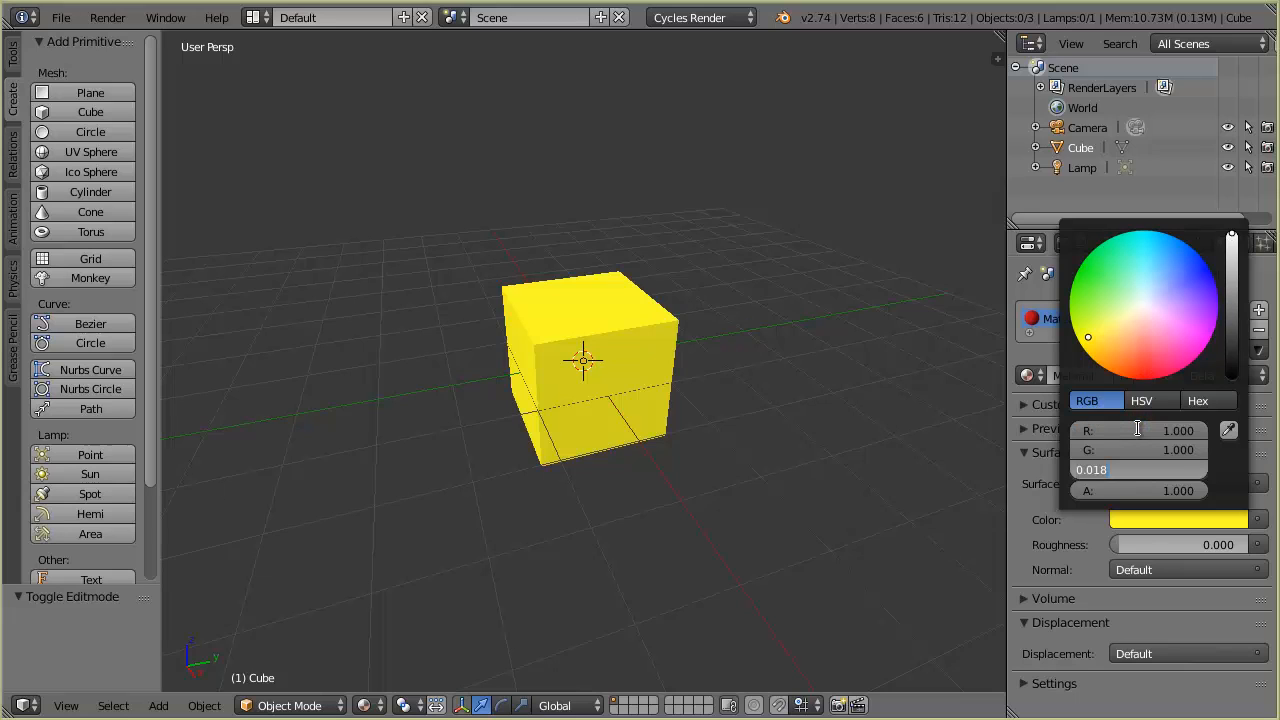
text(1)
key(Return)
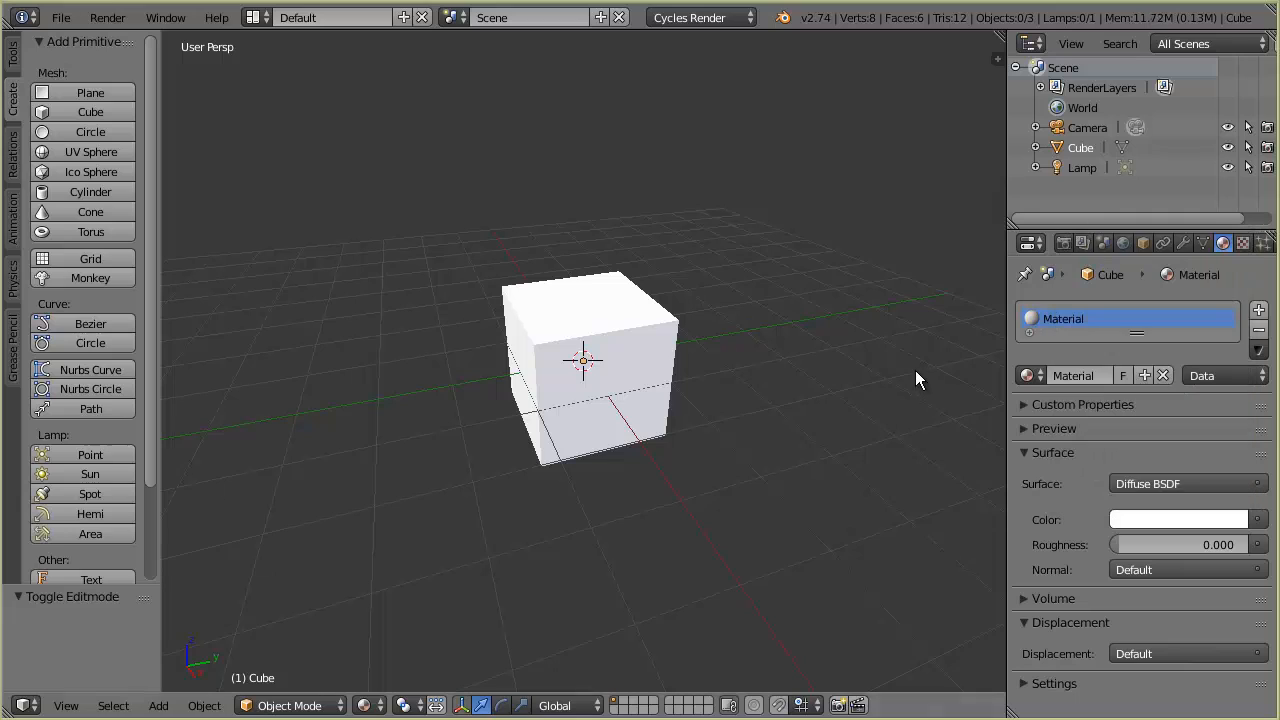
Return the viewport to Solid shading and display the scene's render settings
click(366, 705)
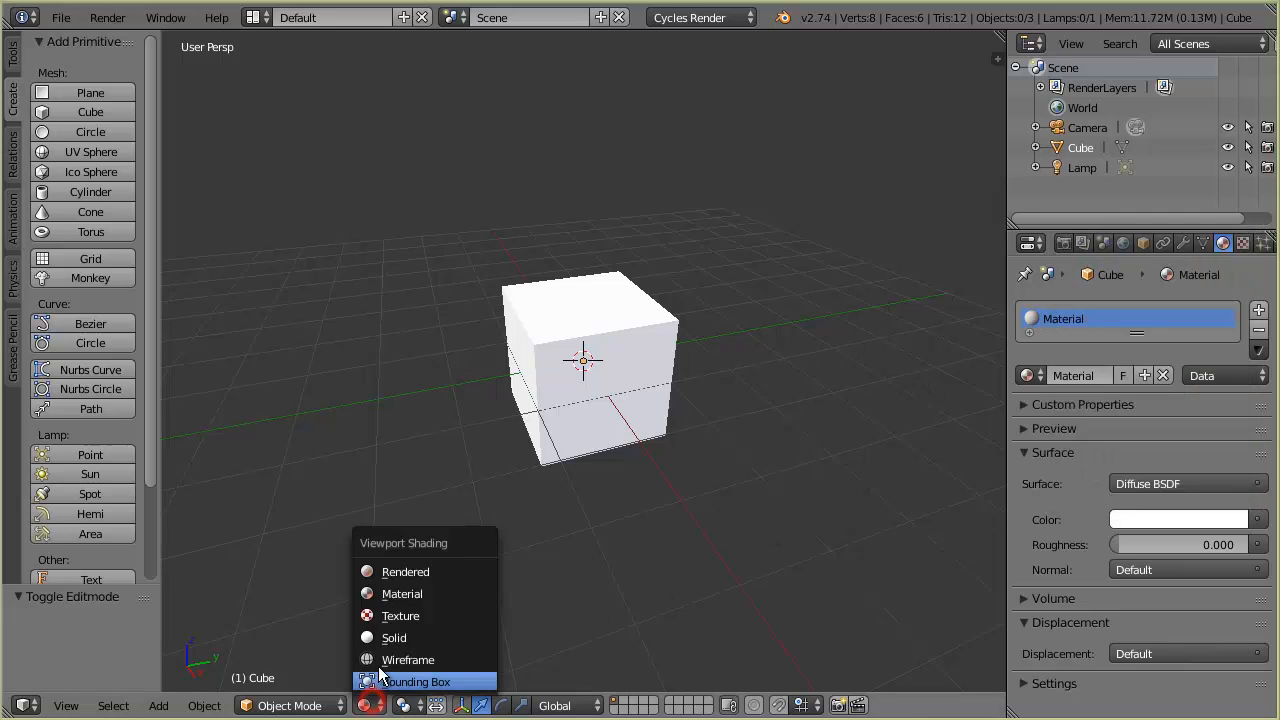
click(389, 640)
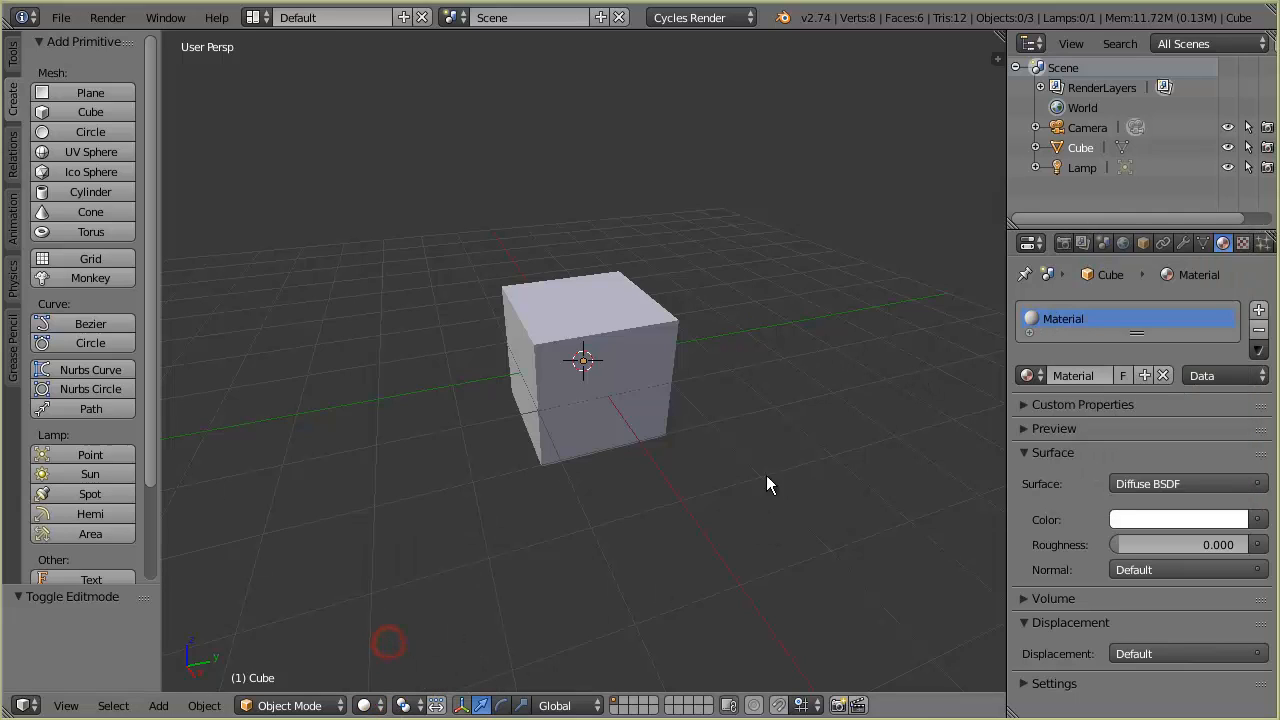
click(1063, 243)
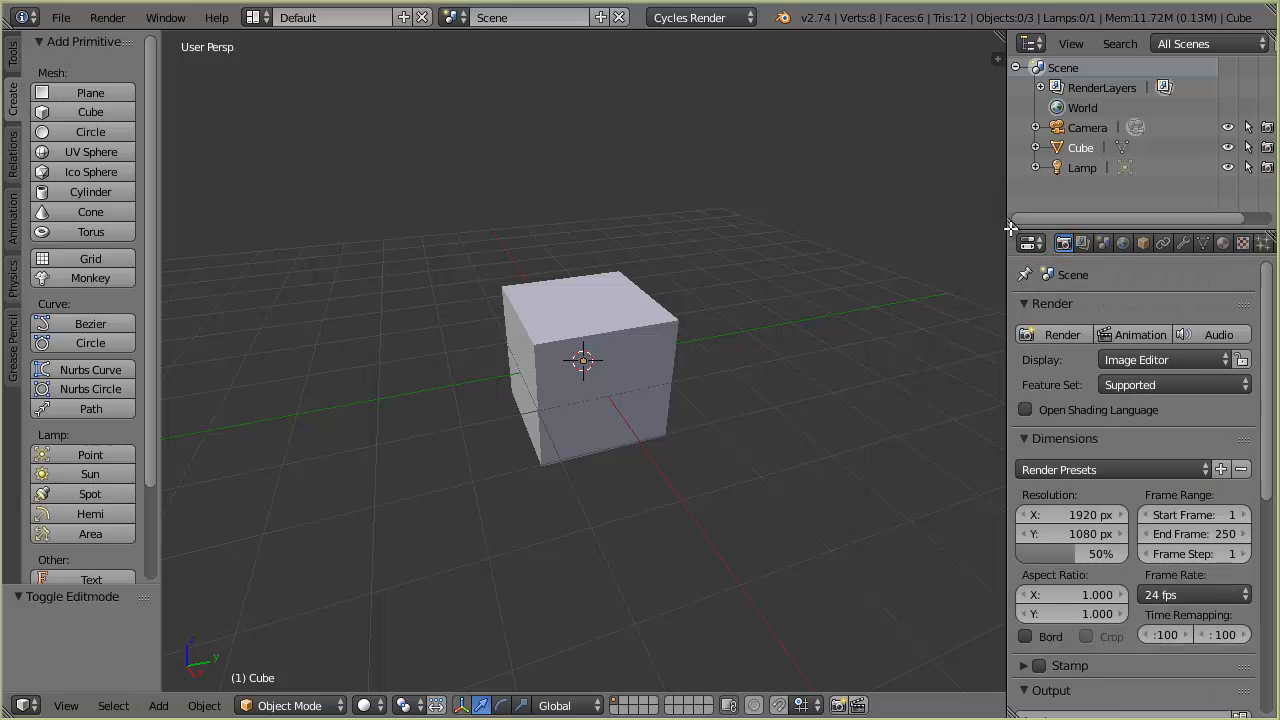
Split the Properties editor horizontally and turn its upper part into a 3D View zoomed in on the cube
drag(1013, 227, 909, 233)
drag(1267, 241, 1224, 432)
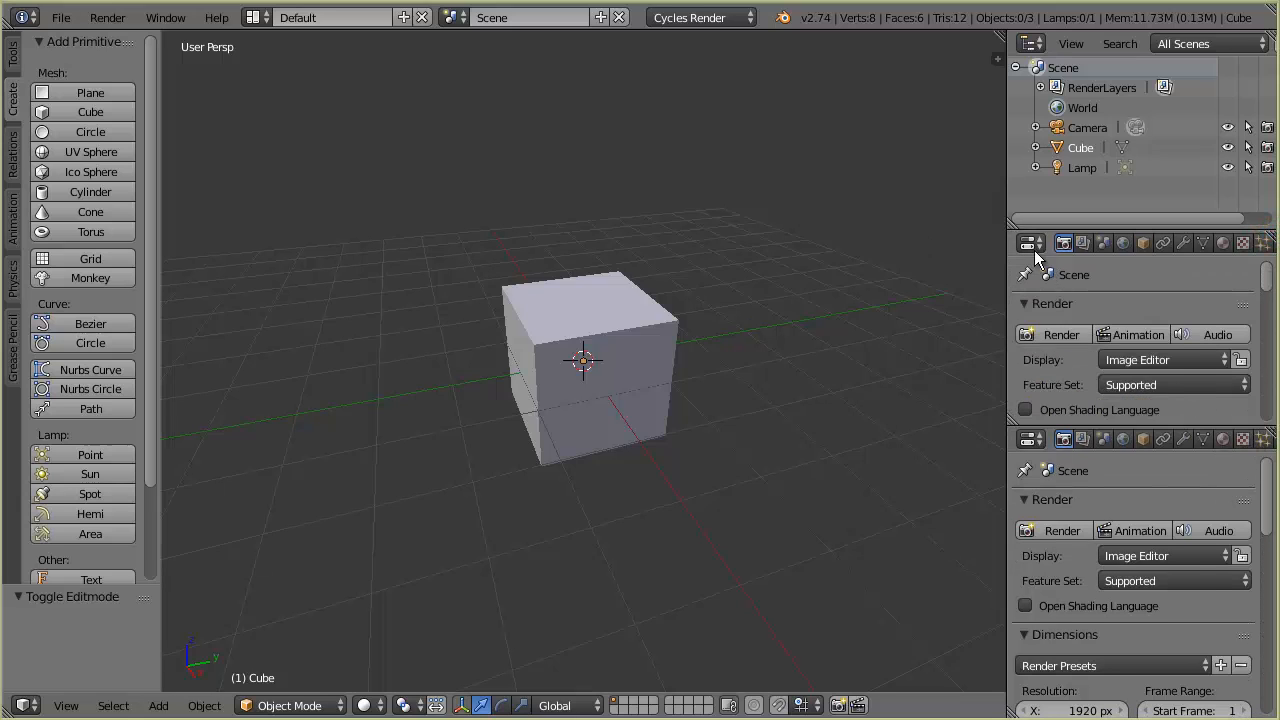
click(1030, 243)
click(1068, 268)
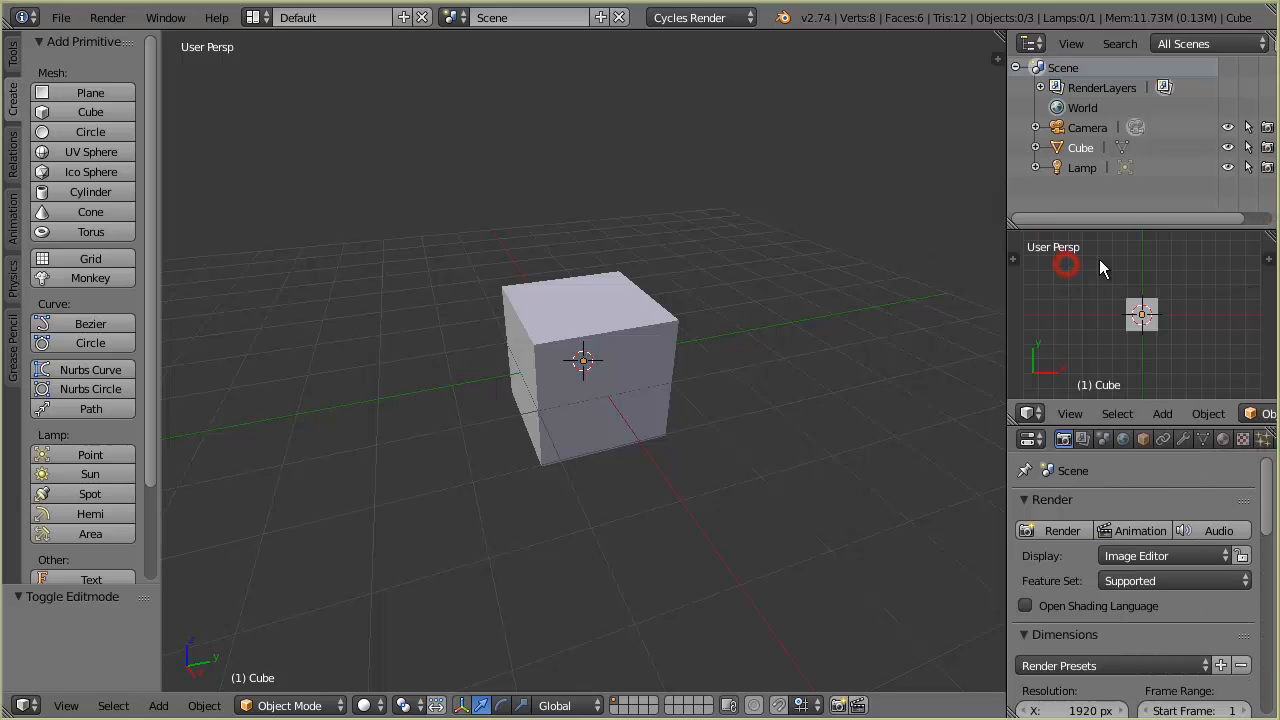
scroll(1135, 322, up, 5)
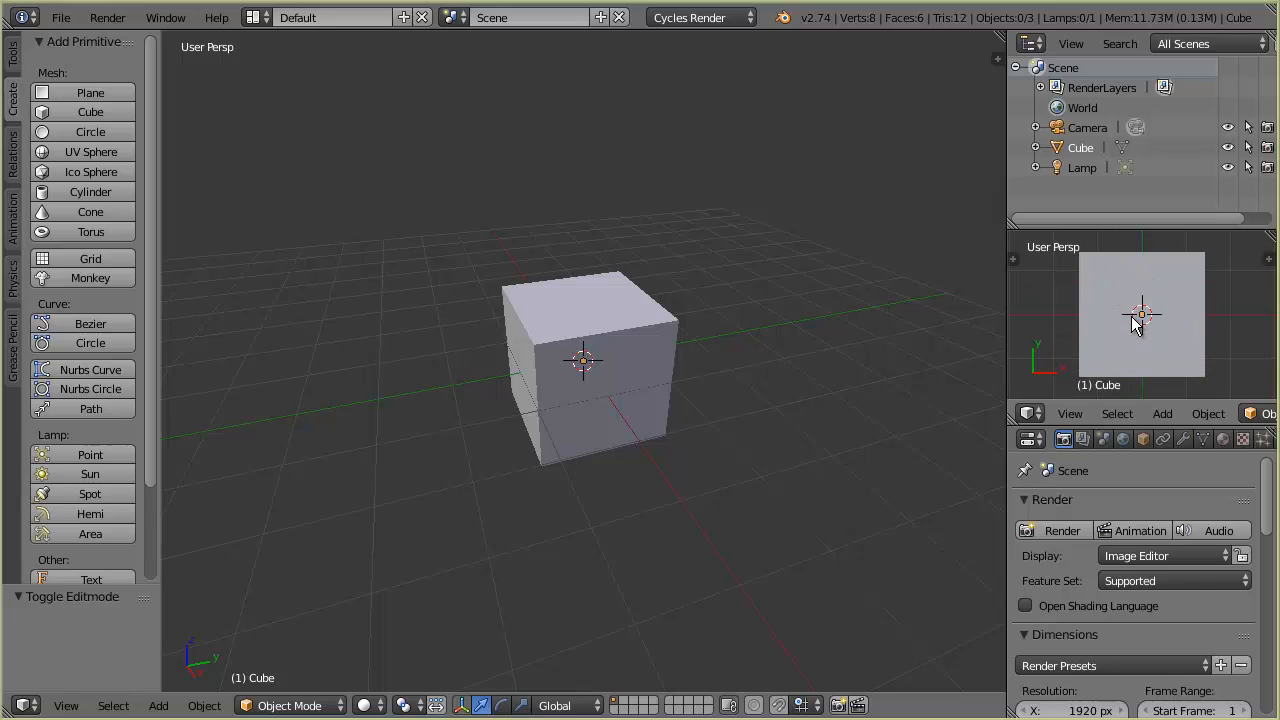
Join the small 3D View into the Outliner above it
mouse_move(1015, 421)
mouse_down()
mouse_move(1017, 383)
mouse_move(1011, 412)
mouse_up()
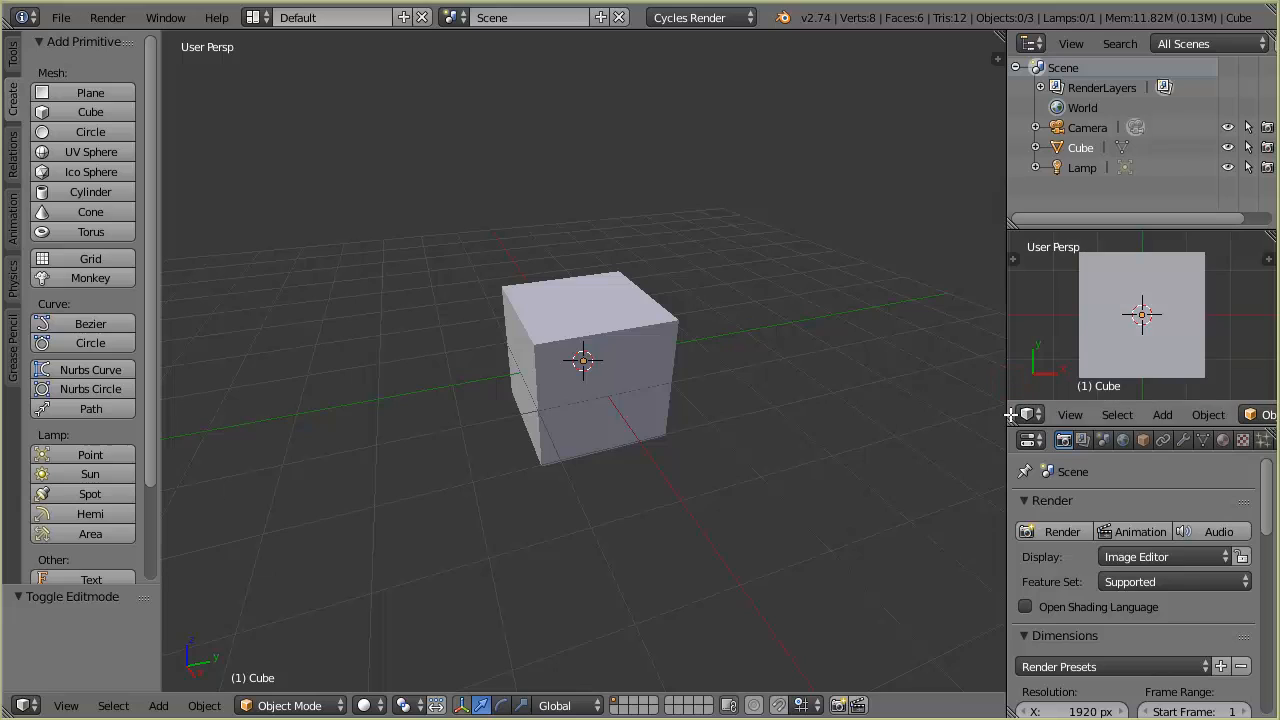
drag(1011, 220, 1027, 264)
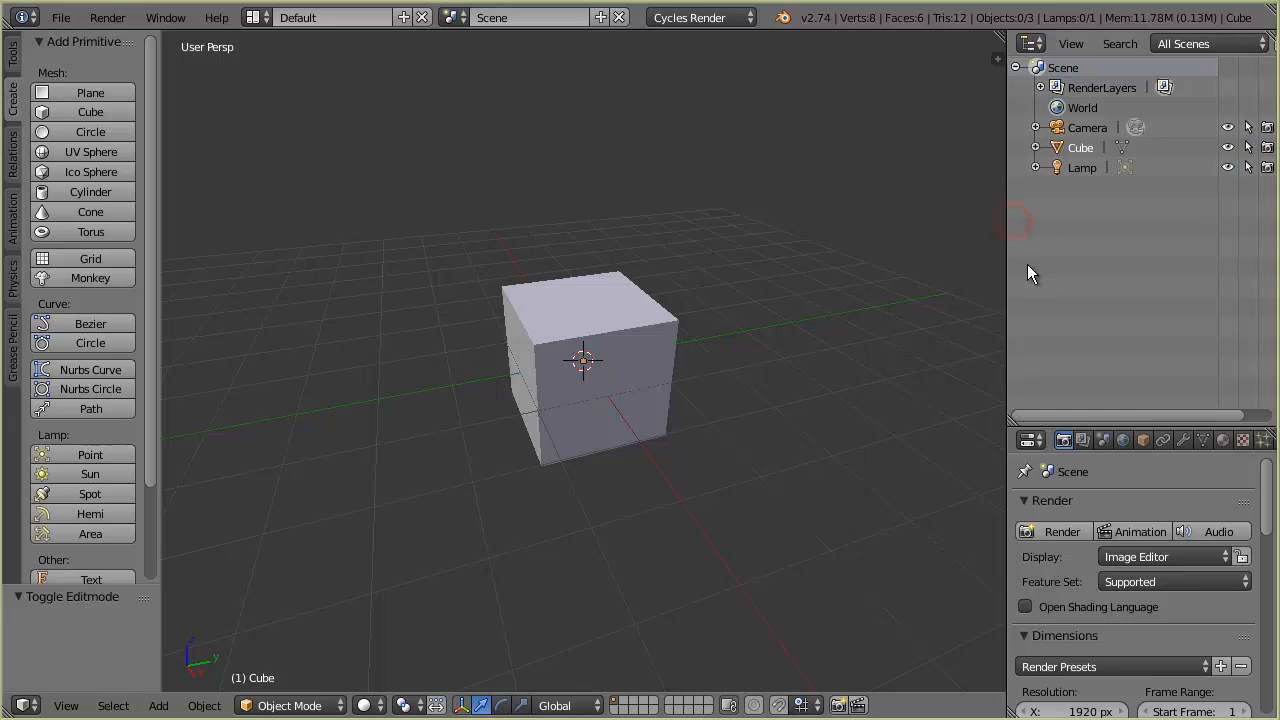
Hide and show the 3D View's tool shelf several times, leaving it shown
click(160, 127)
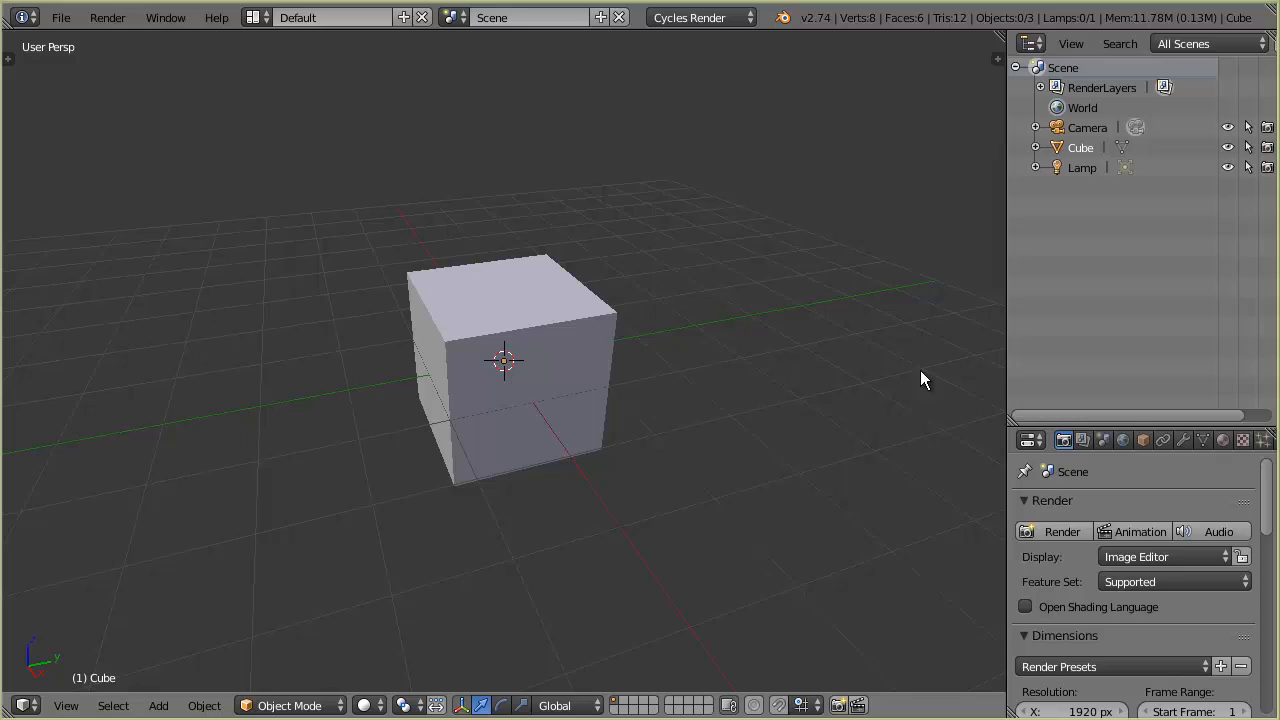
click(8, 58)
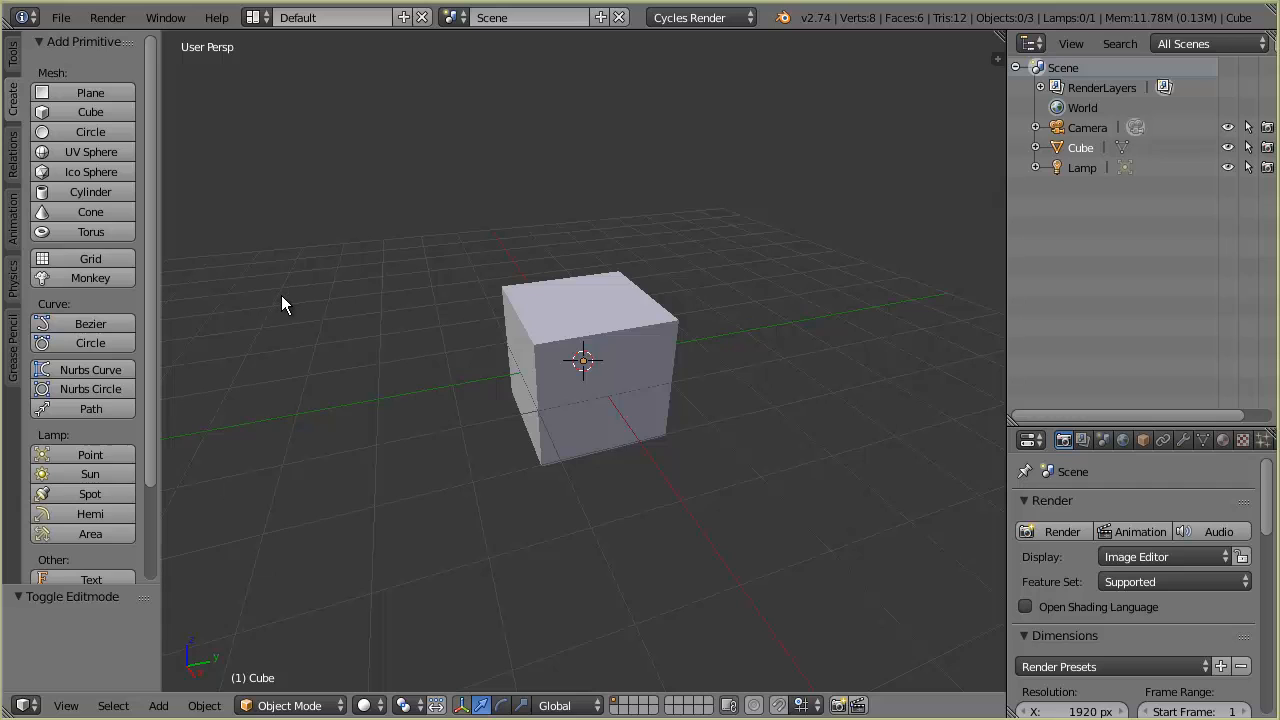
key(t)
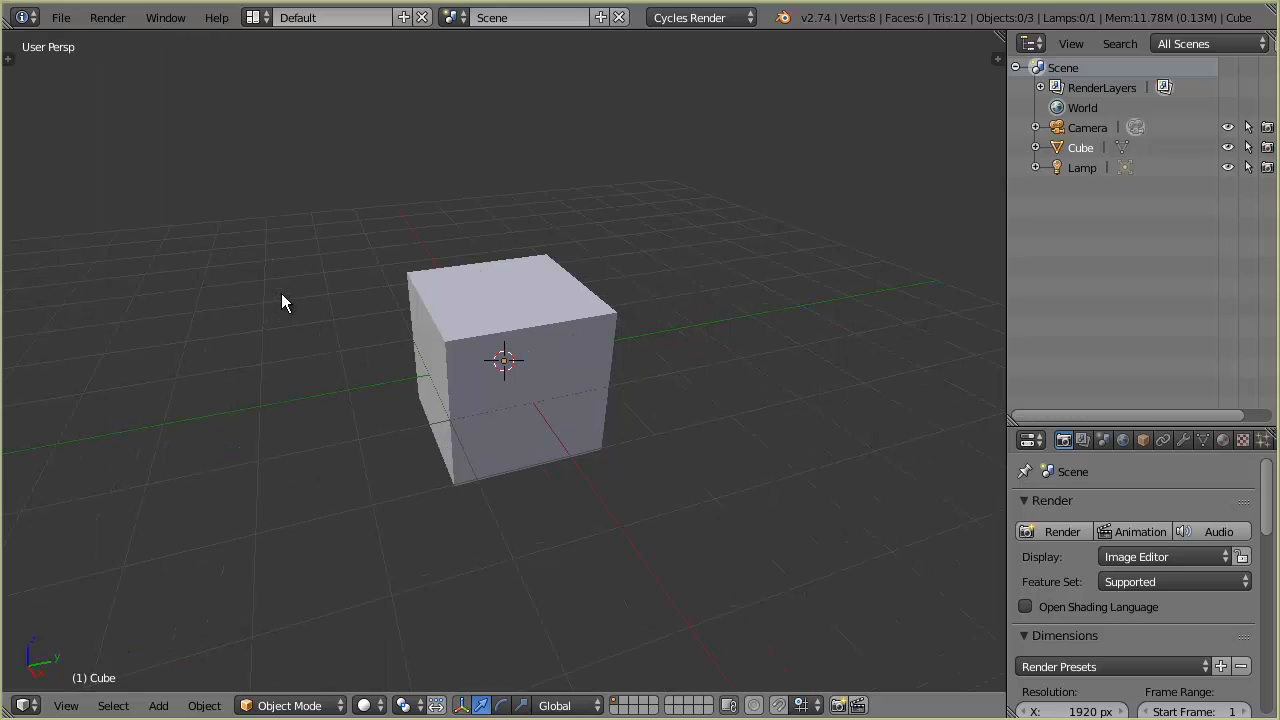
key(t)
key(t)
key(t)
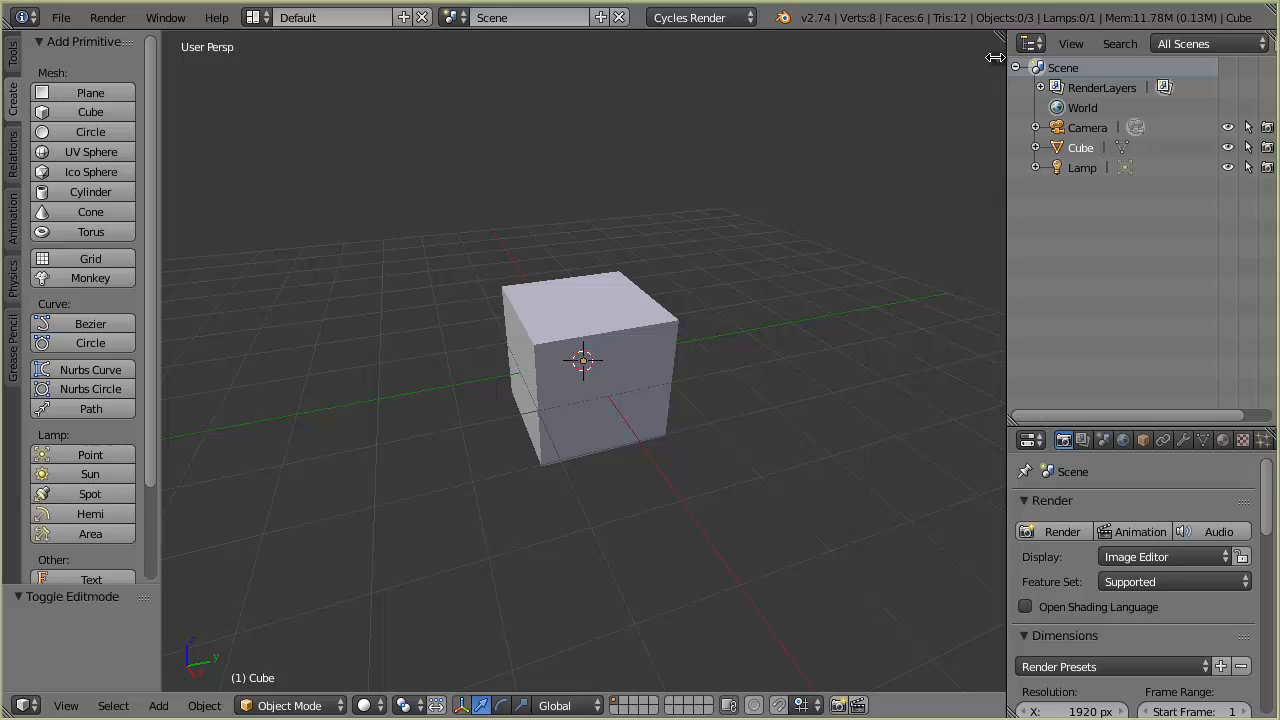
Show the 3D View's properties region, select the cube and bring up its Transform values
key(n)
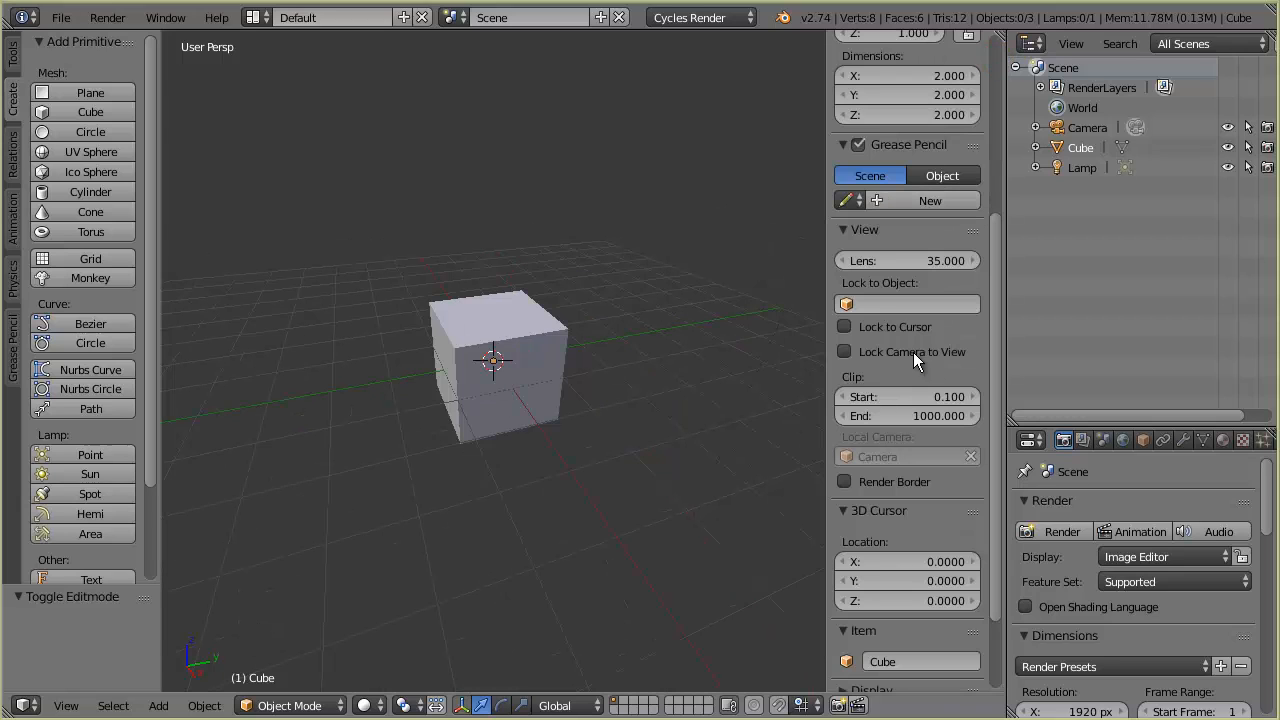
right_click(553, 378)
scroll(907, 237, up, 6)
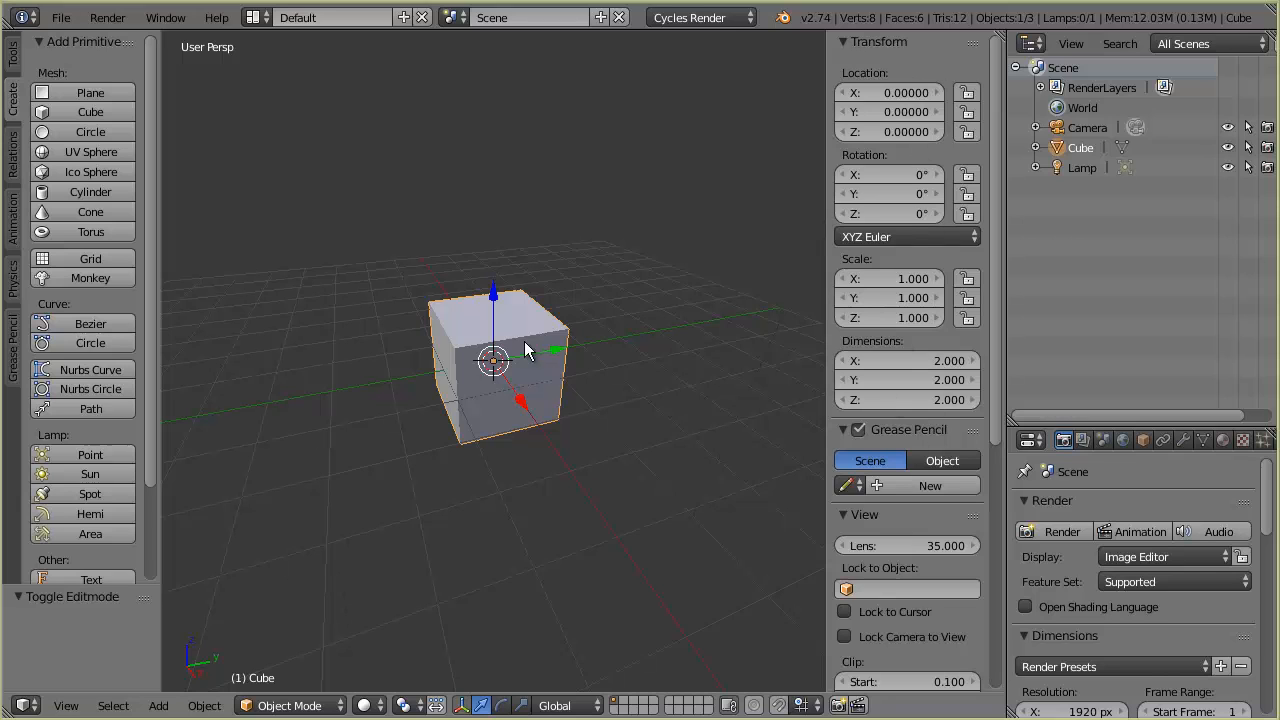
Move the cube up about 3.13 units along Z, and set its Z location back to 0
drag(492, 292, 492, 100)
click(887, 131)
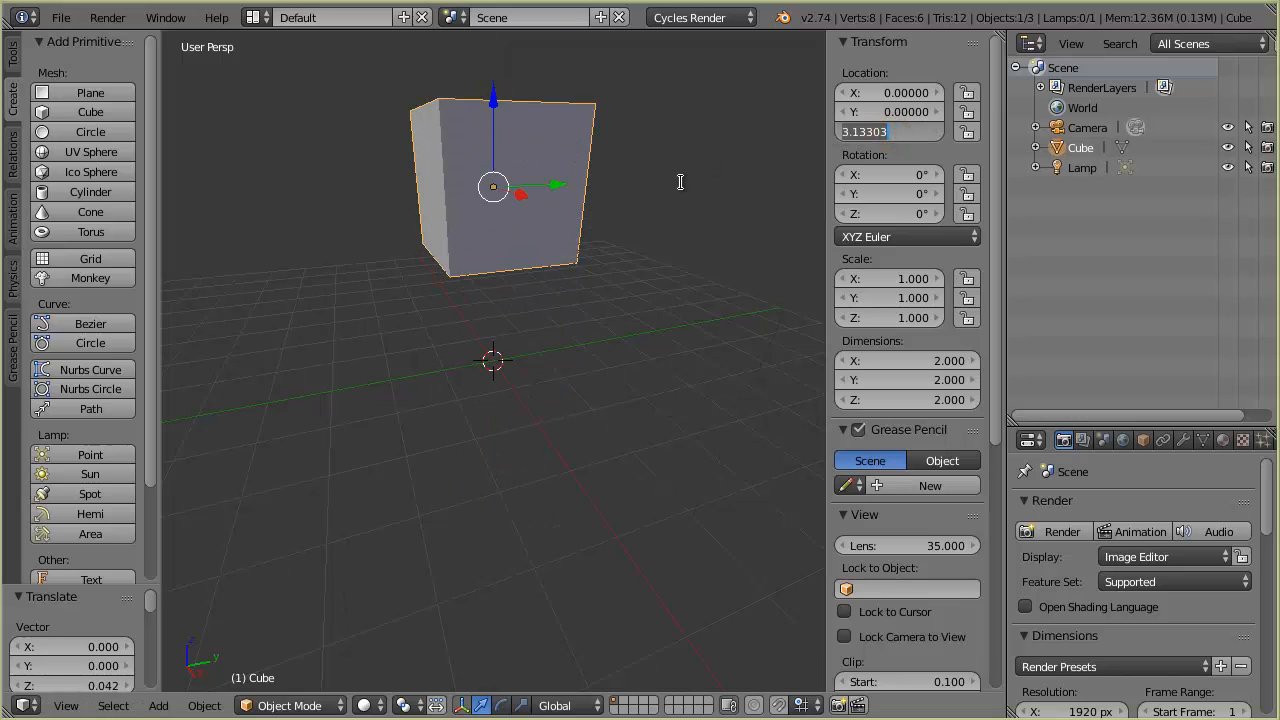
text(0)
key(Return)
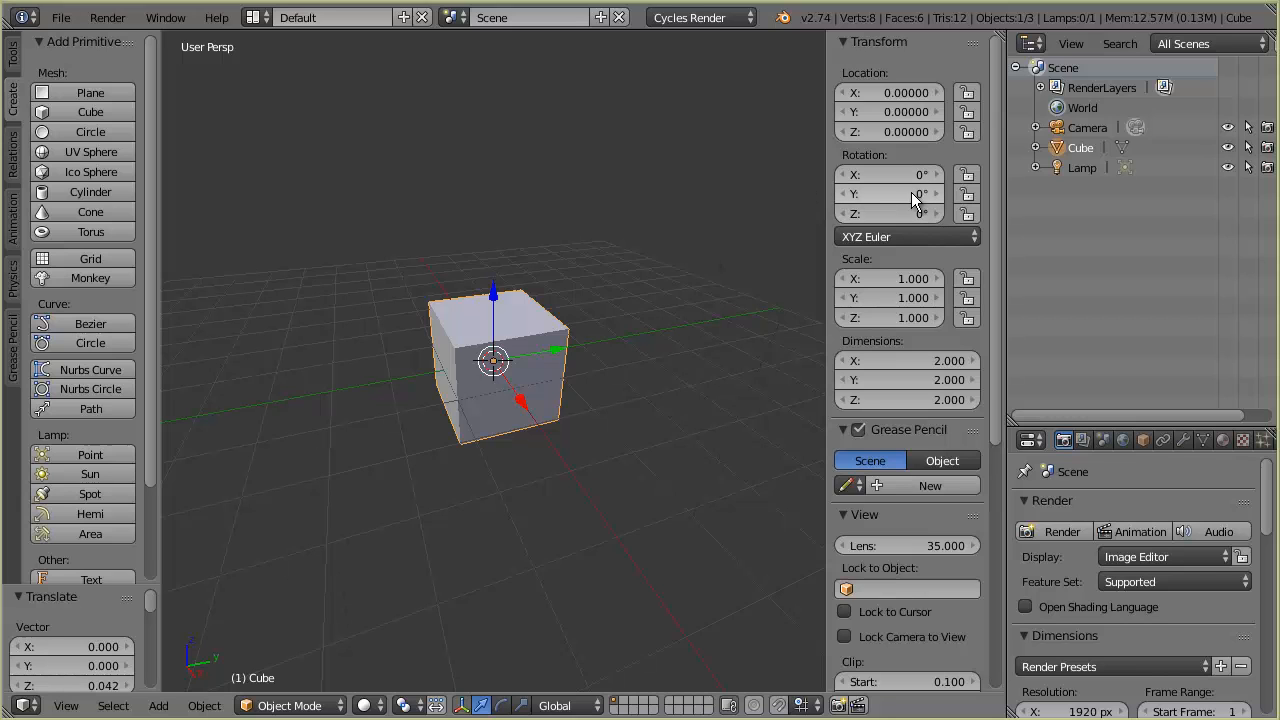
Rotate the cube to about 58° around Y, and set its Y rotation back to 0°
drag(889, 191, 815, 215)
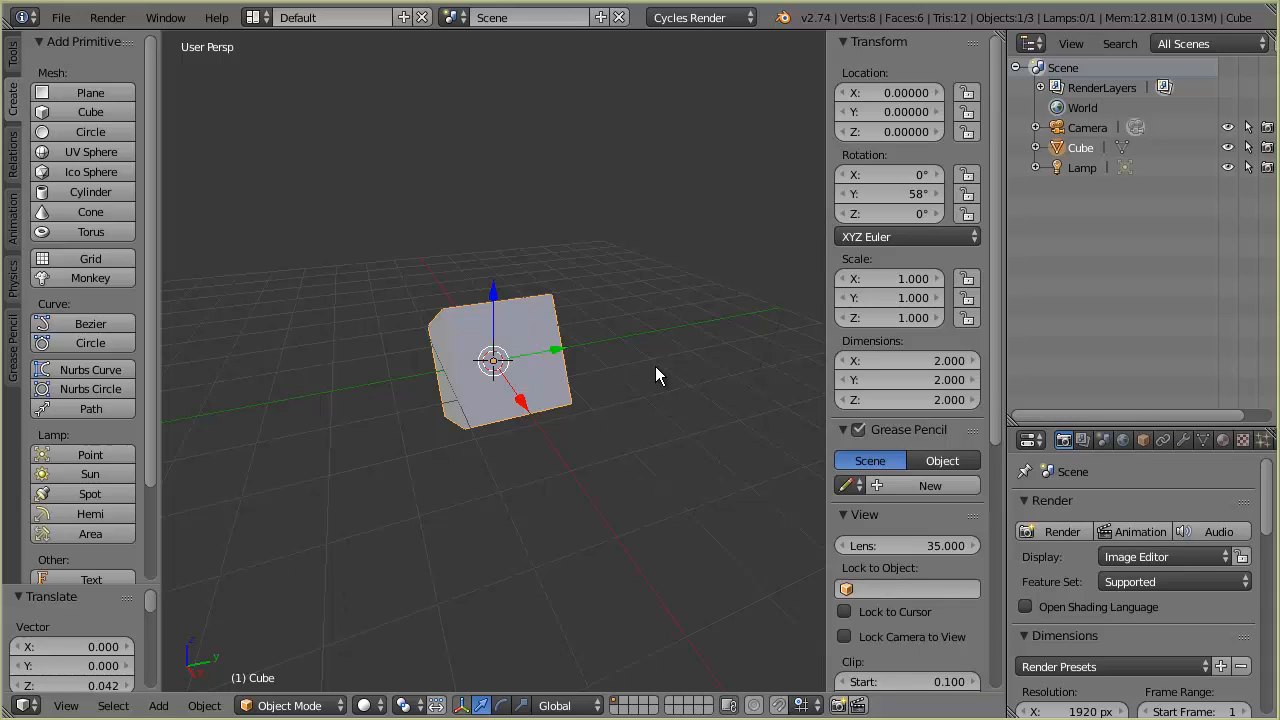
click(915, 193)
text(0)
key(Return)
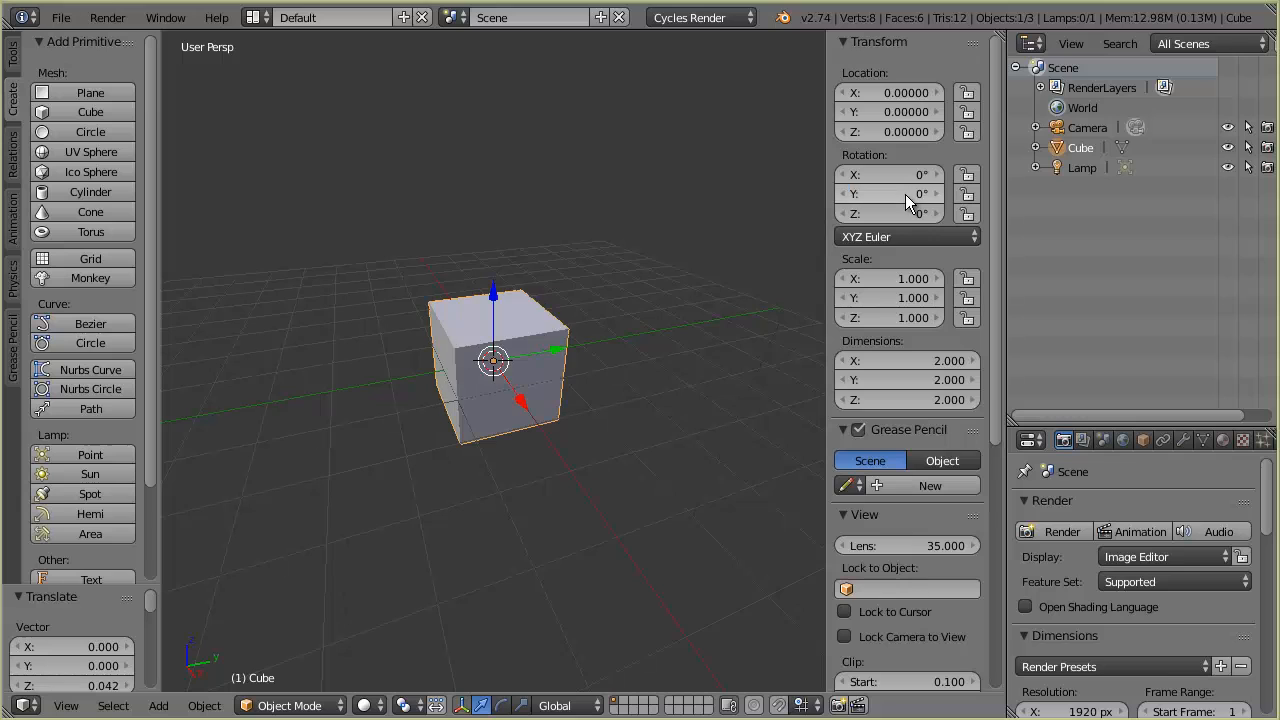
Look through the settings in the properties region, and toggle the region off and on, leaving it hidden
scroll(896, 369, down, 9)
scroll(899, 400, up, 8)
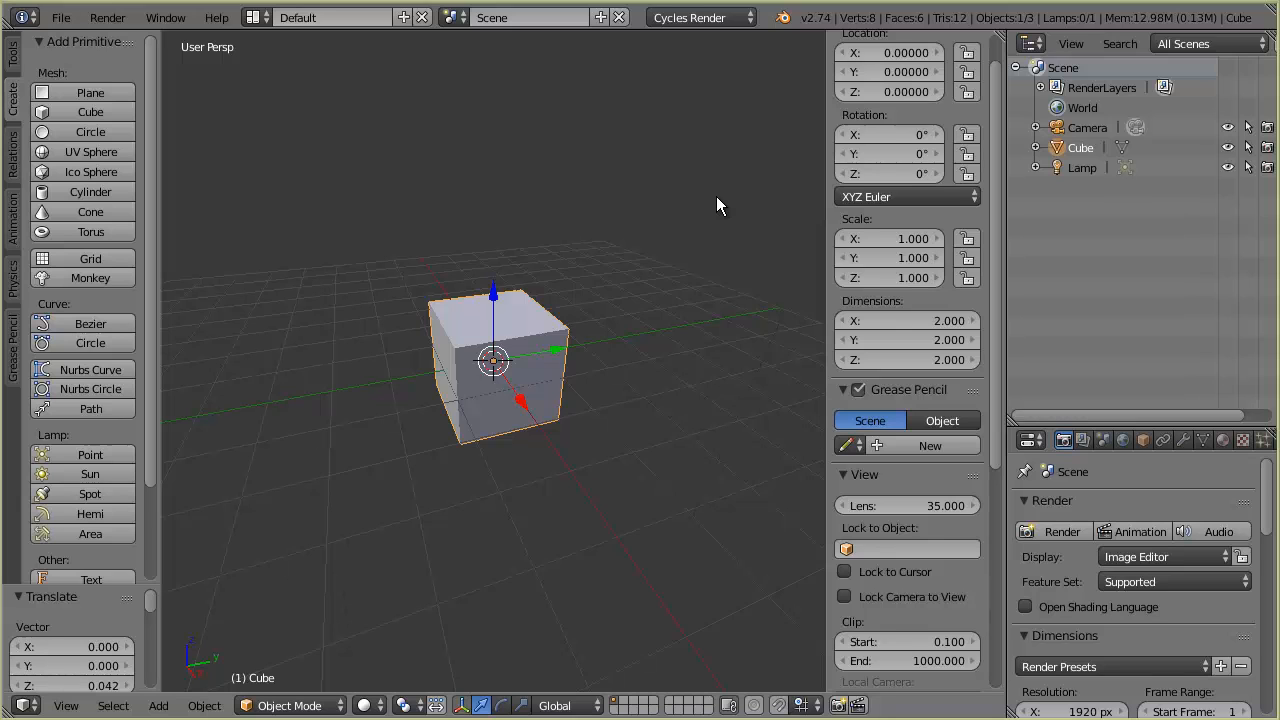
key(n)
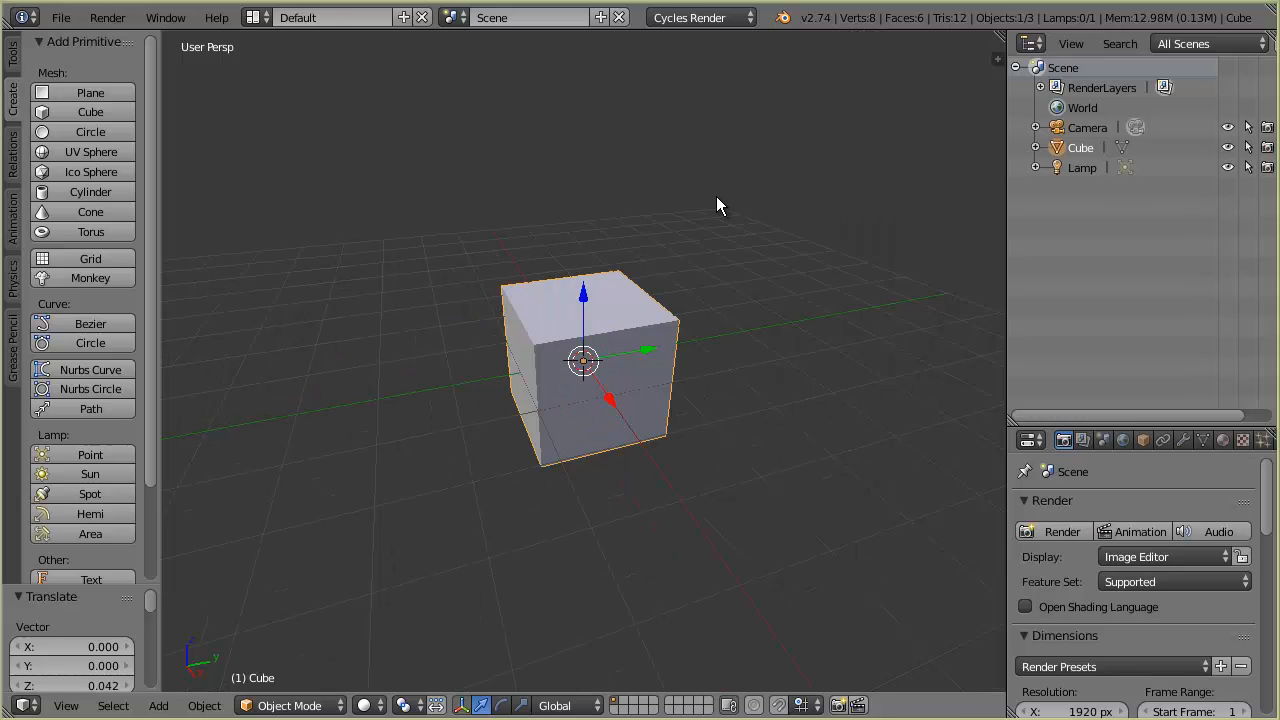
key(n)
key(n)
key(n)
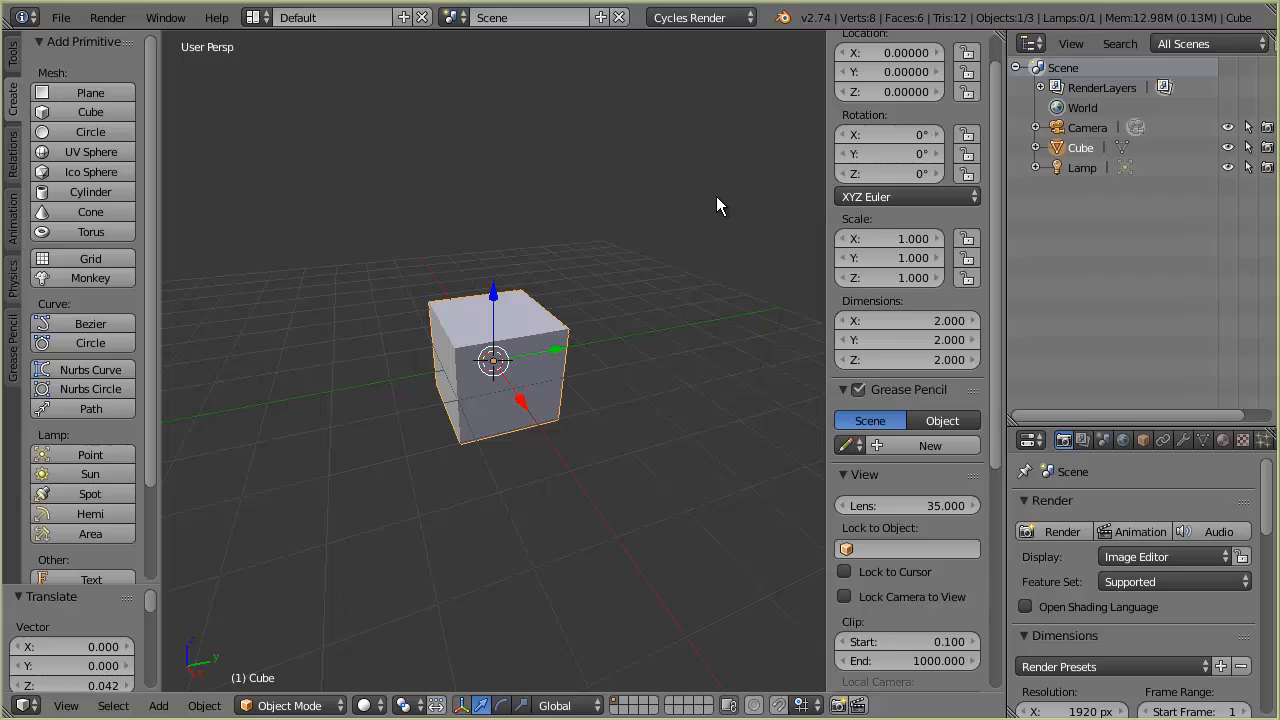
key(n)
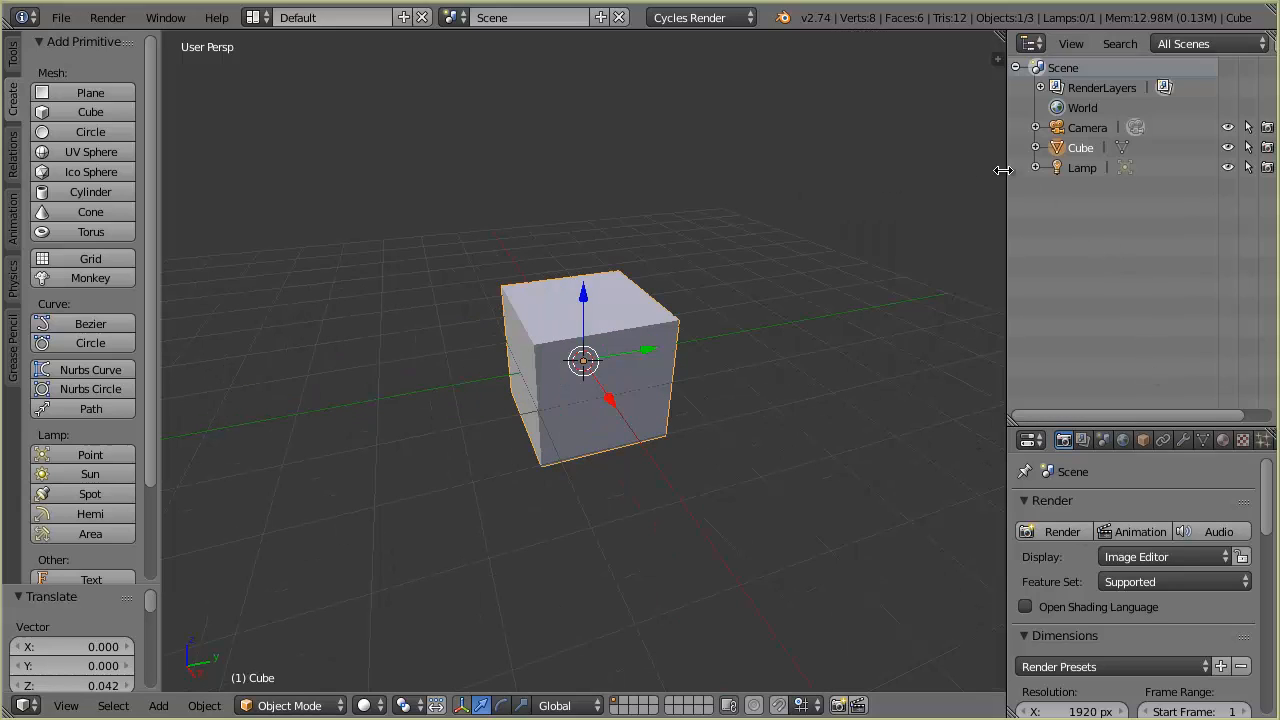
Shrink the Outliner to just below its object list so the Properties editor gets more height
scroll(1180, 556, down, 5)
scroll(1180, 556, up, 5)
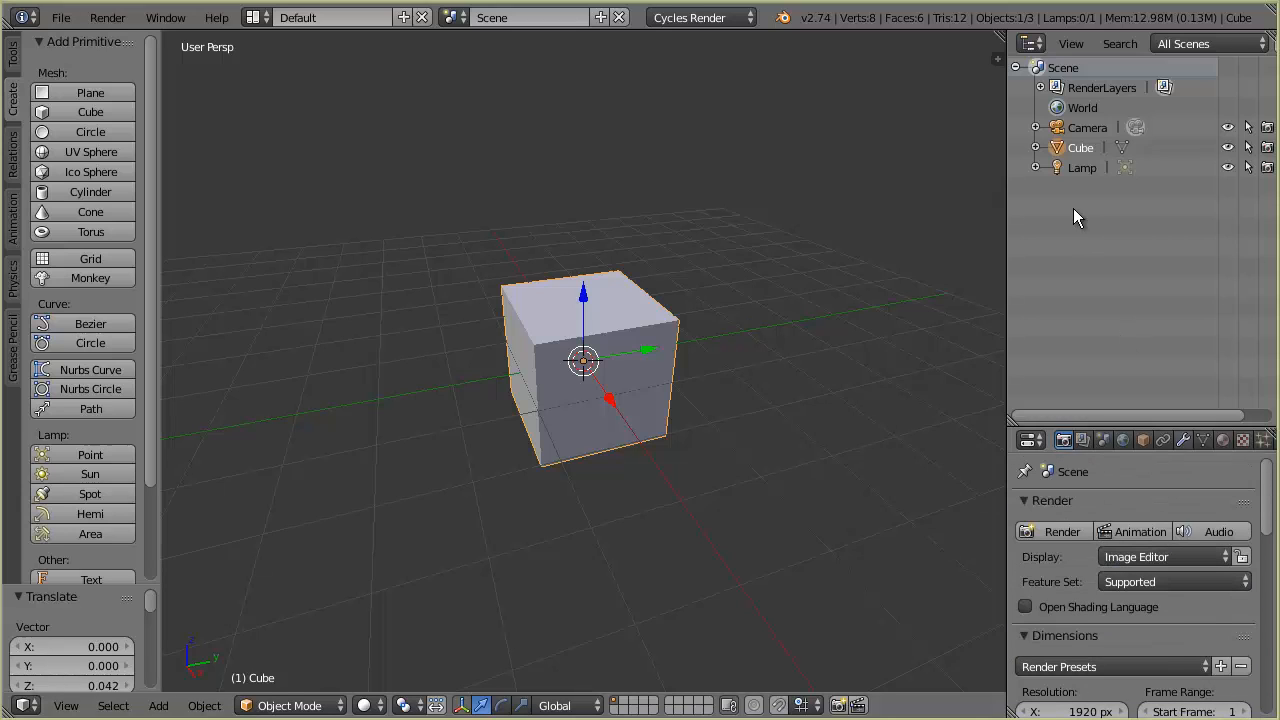
drag(1152, 425, 1152, 228)
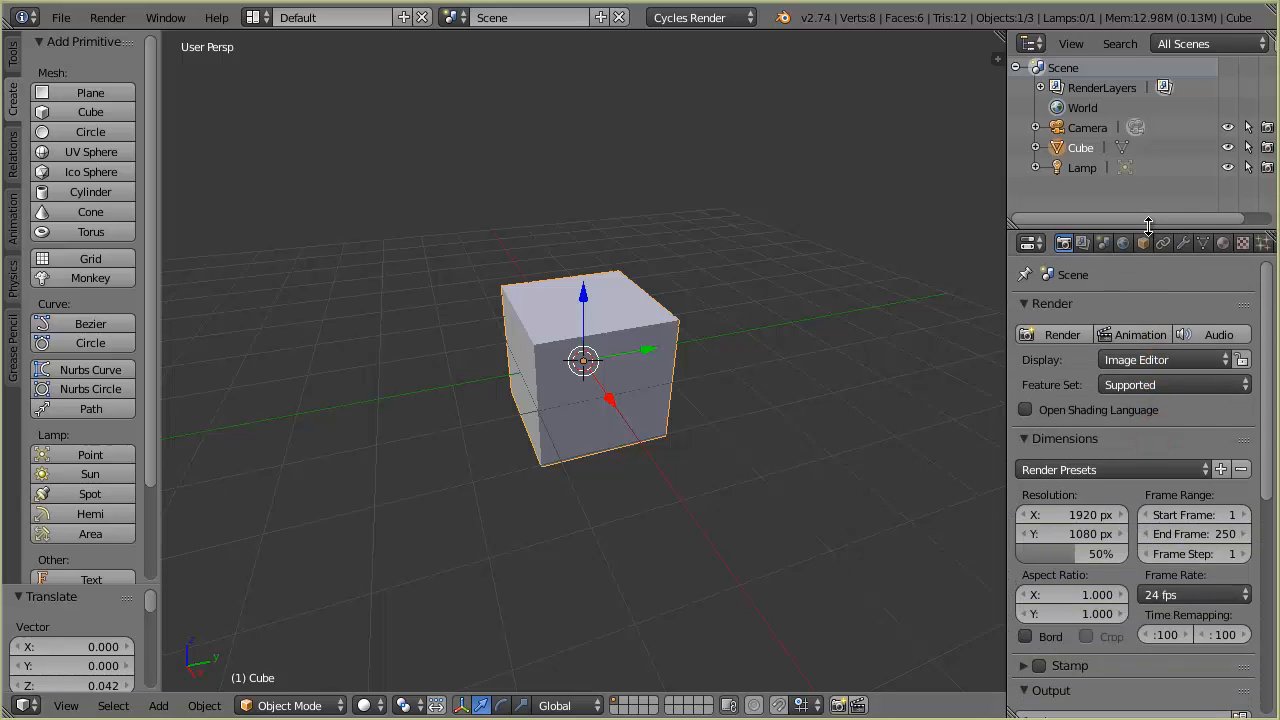